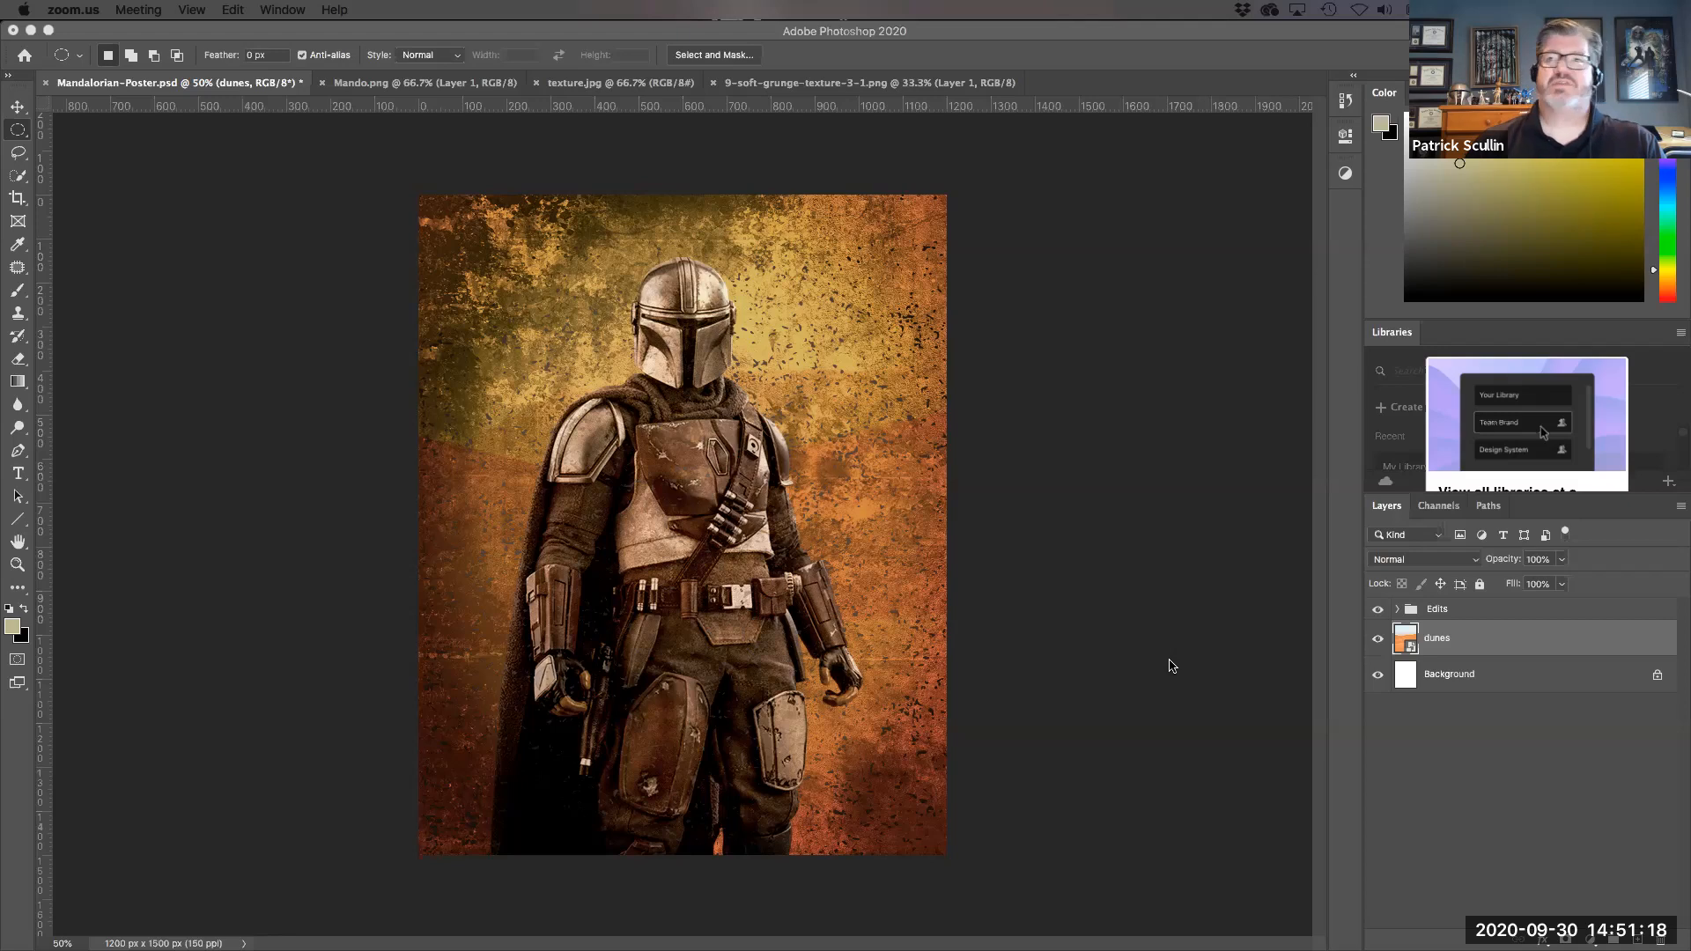
Step: Hide the Edits layer group to expose the plain dunes background
left_click(1378, 611)
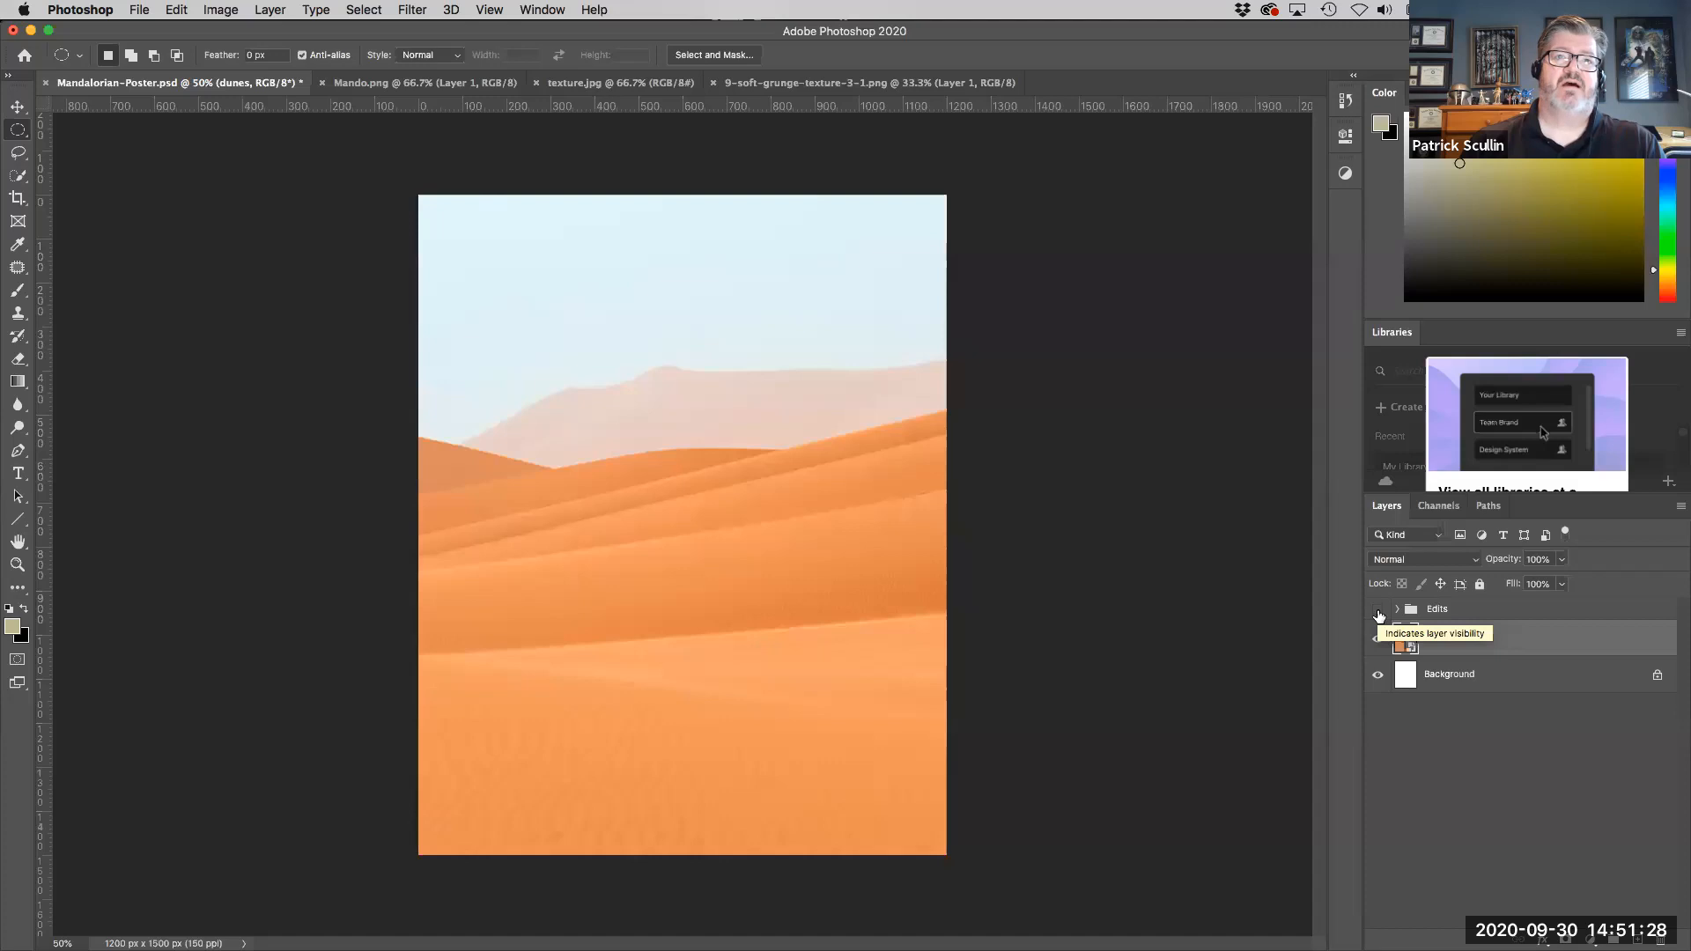
key("super+minus")
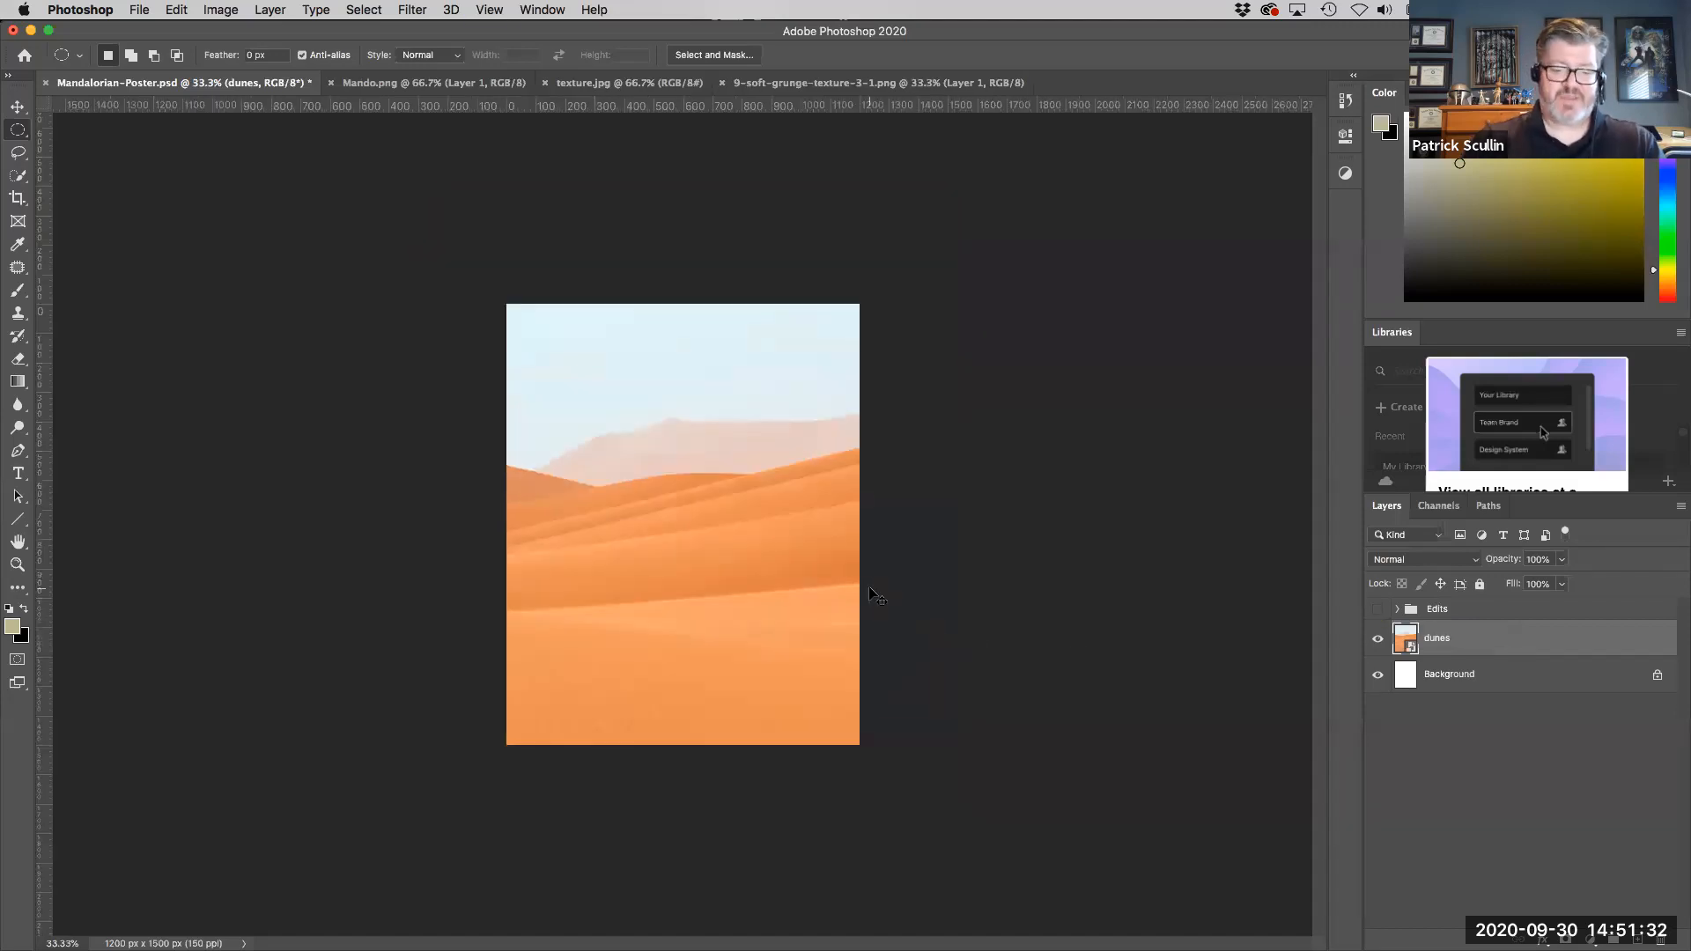
key("super+plus")
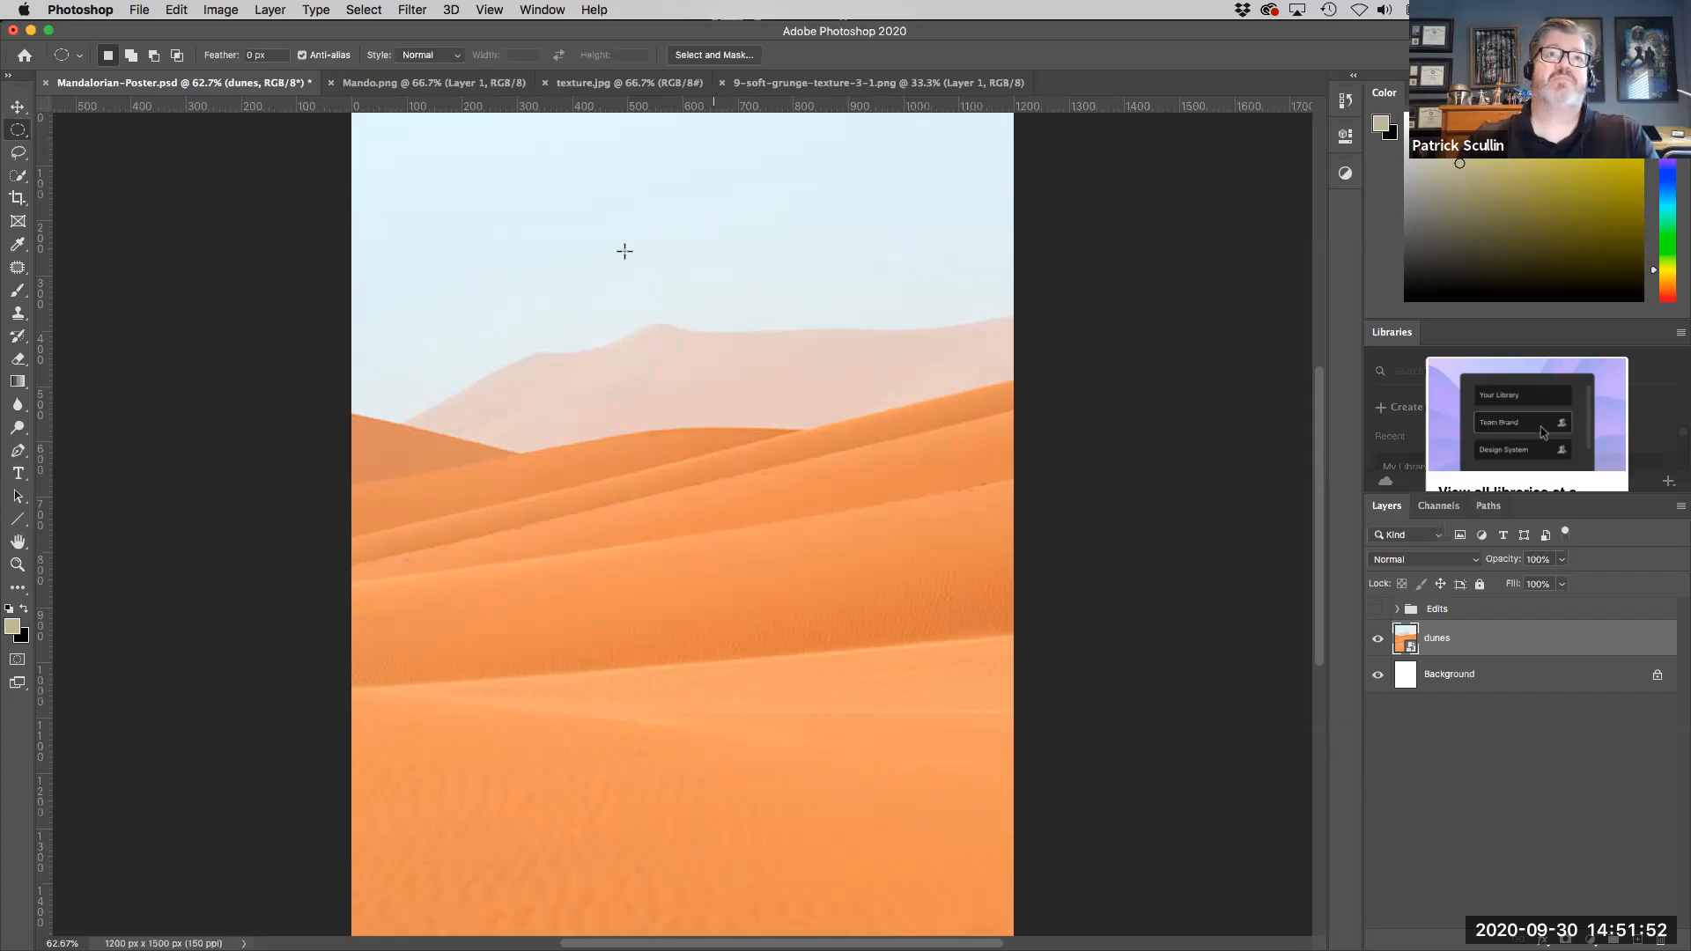
Step: Copy the Mandalorian figure from Mando.png and paste it into Mandalorian-Poster.psd above the dunes layer, accepting the colour profile conversion
left_click(413, 82)
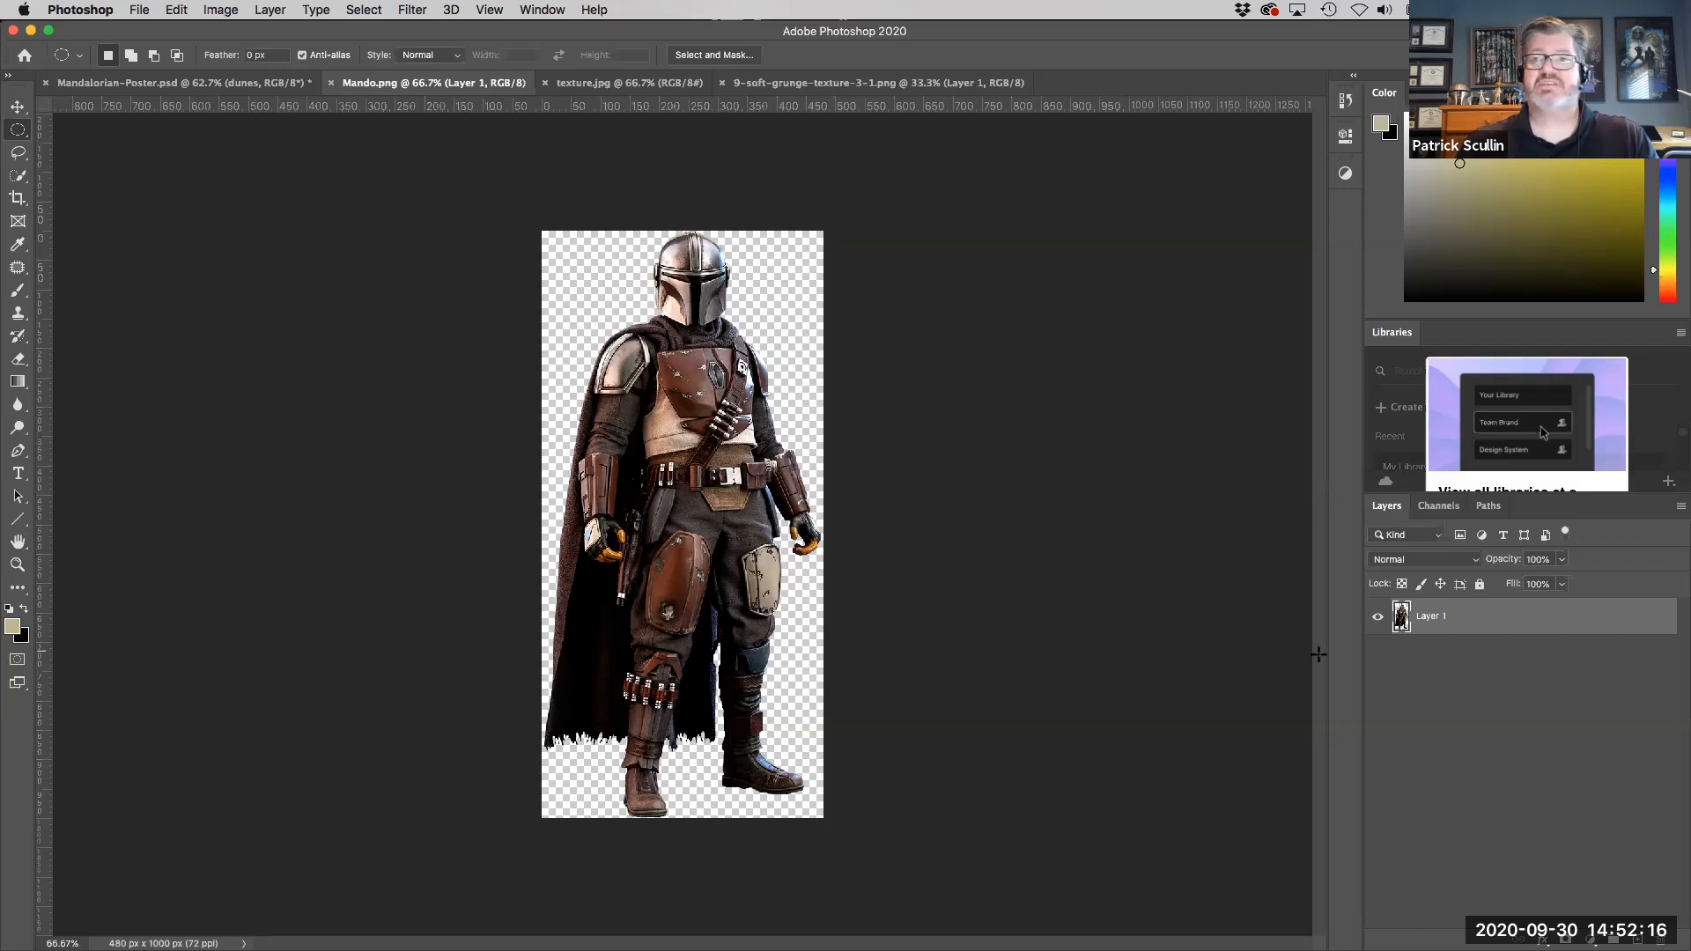
left_click(1401, 620, "super")
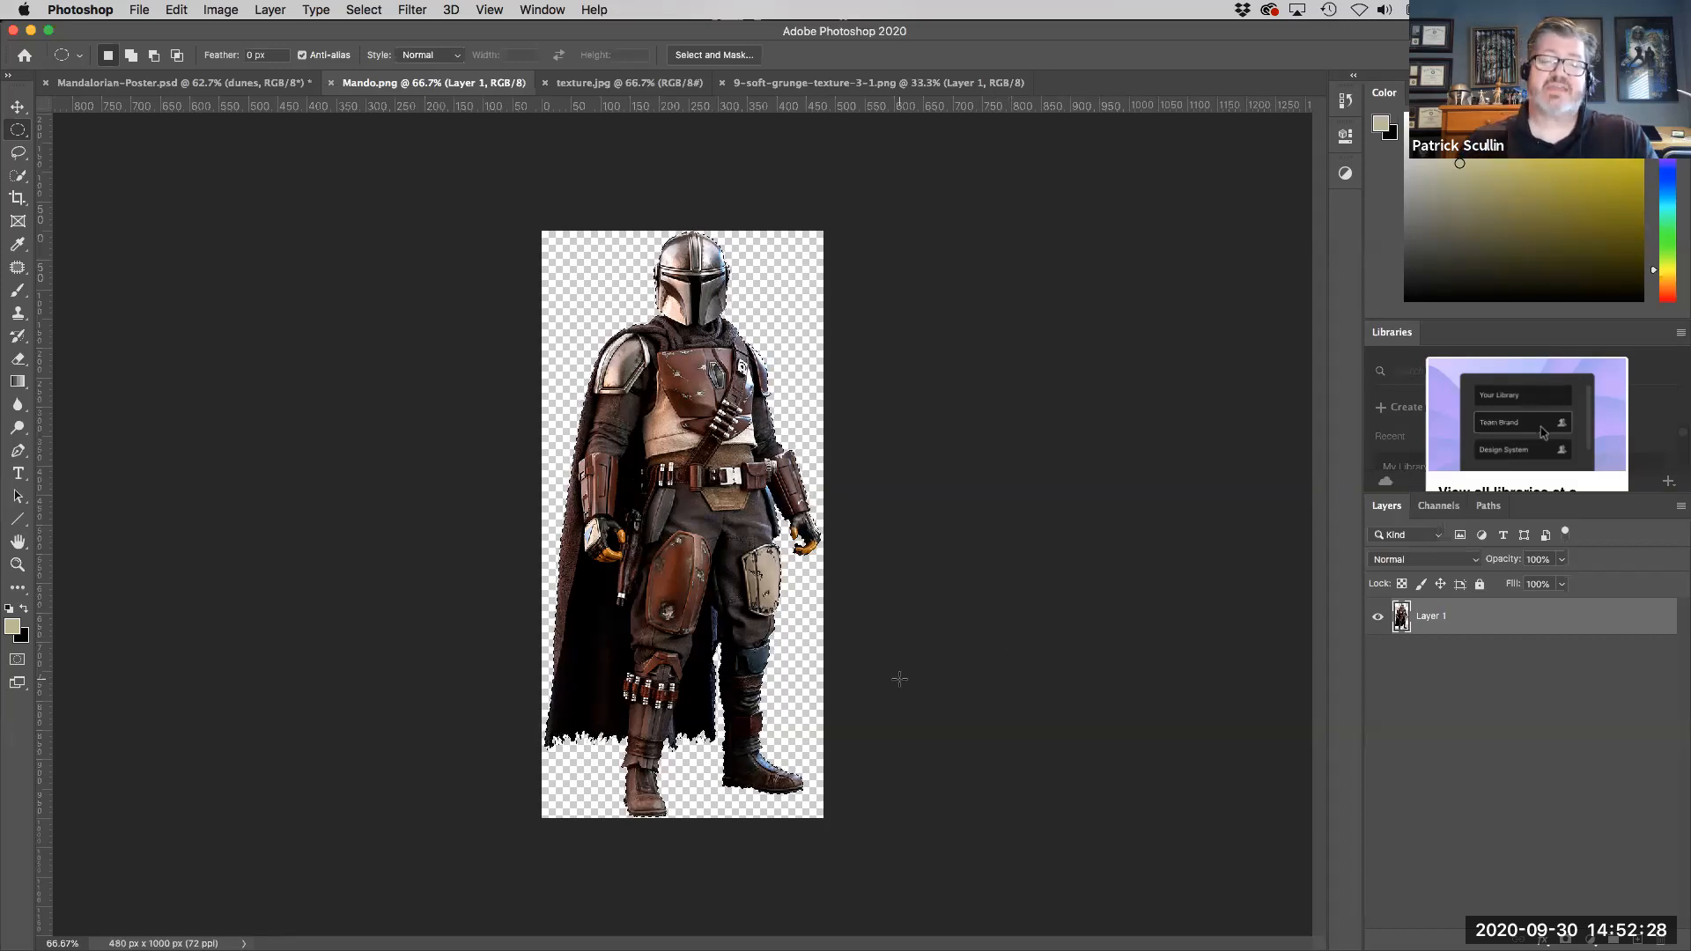
left_click(262, 82)
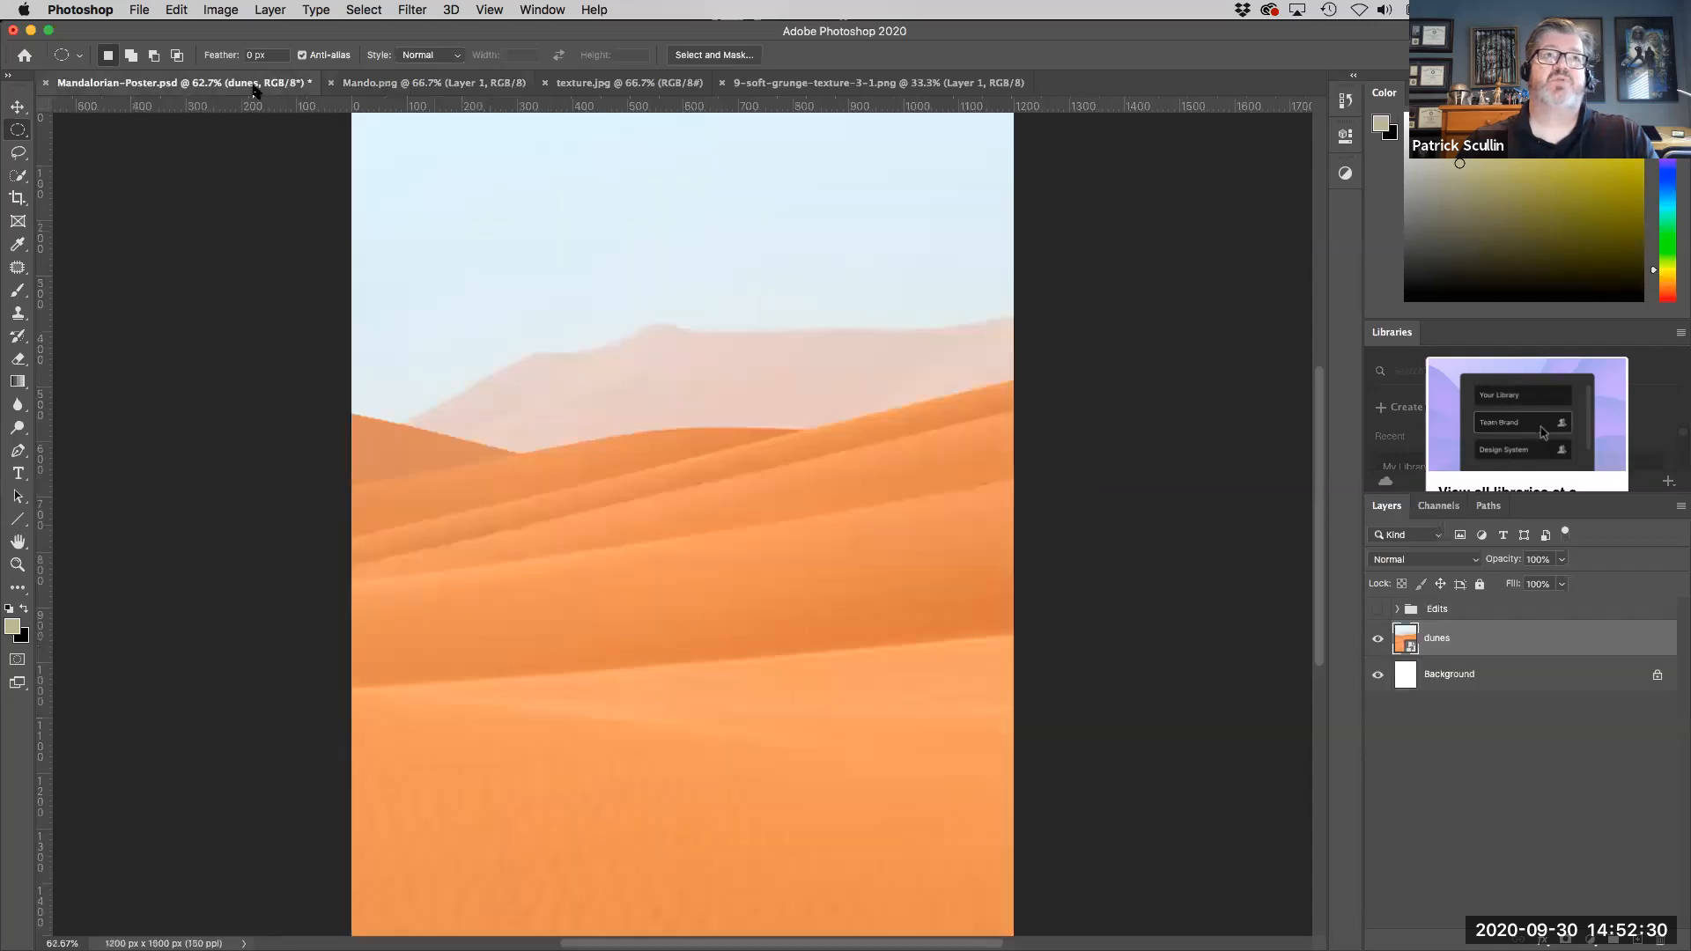
key("super+v")
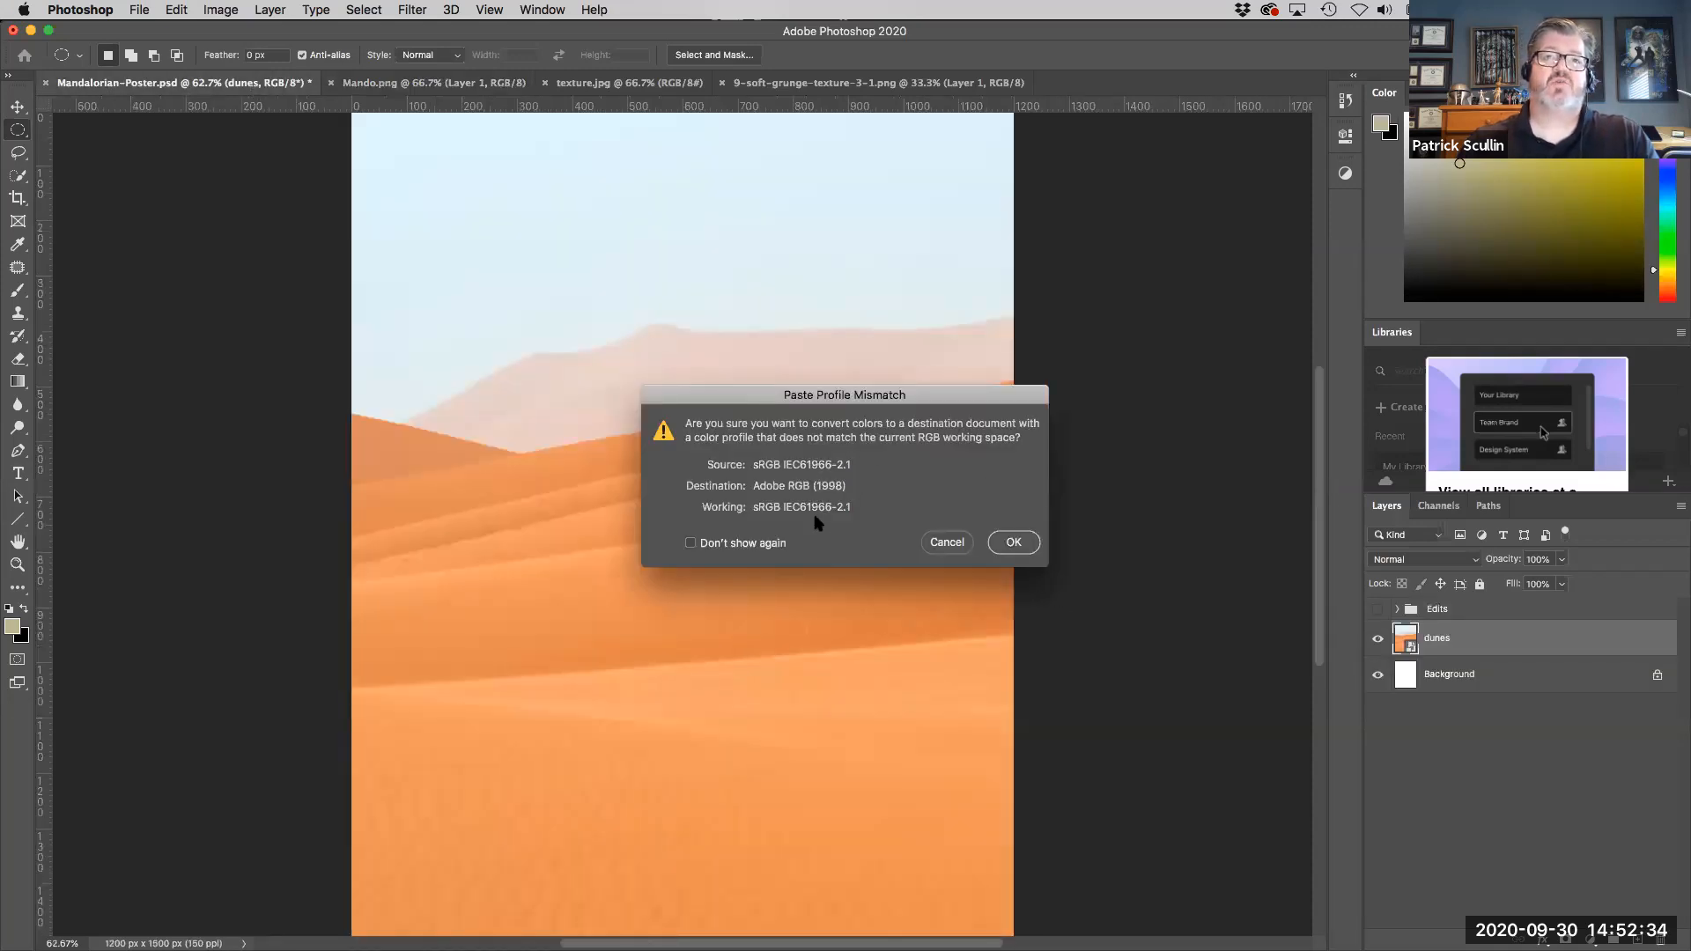
left_click(1021, 543)
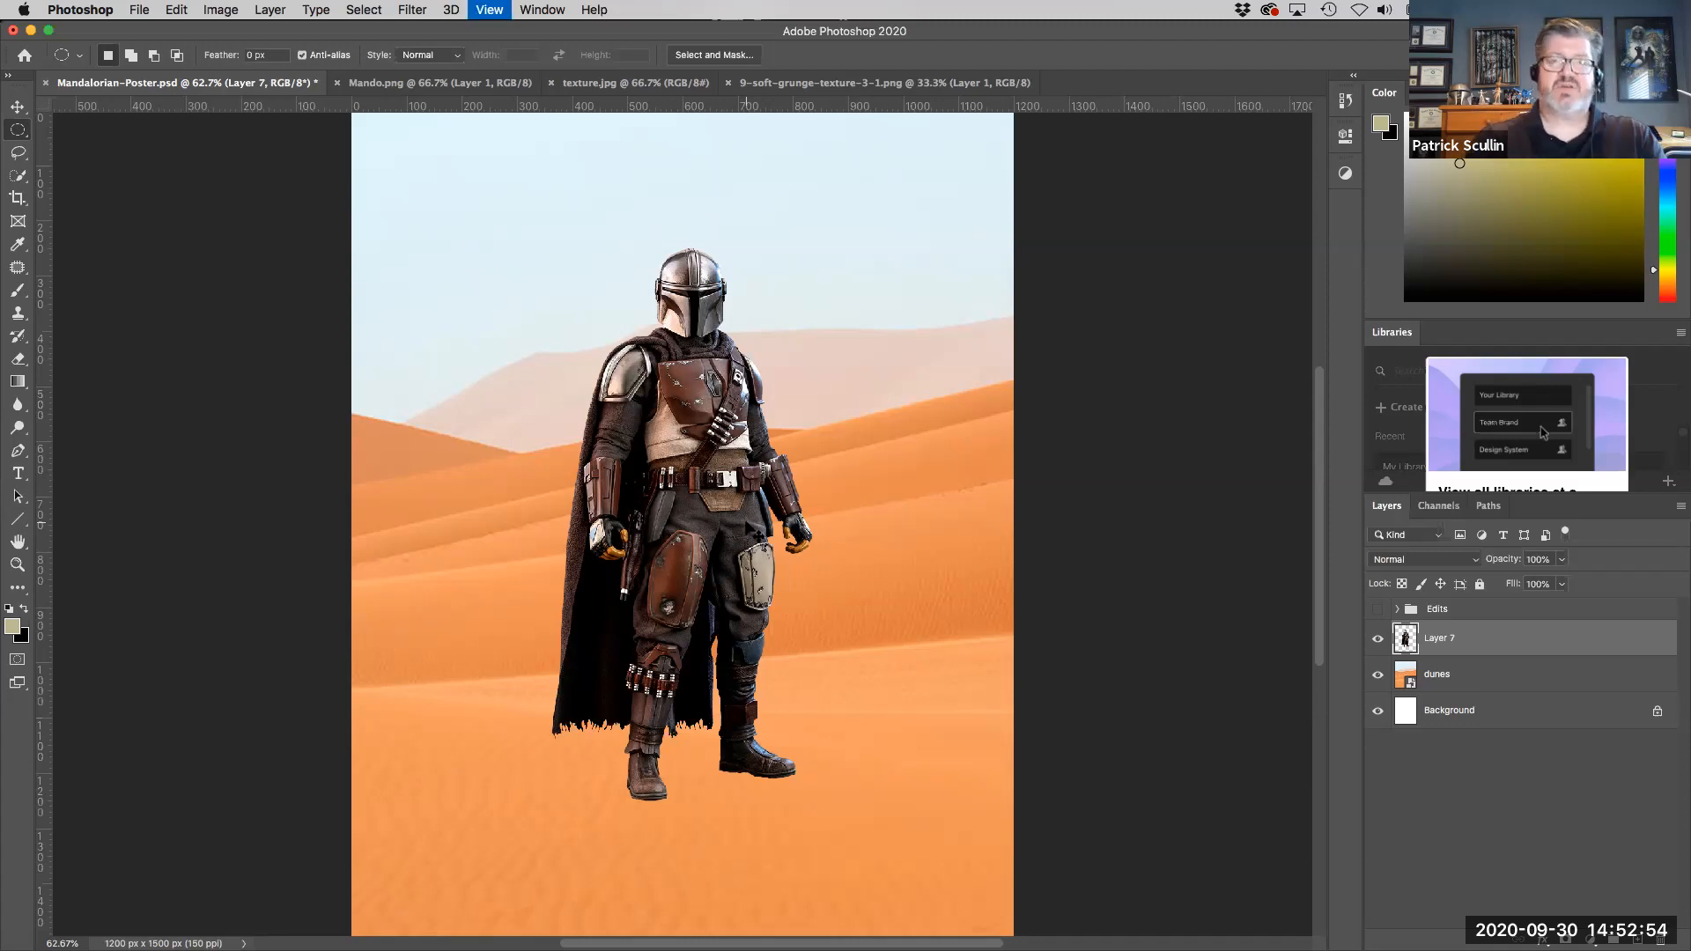
Step: Scale the pasted figure to about 184% and move it down so its lower legs run off the canvas
key("super+minus")
key("super+minus")
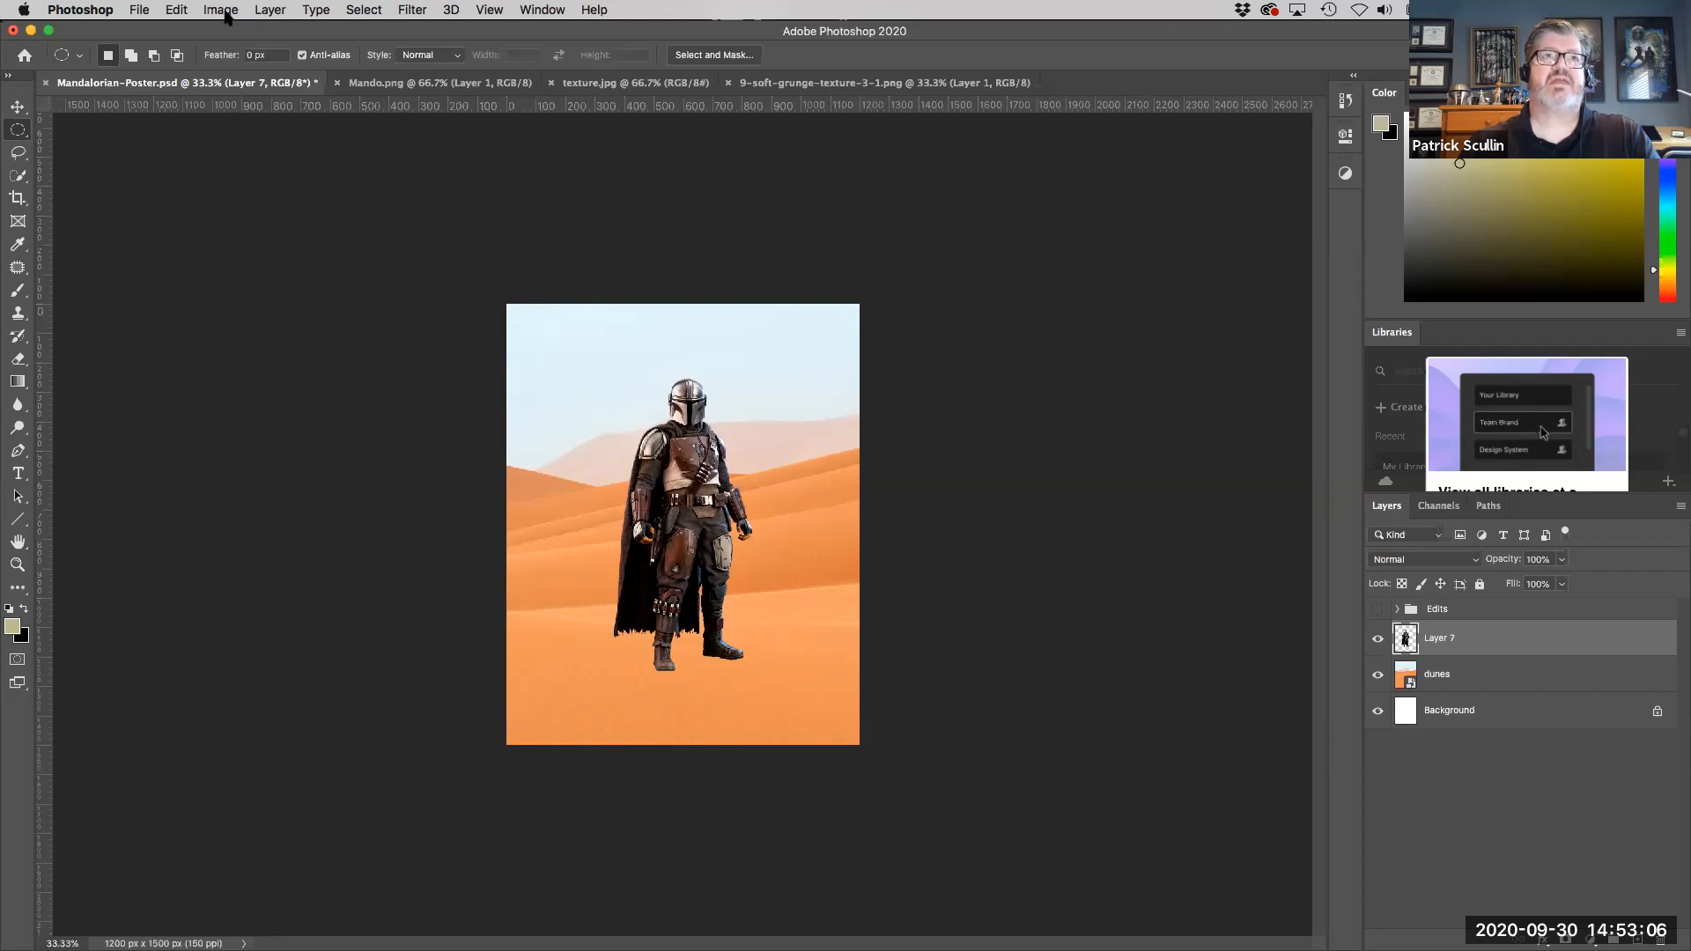
left_click(177, 9)
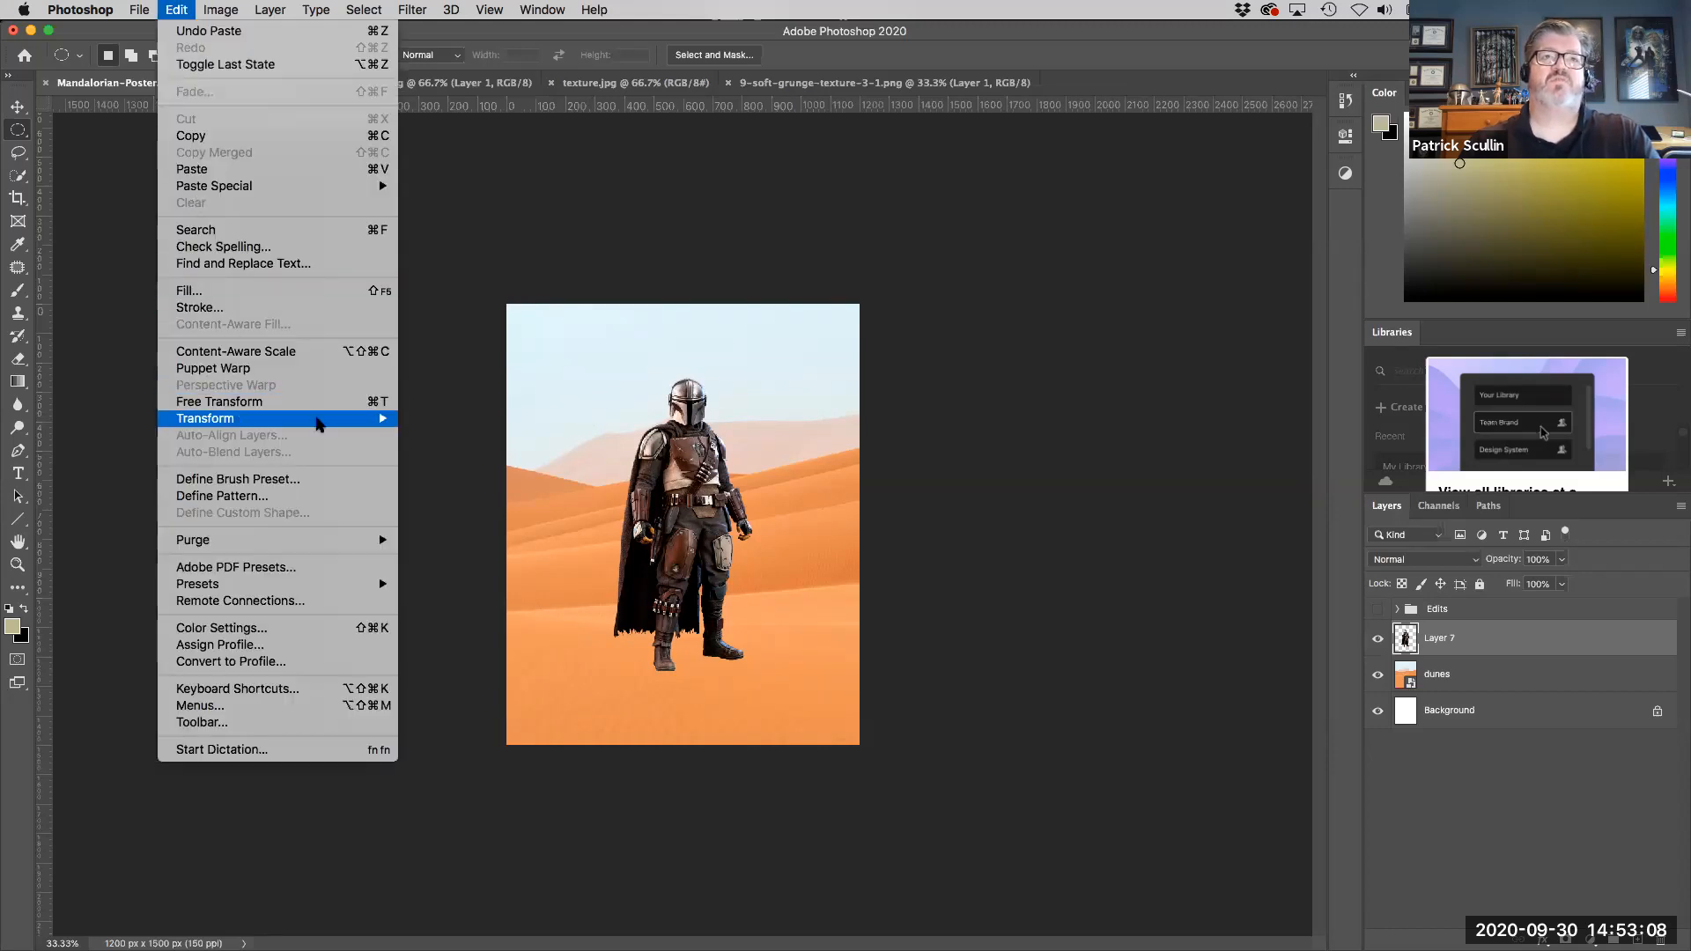
mouse_move(379, 418)
left_click(473, 444)
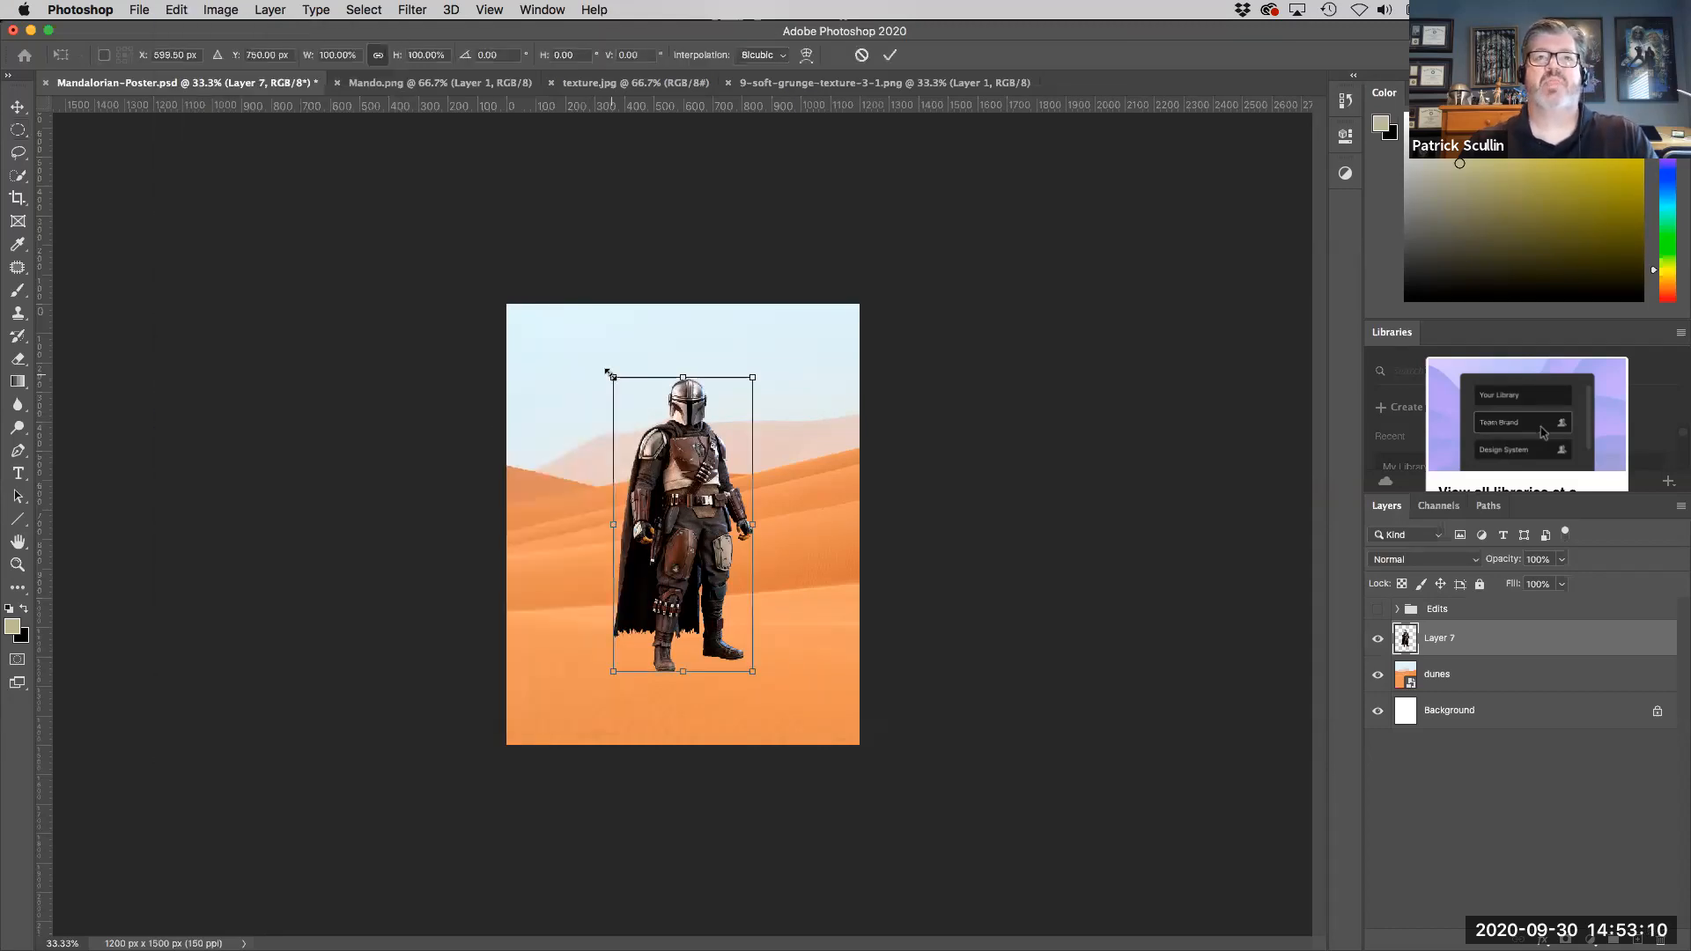
left_click_drag(589, 354, 492, 282)
left_click_drag(706, 398, 705, 497)
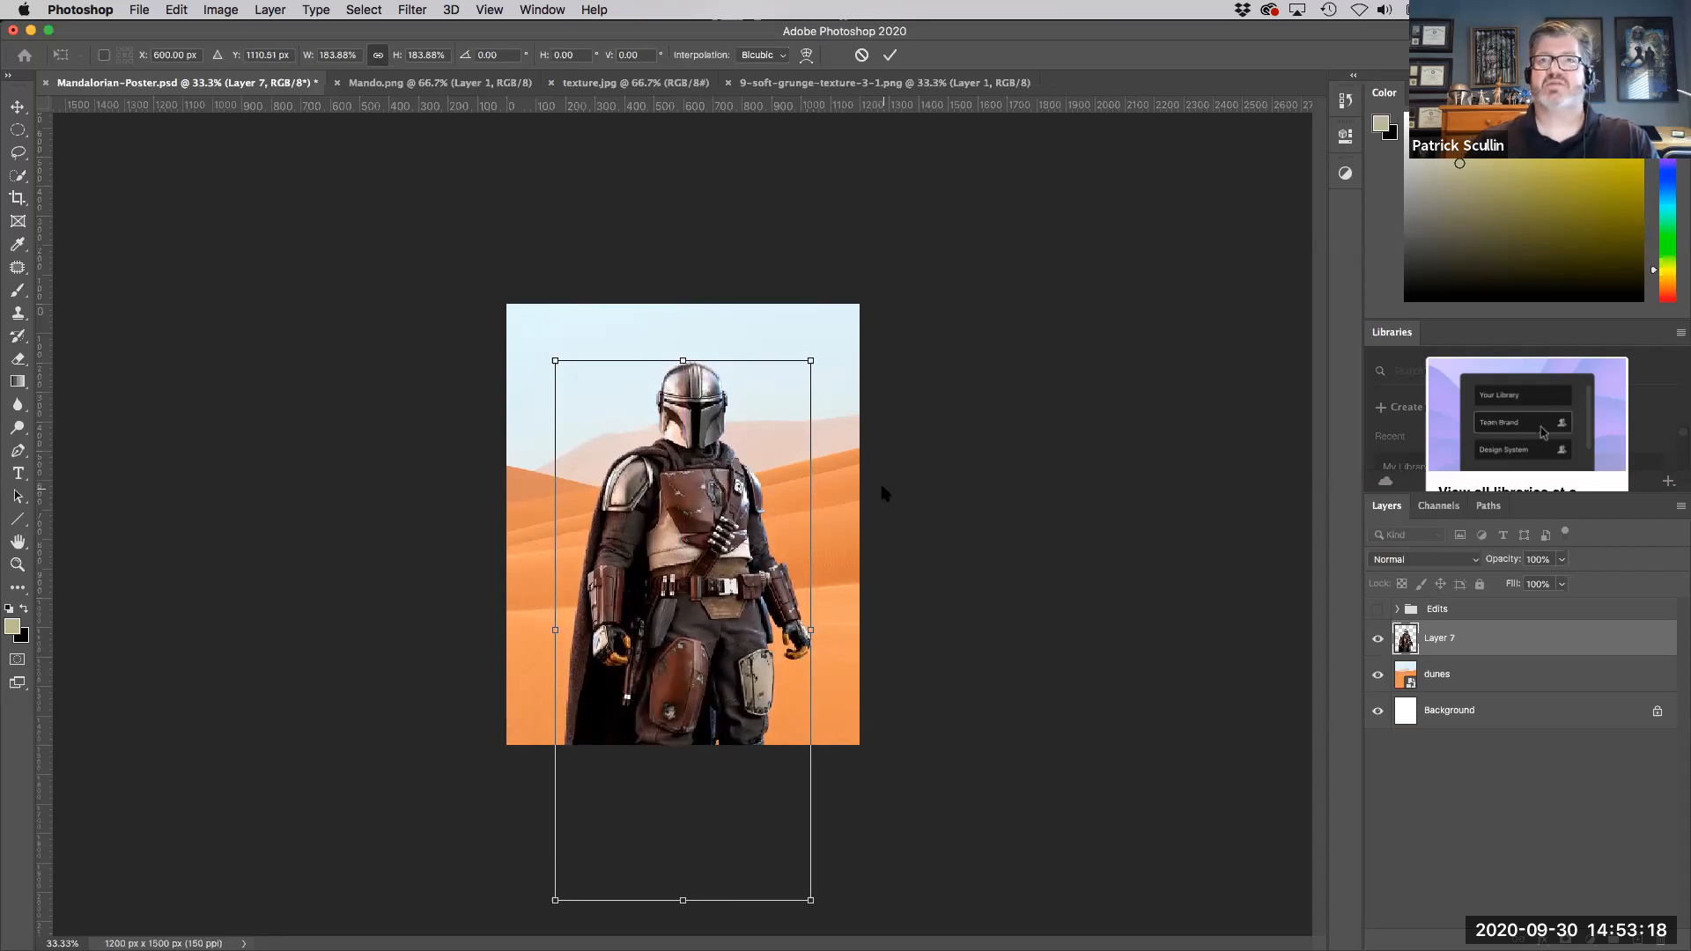
key("Return")
key("m")
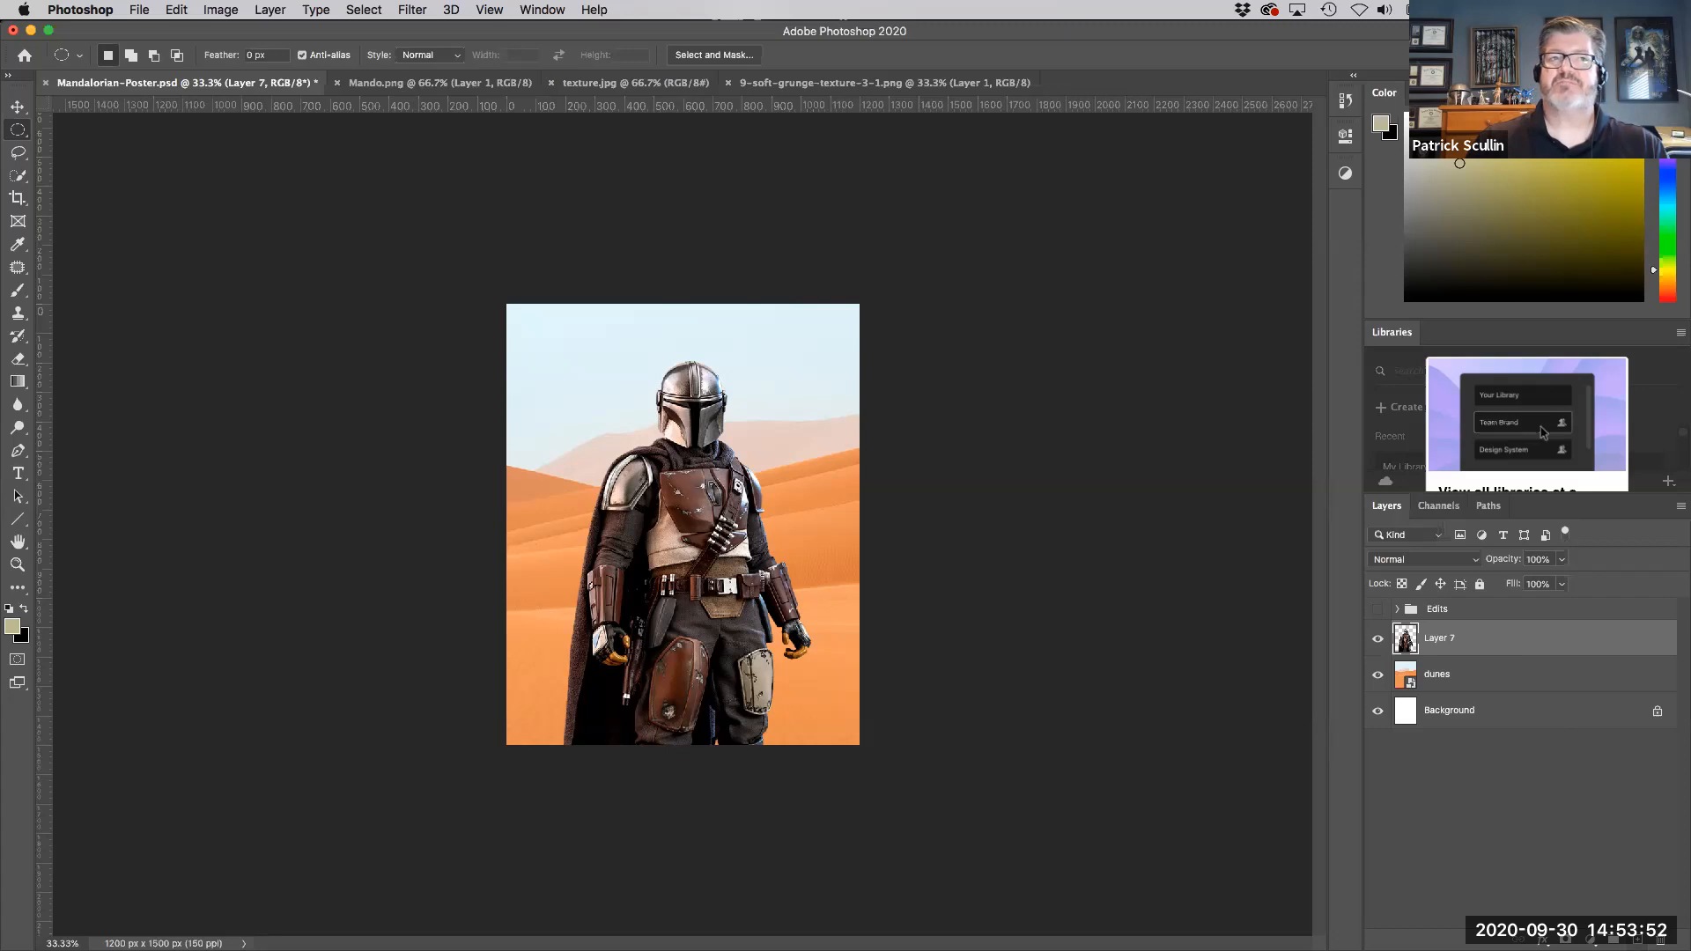
Step: Fill a new layer above the figure with a radial Orange_10 gradient centred just below the helmet, and set its blend mode to Multiply
left_click(1636, 940)
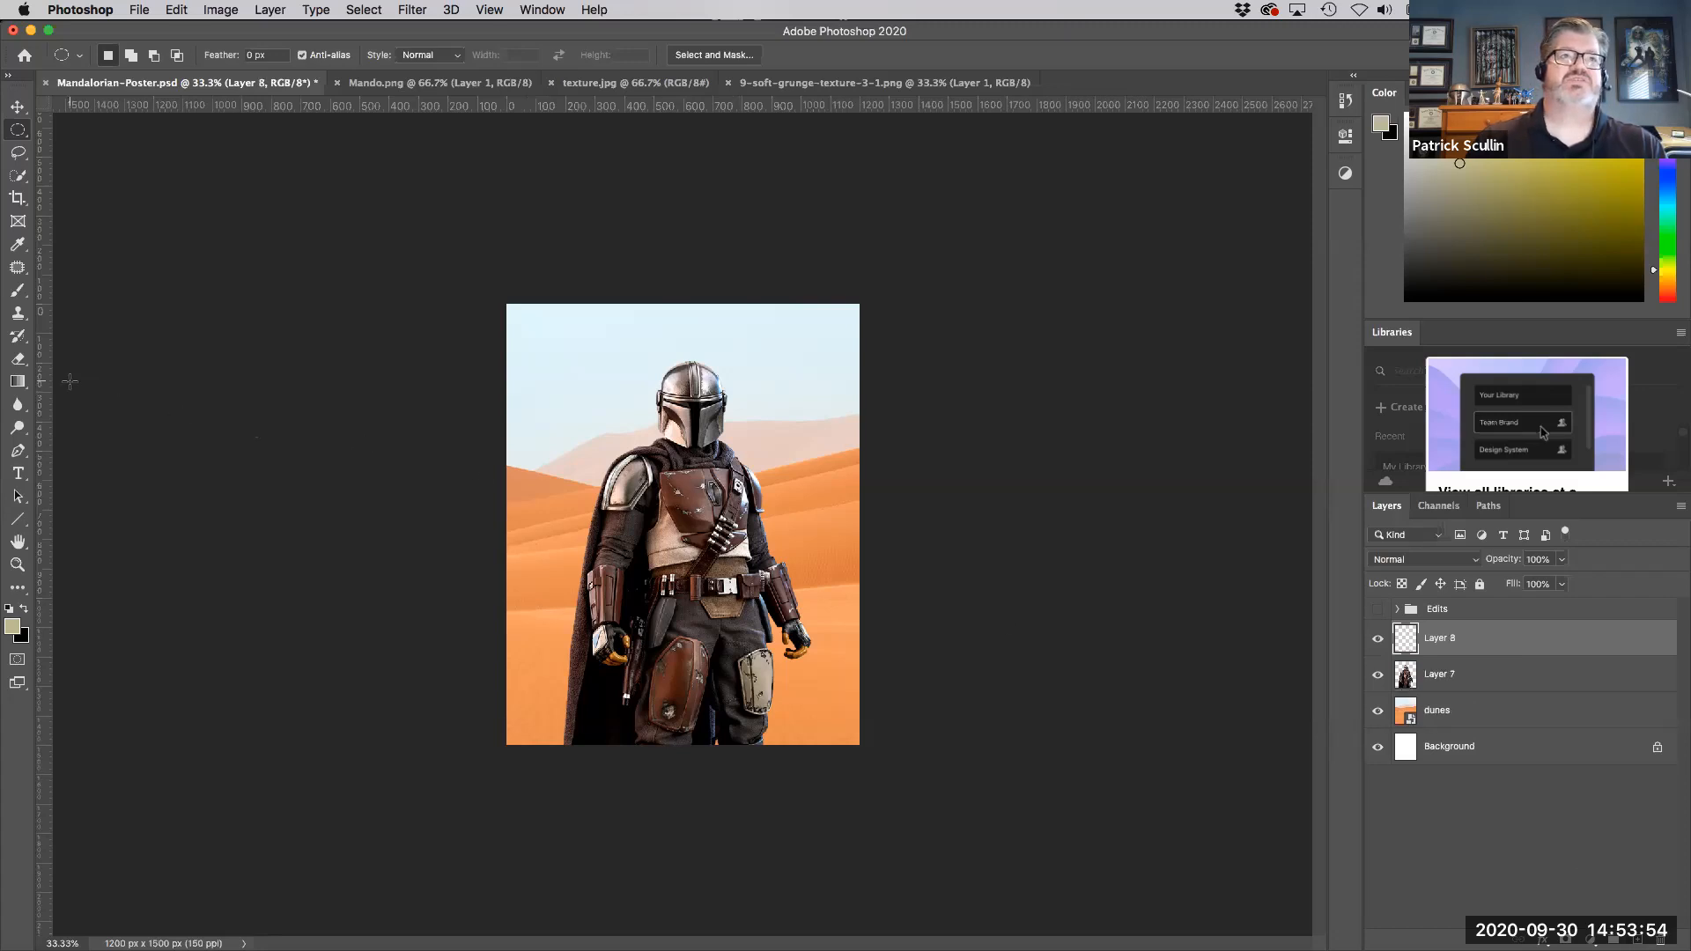
left_click(15, 384)
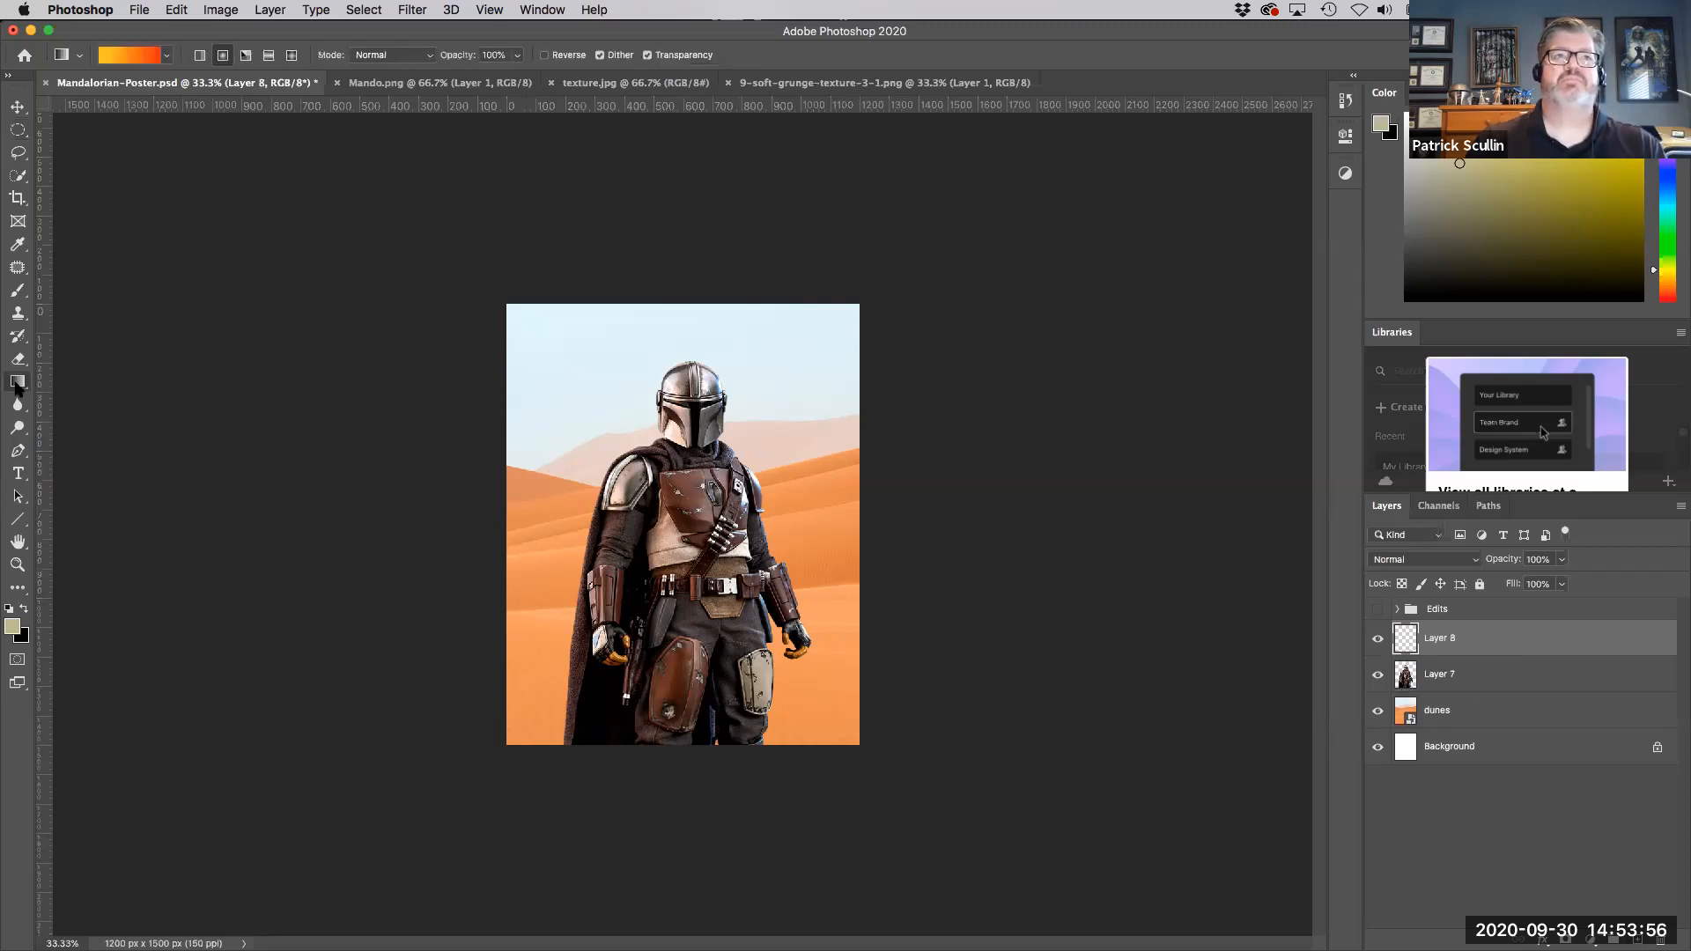
left_click(167, 55)
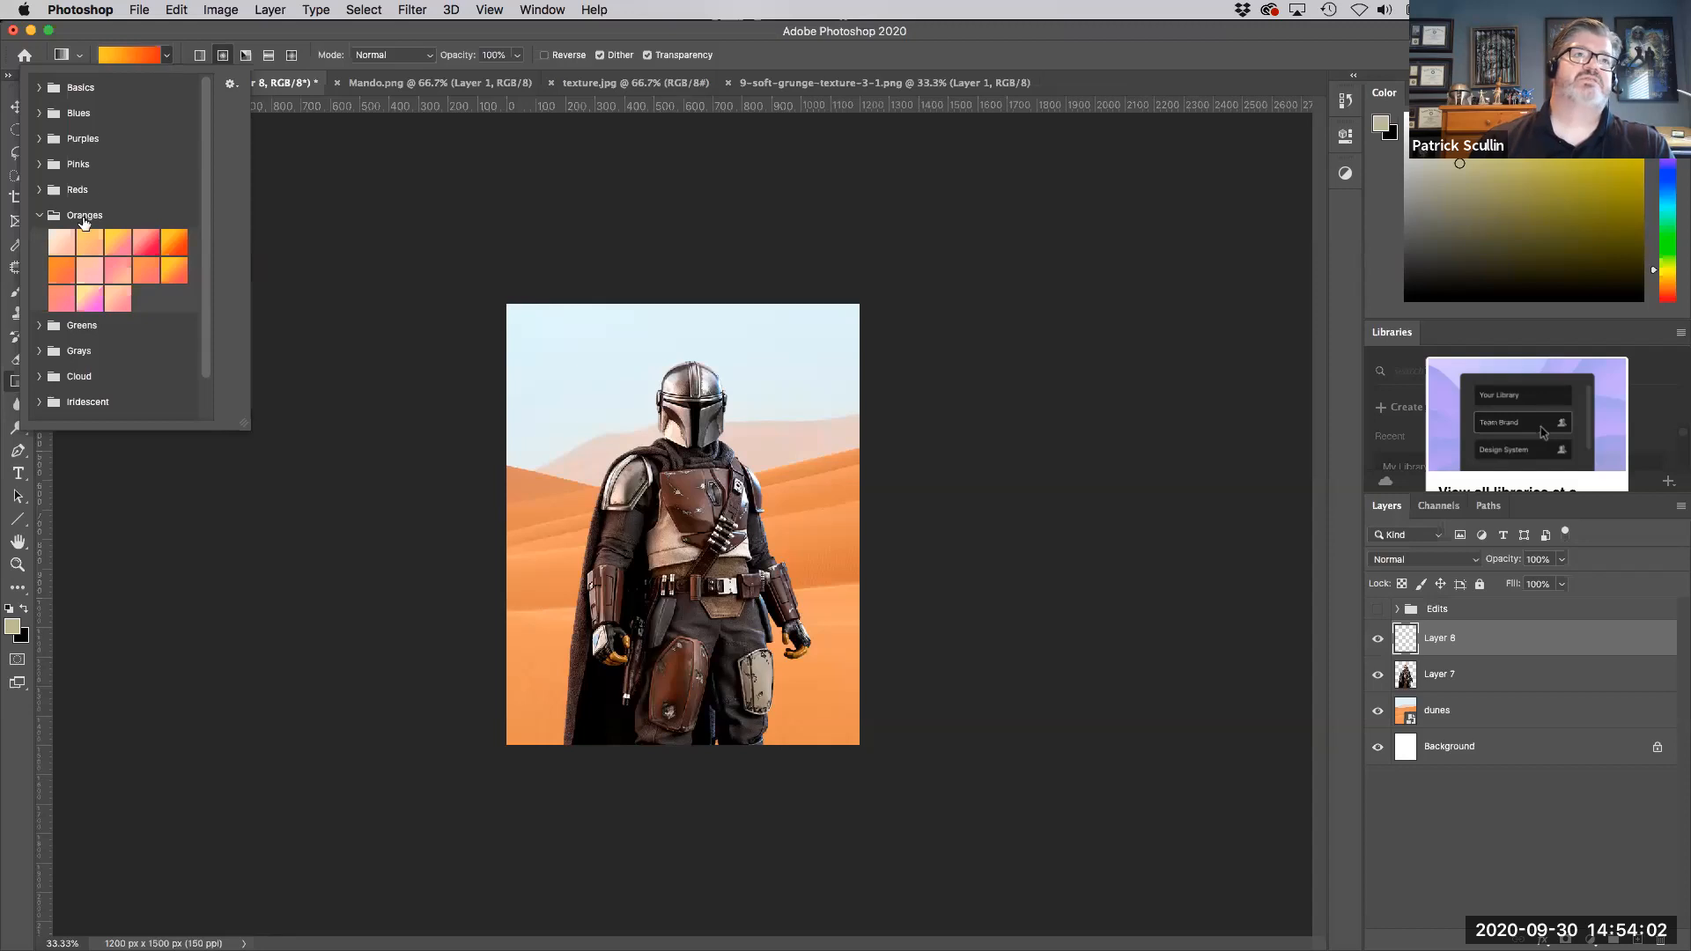
left_click(55, 275)
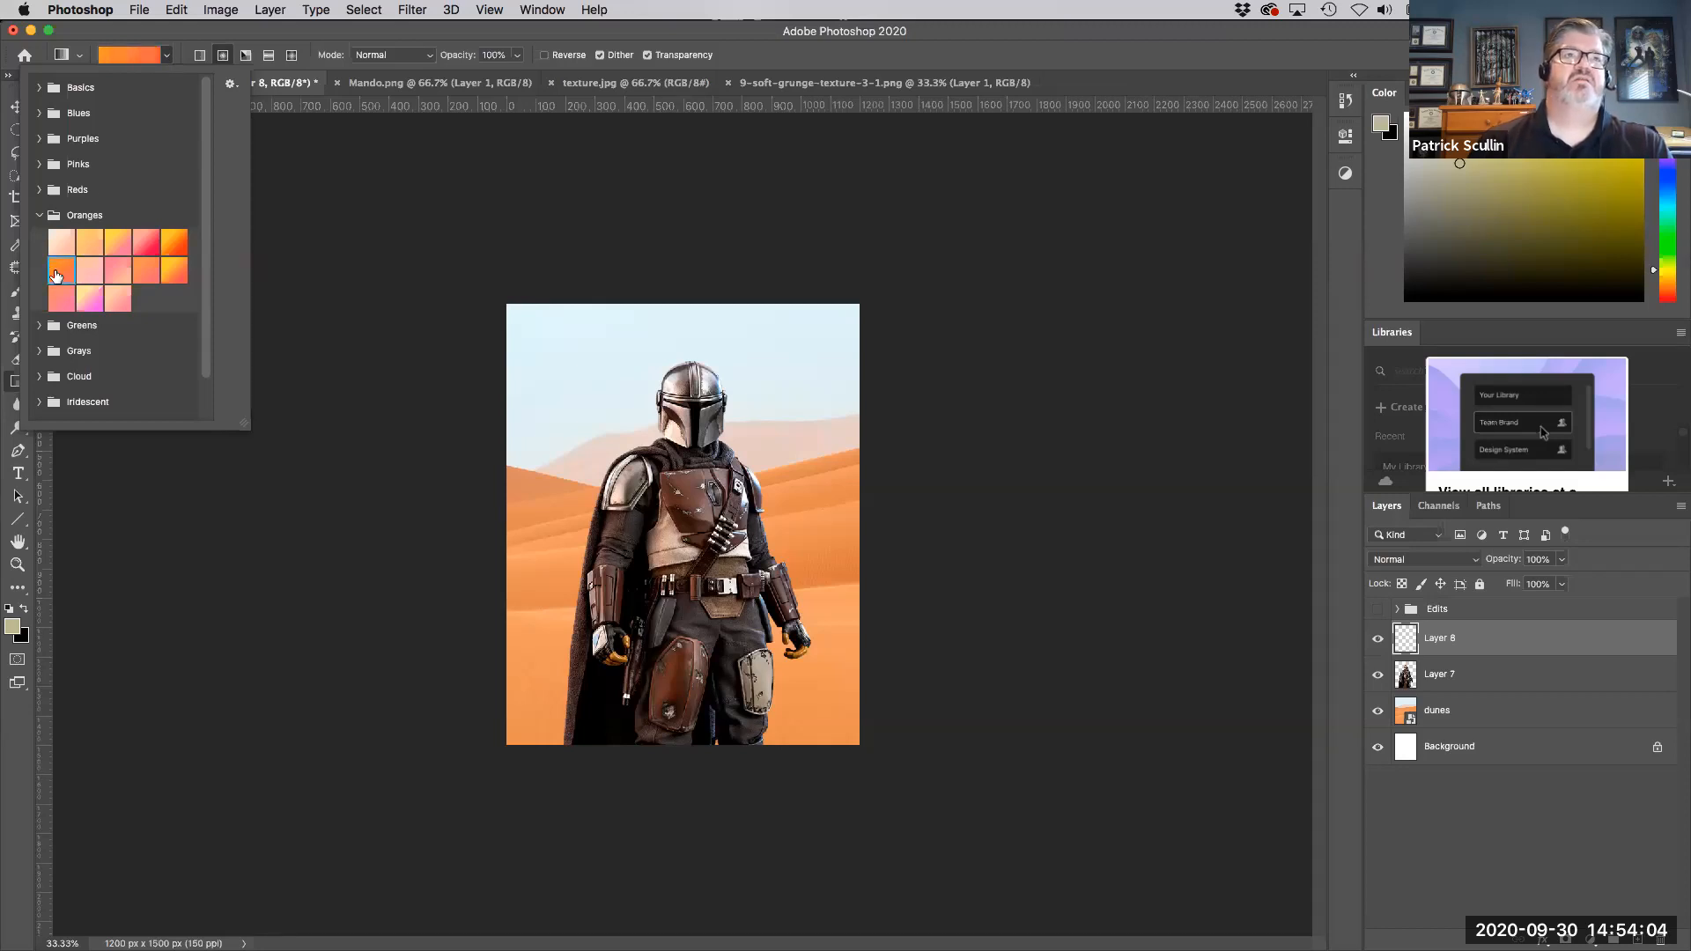
left_click(175, 244)
left_click(177, 279)
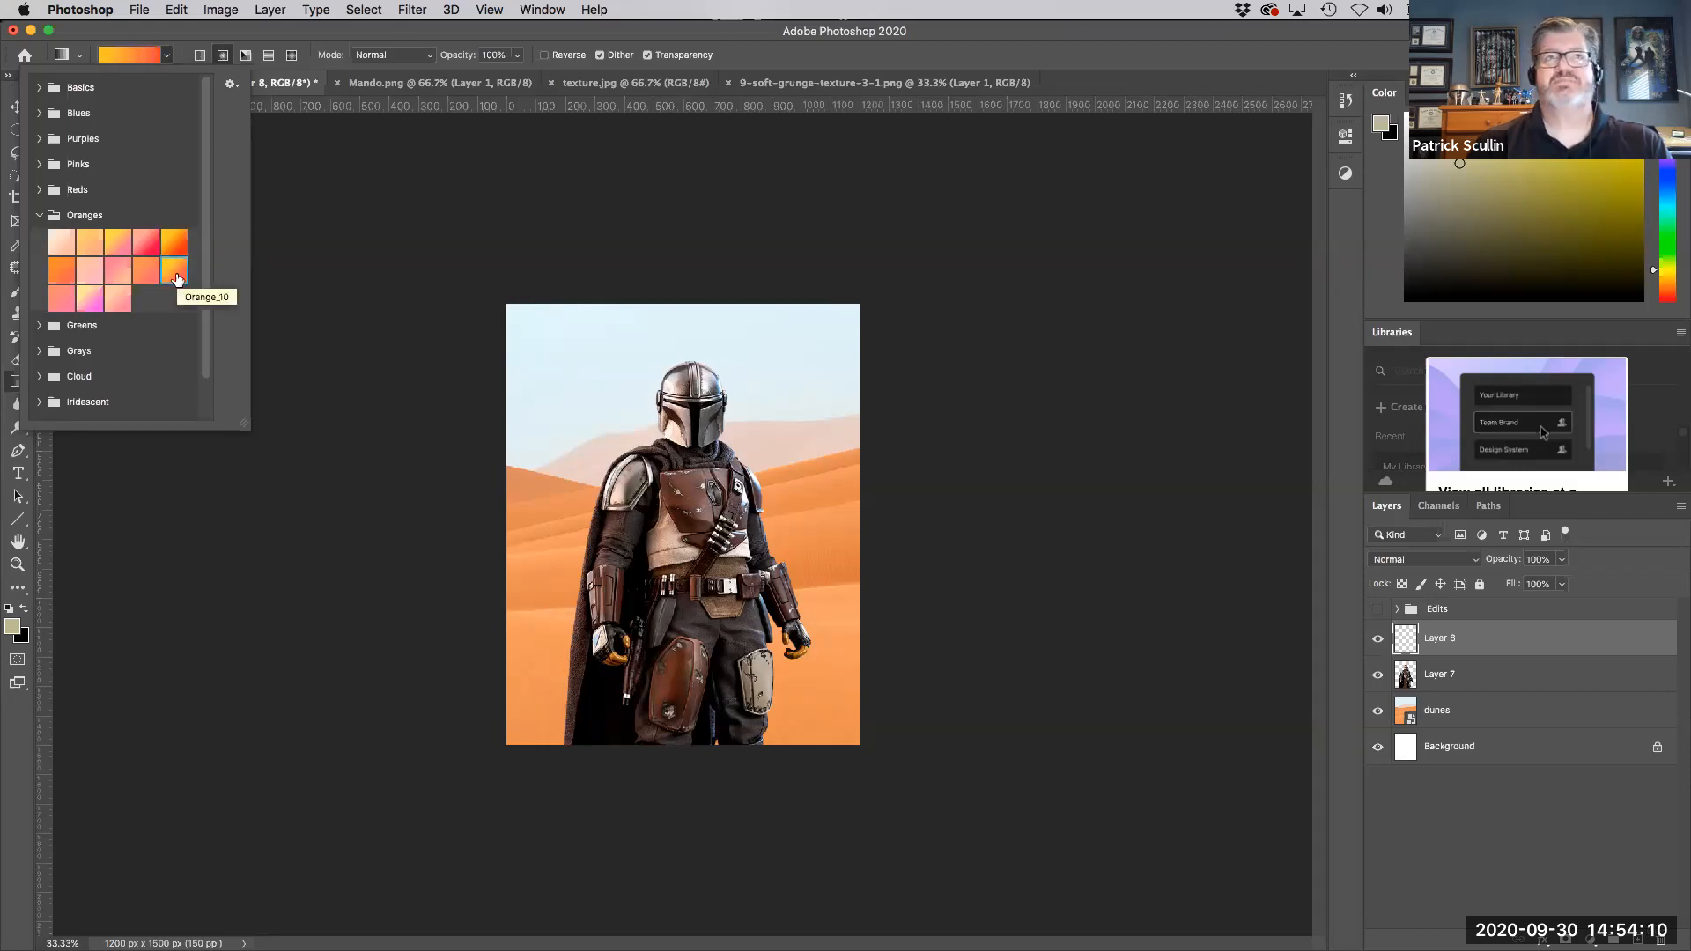
left_click(224, 56)
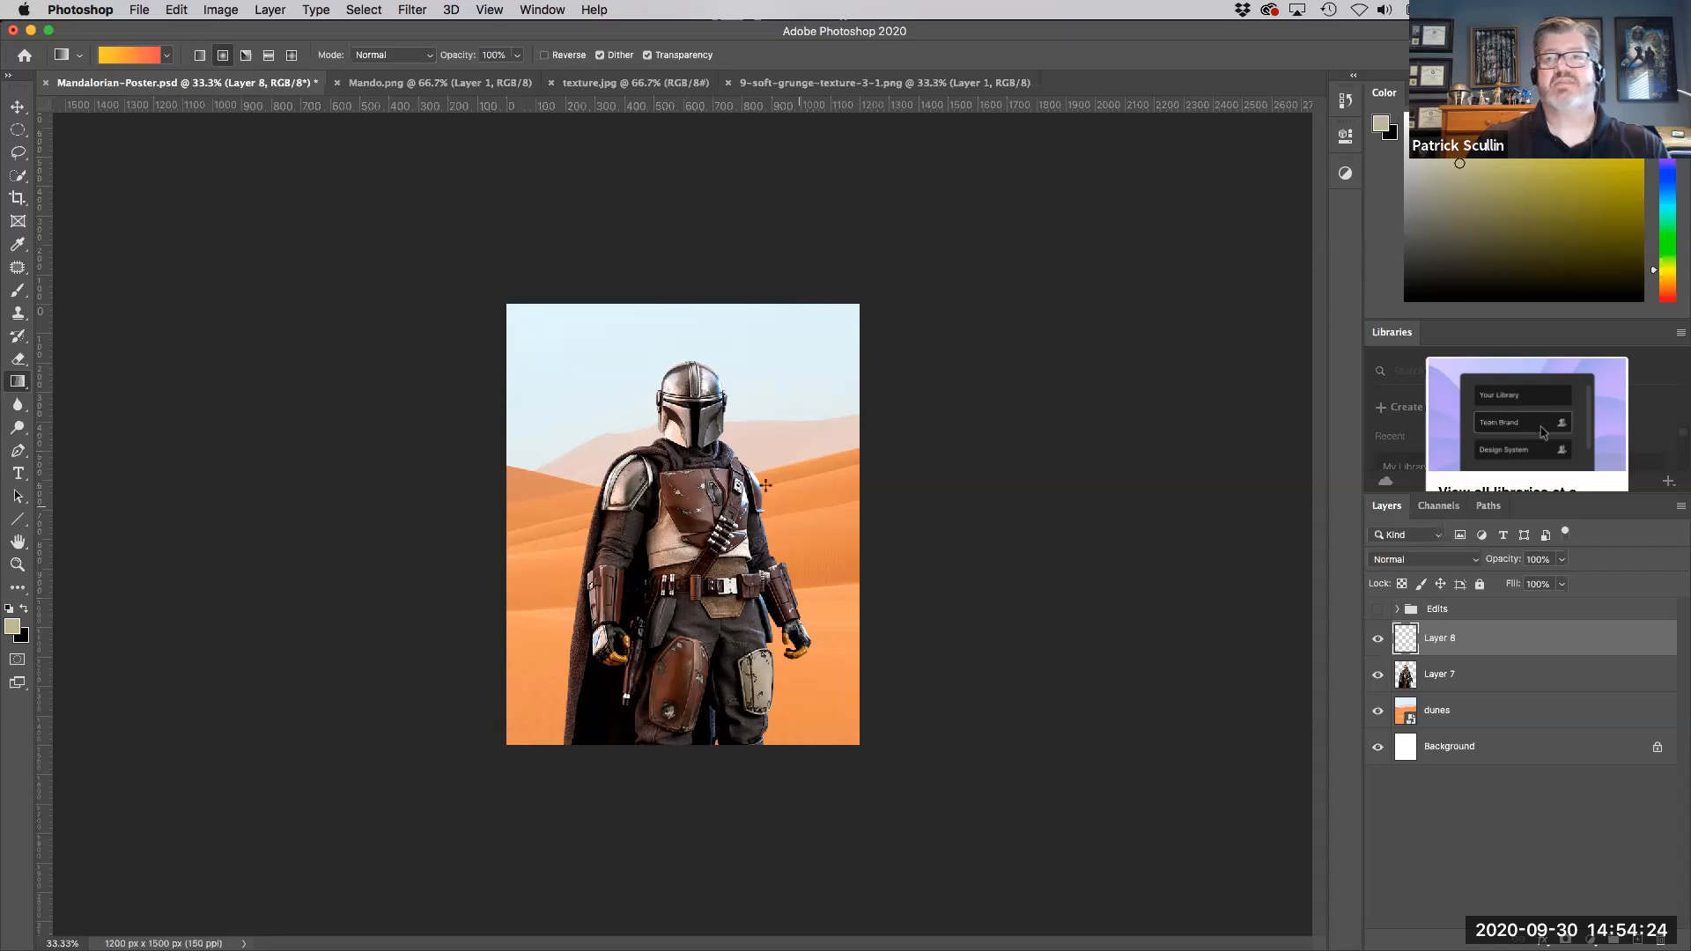
left_click_drag(687, 454, 790, 616)
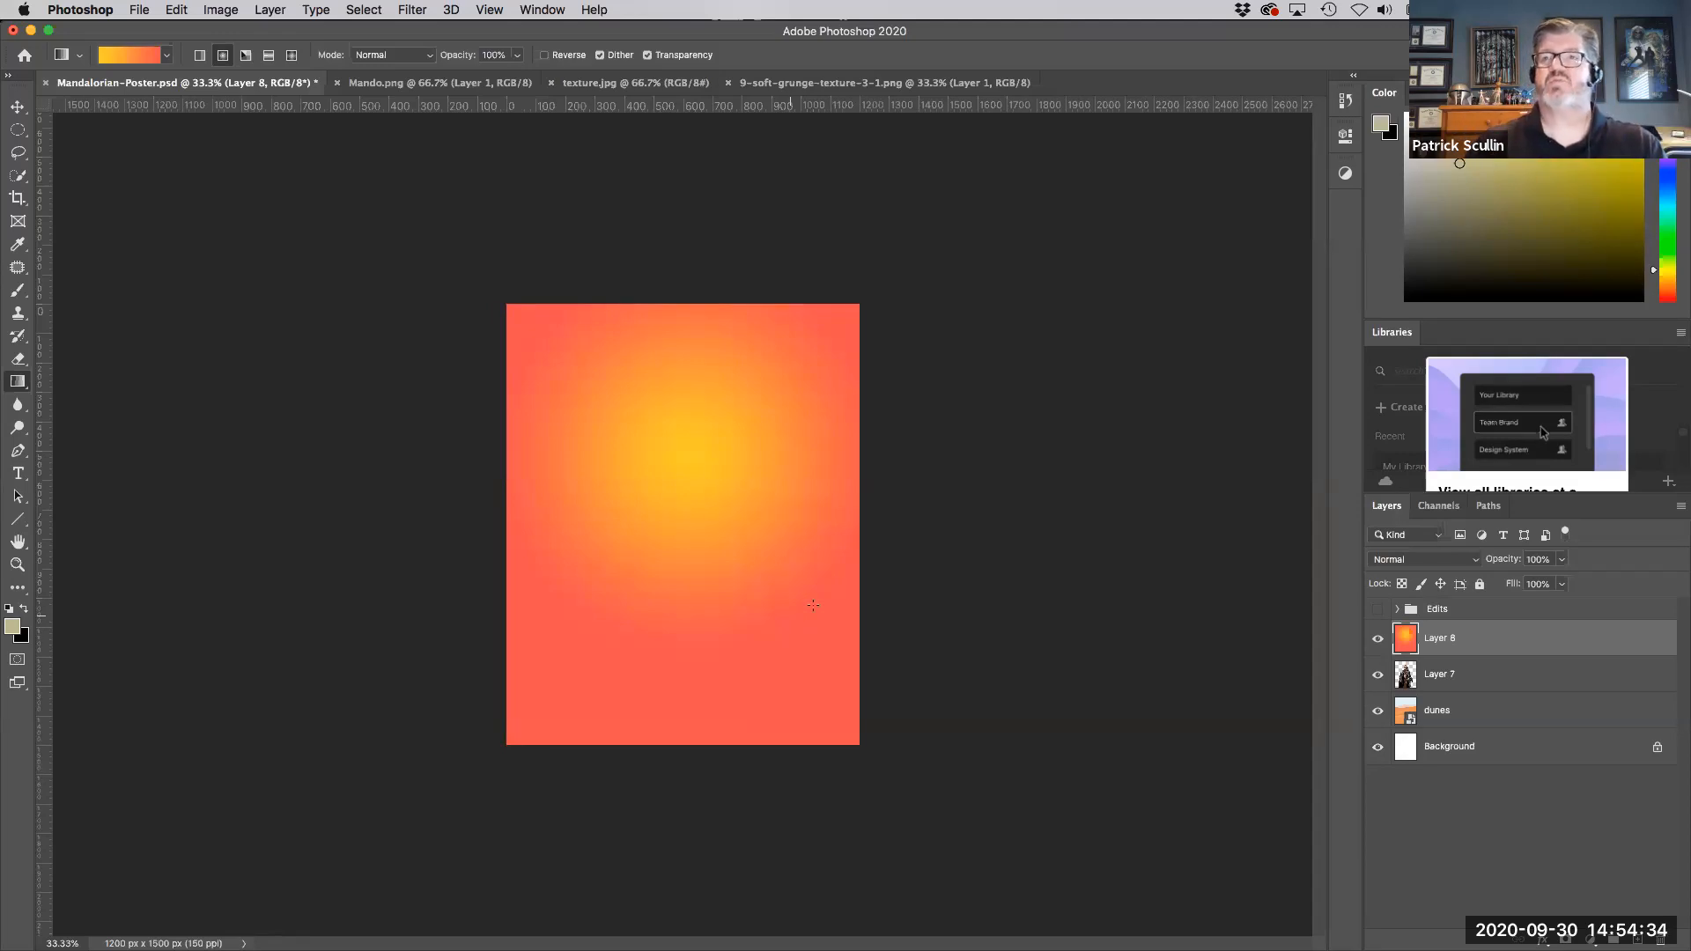
left_click(1466, 560)
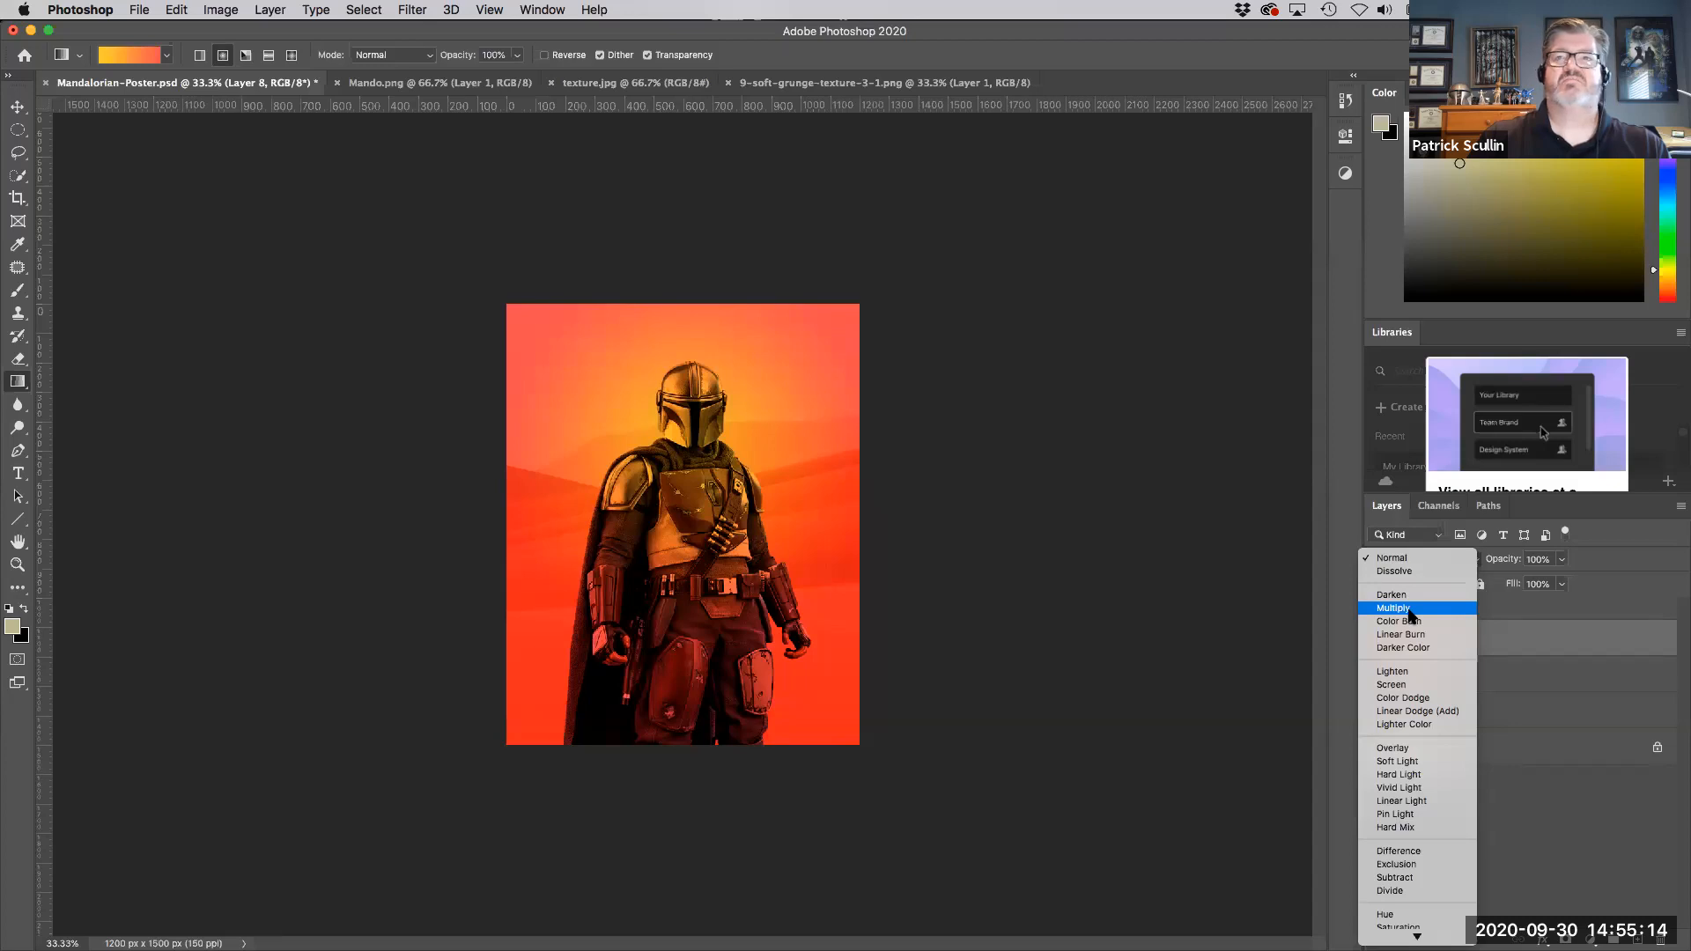
left_click(1410, 609)
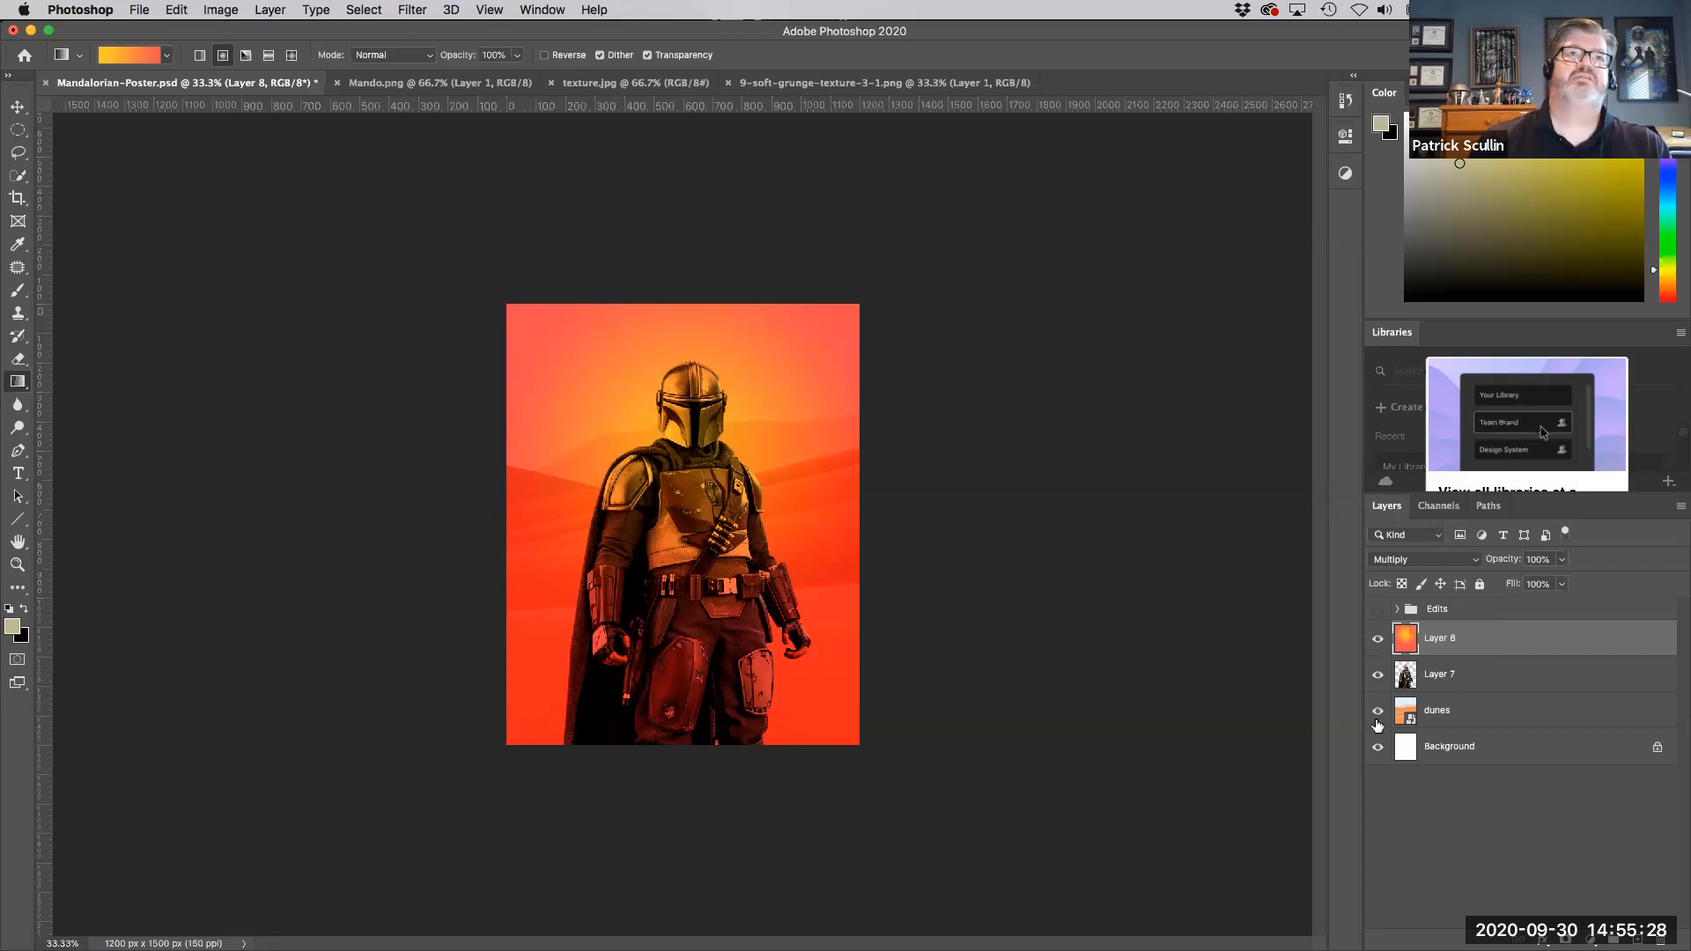
Step: Copy the dark grunge image from texture.jpg and paste it above the gradient layer in Mandalorian-Poster.psd
left_click(656, 83)
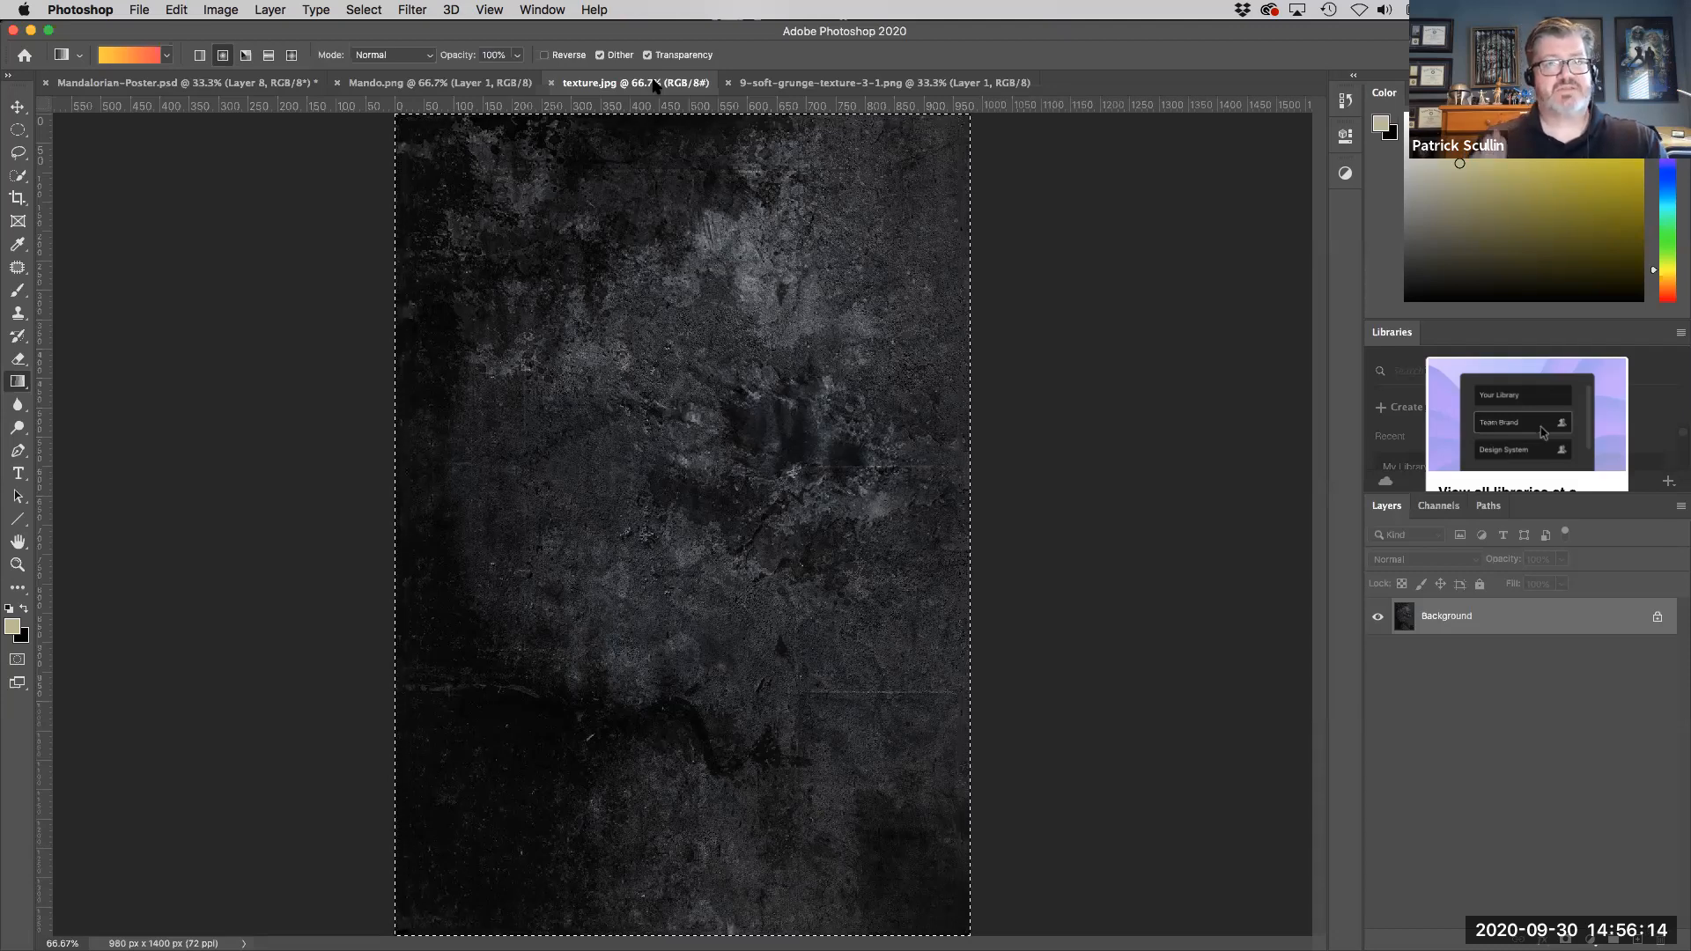
key("super+c")
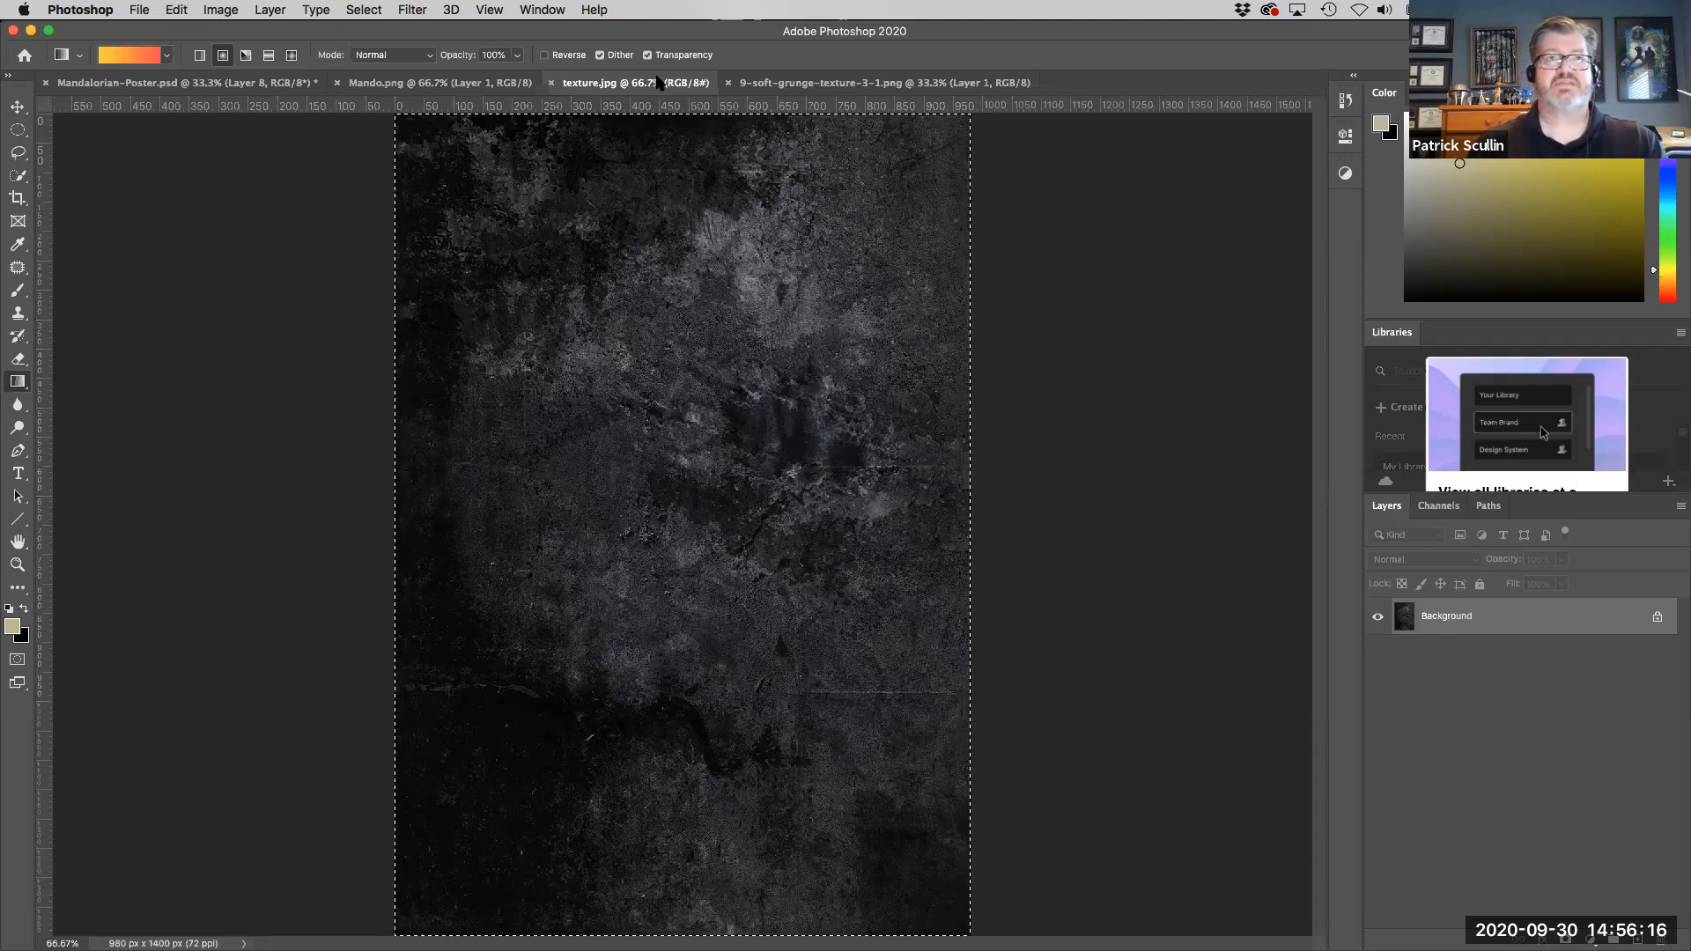
left_click(212, 83)
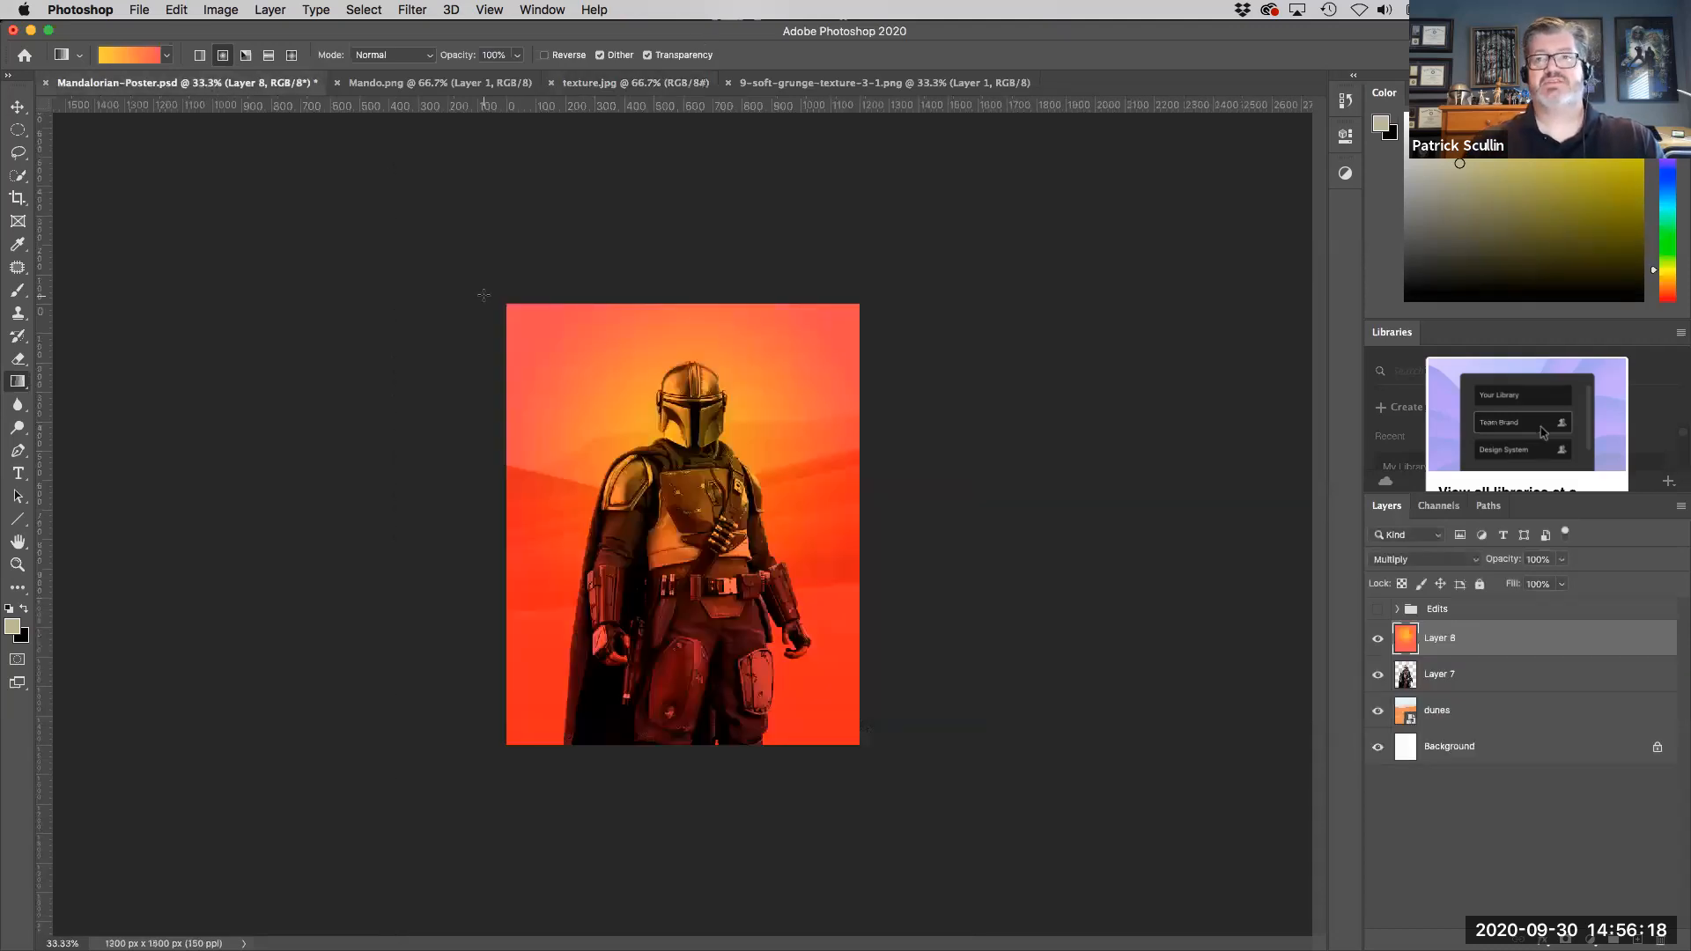
key("super+v")
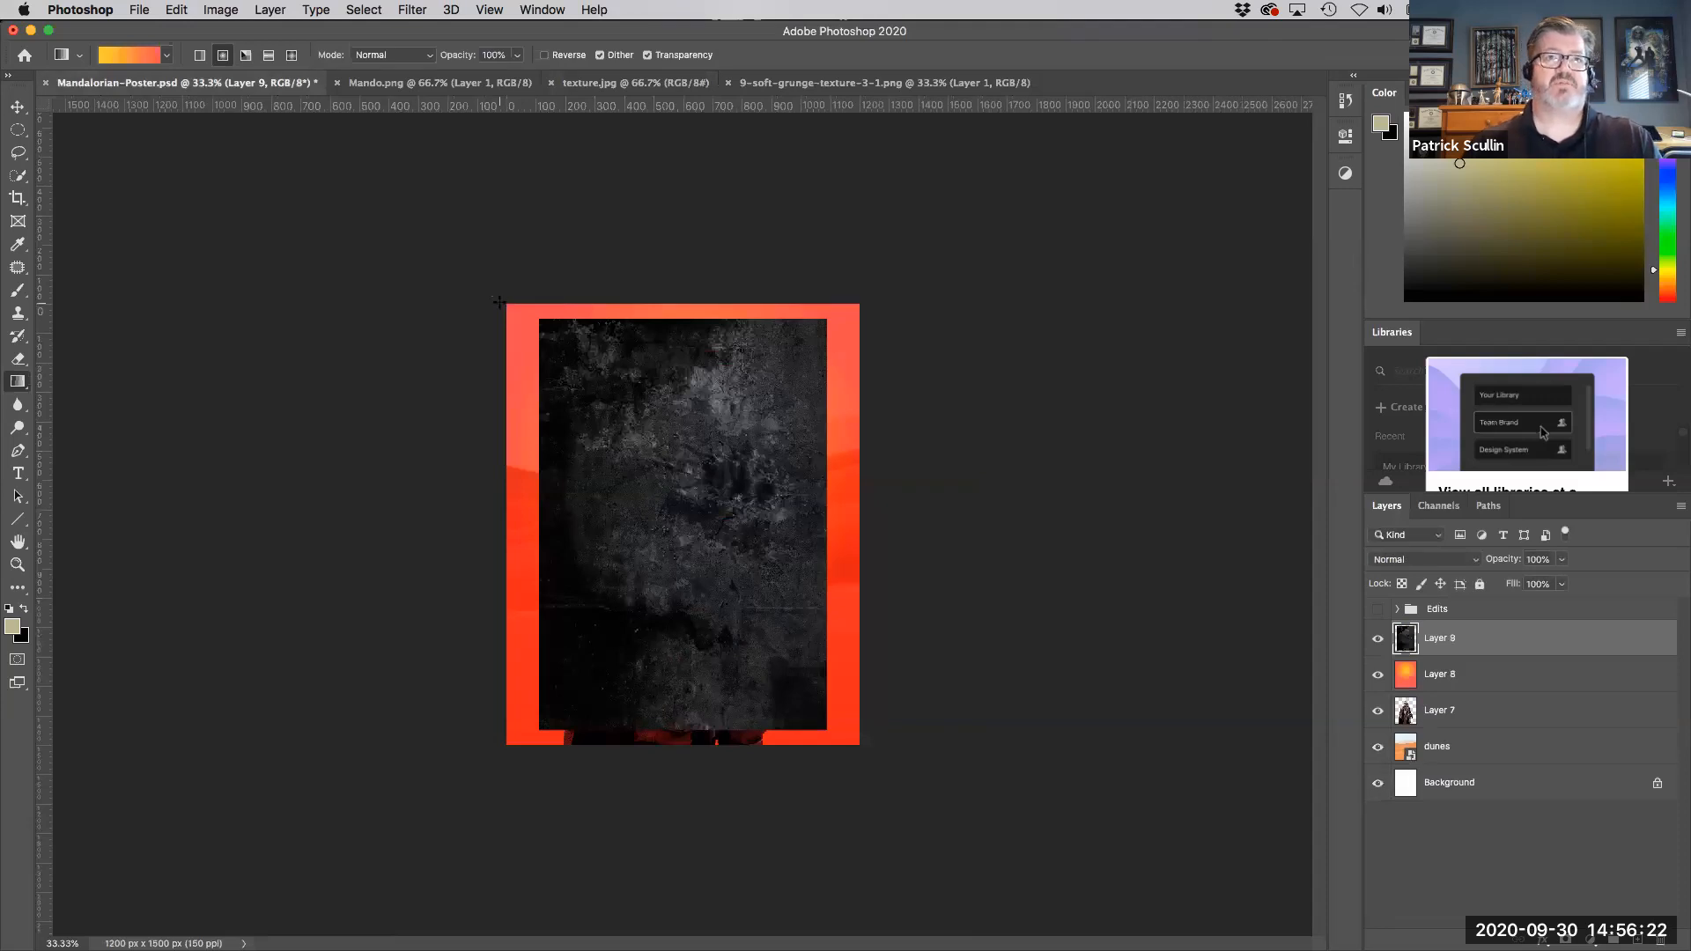
Step: Stretch the pasted texture to cover the whole canvas, about 122% wide and 107% high
left_click(176, 9)
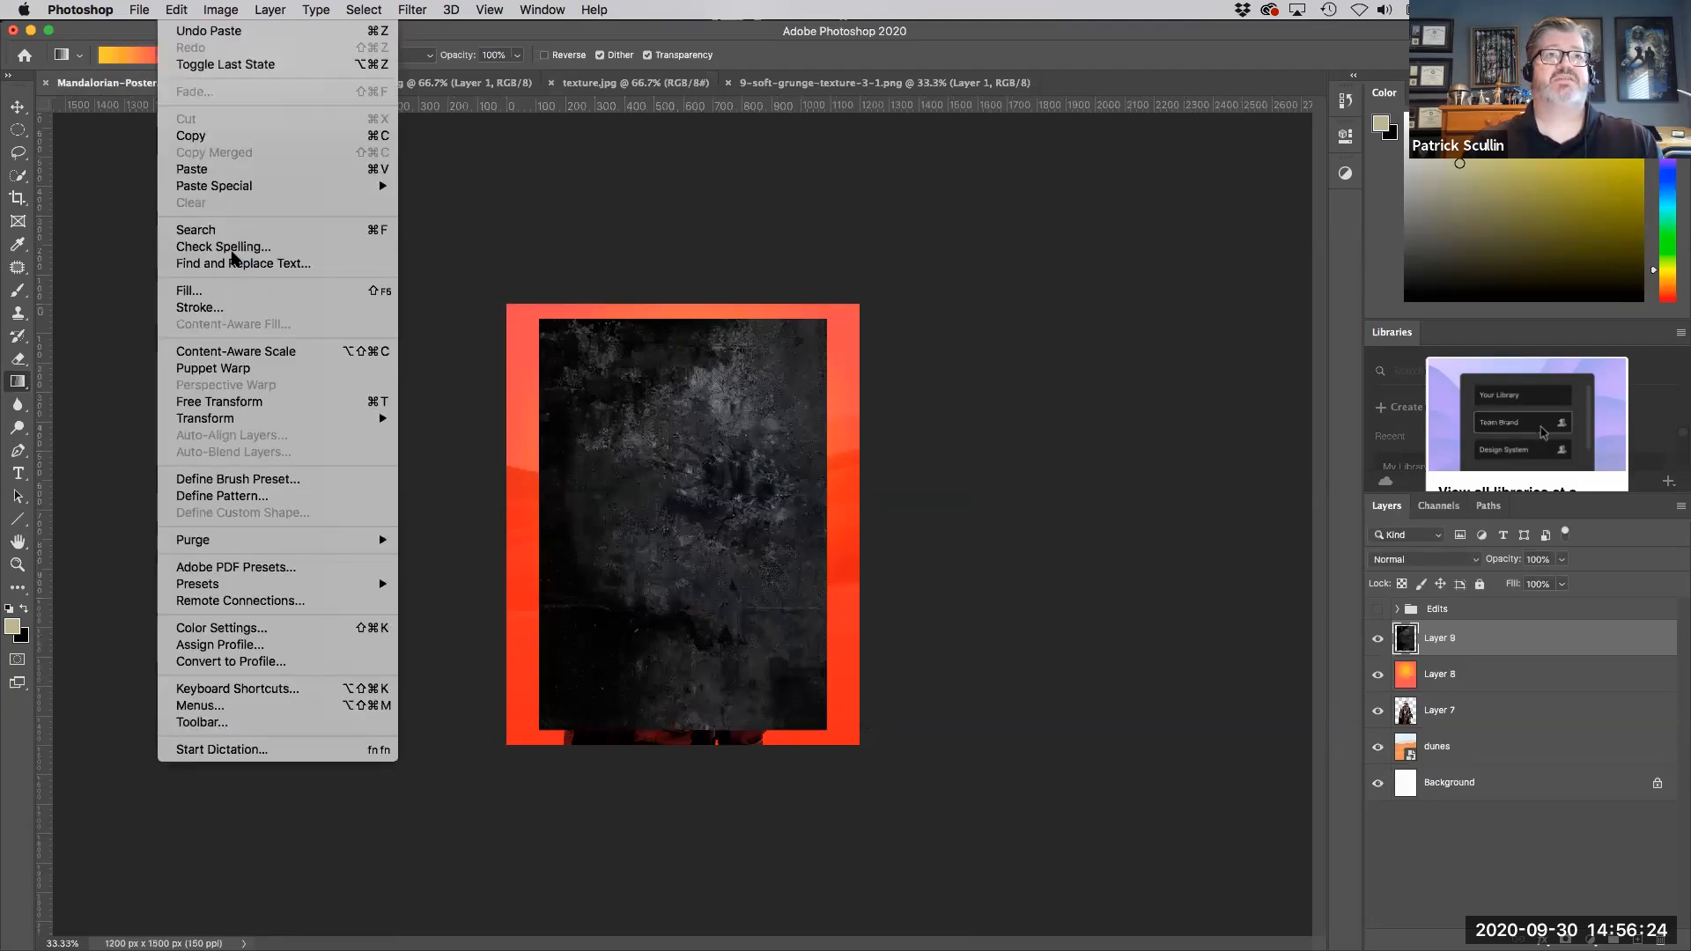
mouse_move(275, 418)
left_click(432, 445)
left_click_drag(520, 319, 507, 305)
left_click_drag(830, 733, 866, 746)
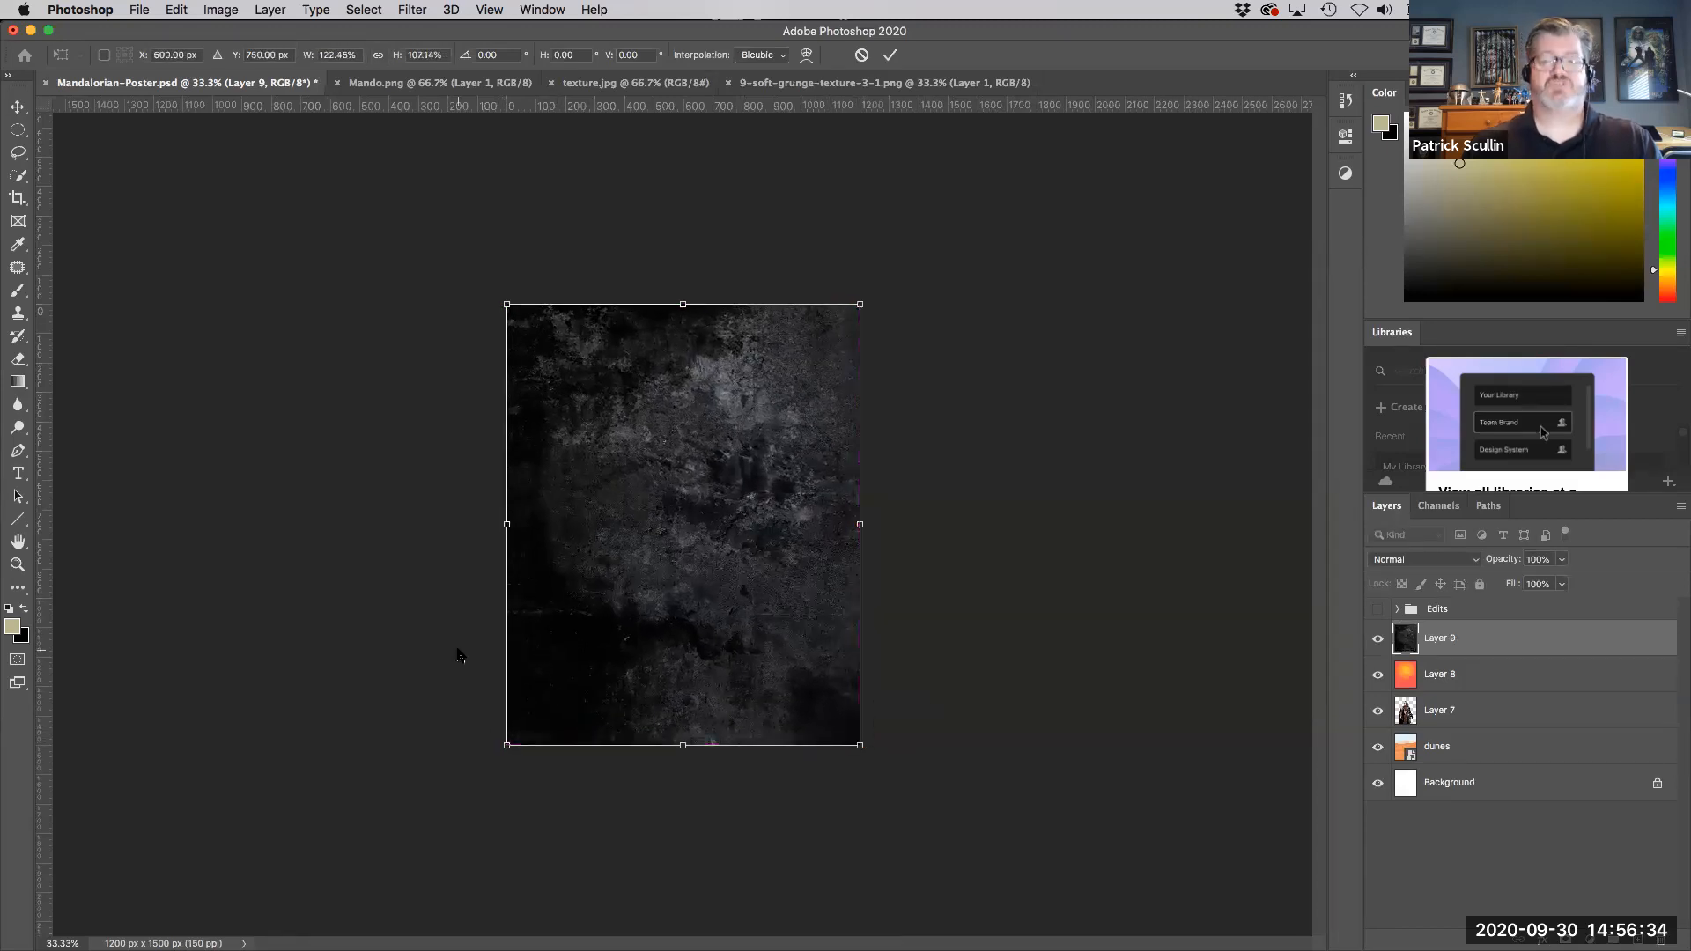
key("Return")
key("g")
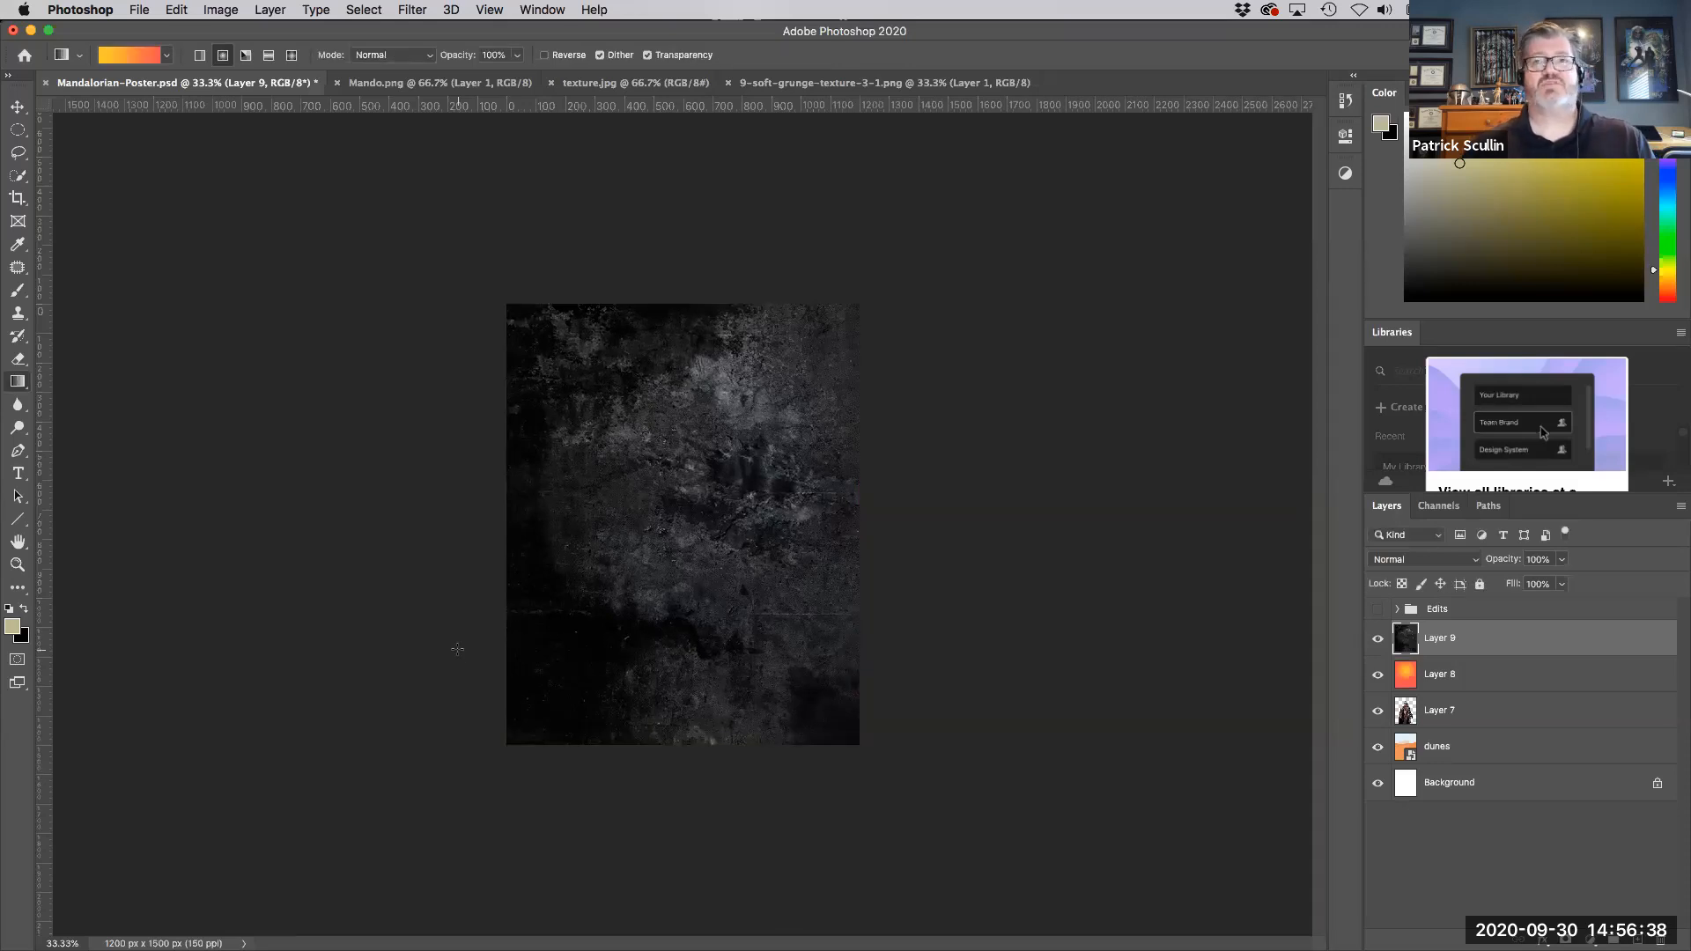
Step: Set the texture layer's blend mode to Hard Light and its opacity to 63%
left_click(1457, 561)
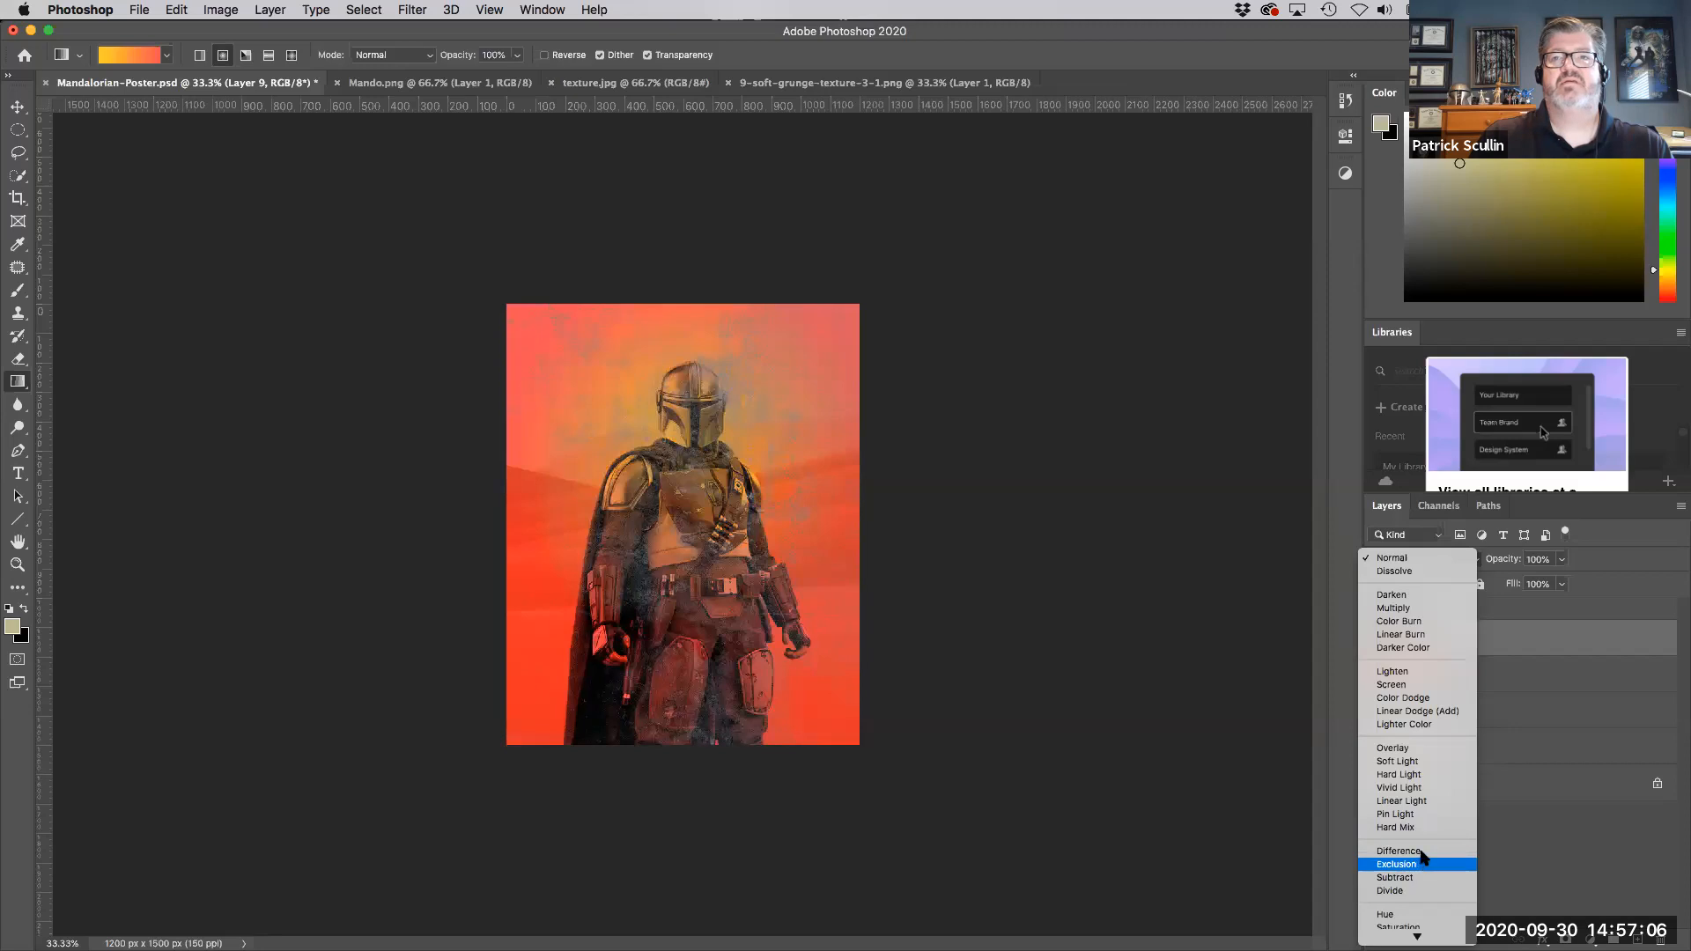
left_click(1429, 774)
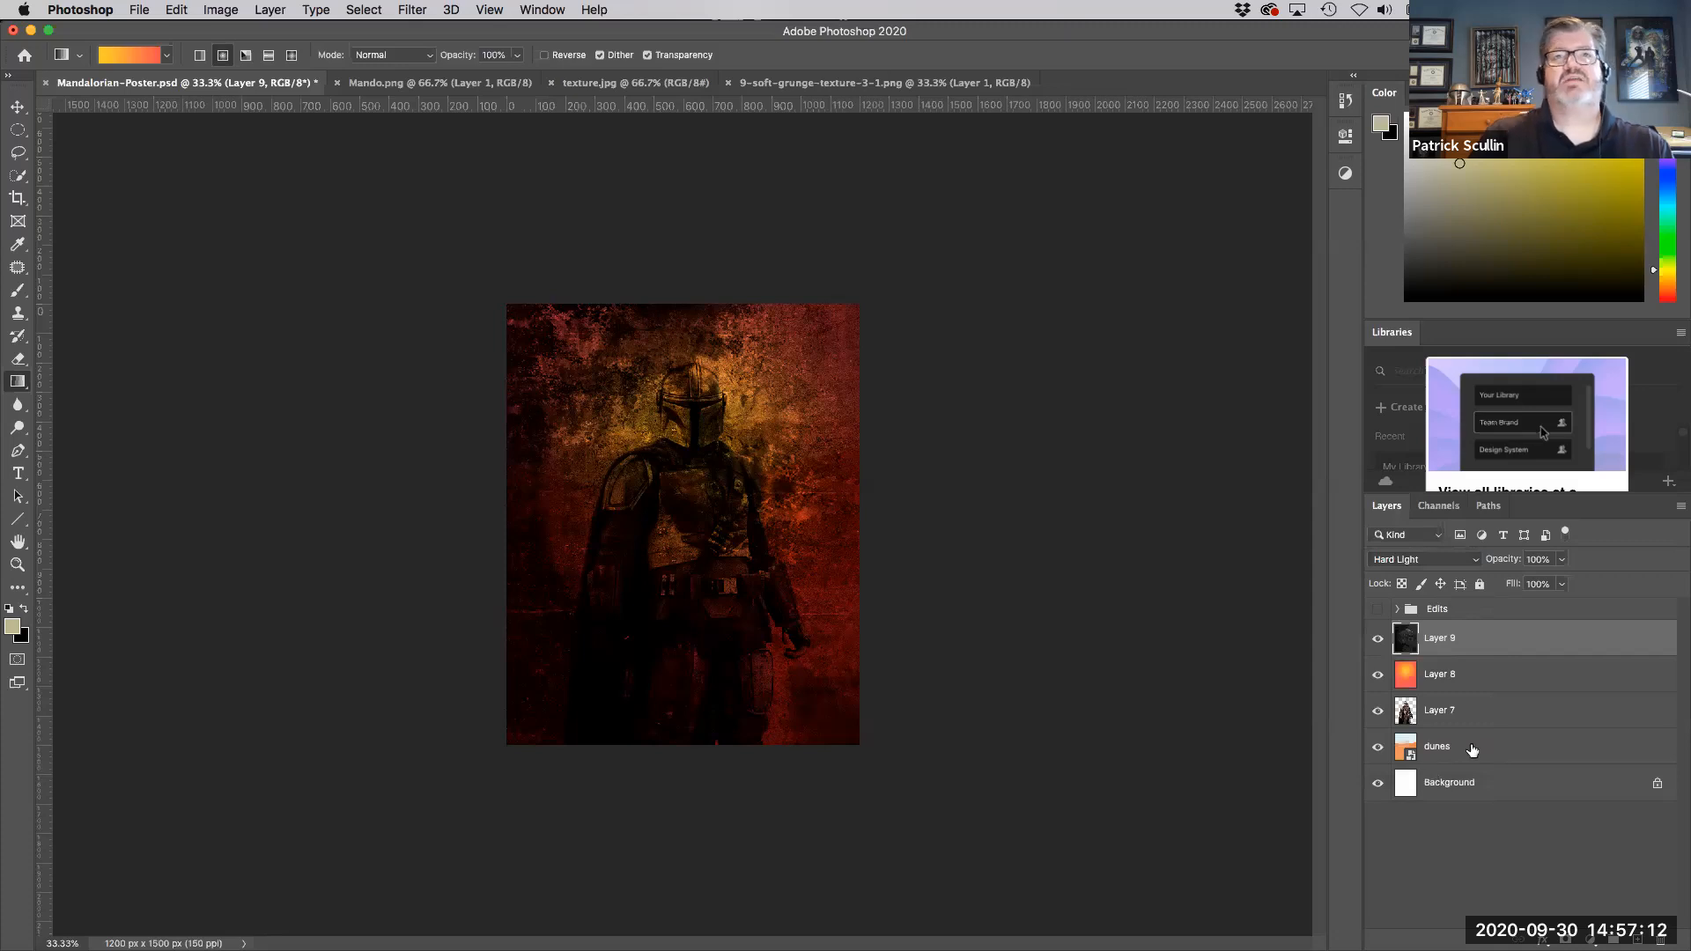
left_click_drag(1562, 564, 1532, 584)
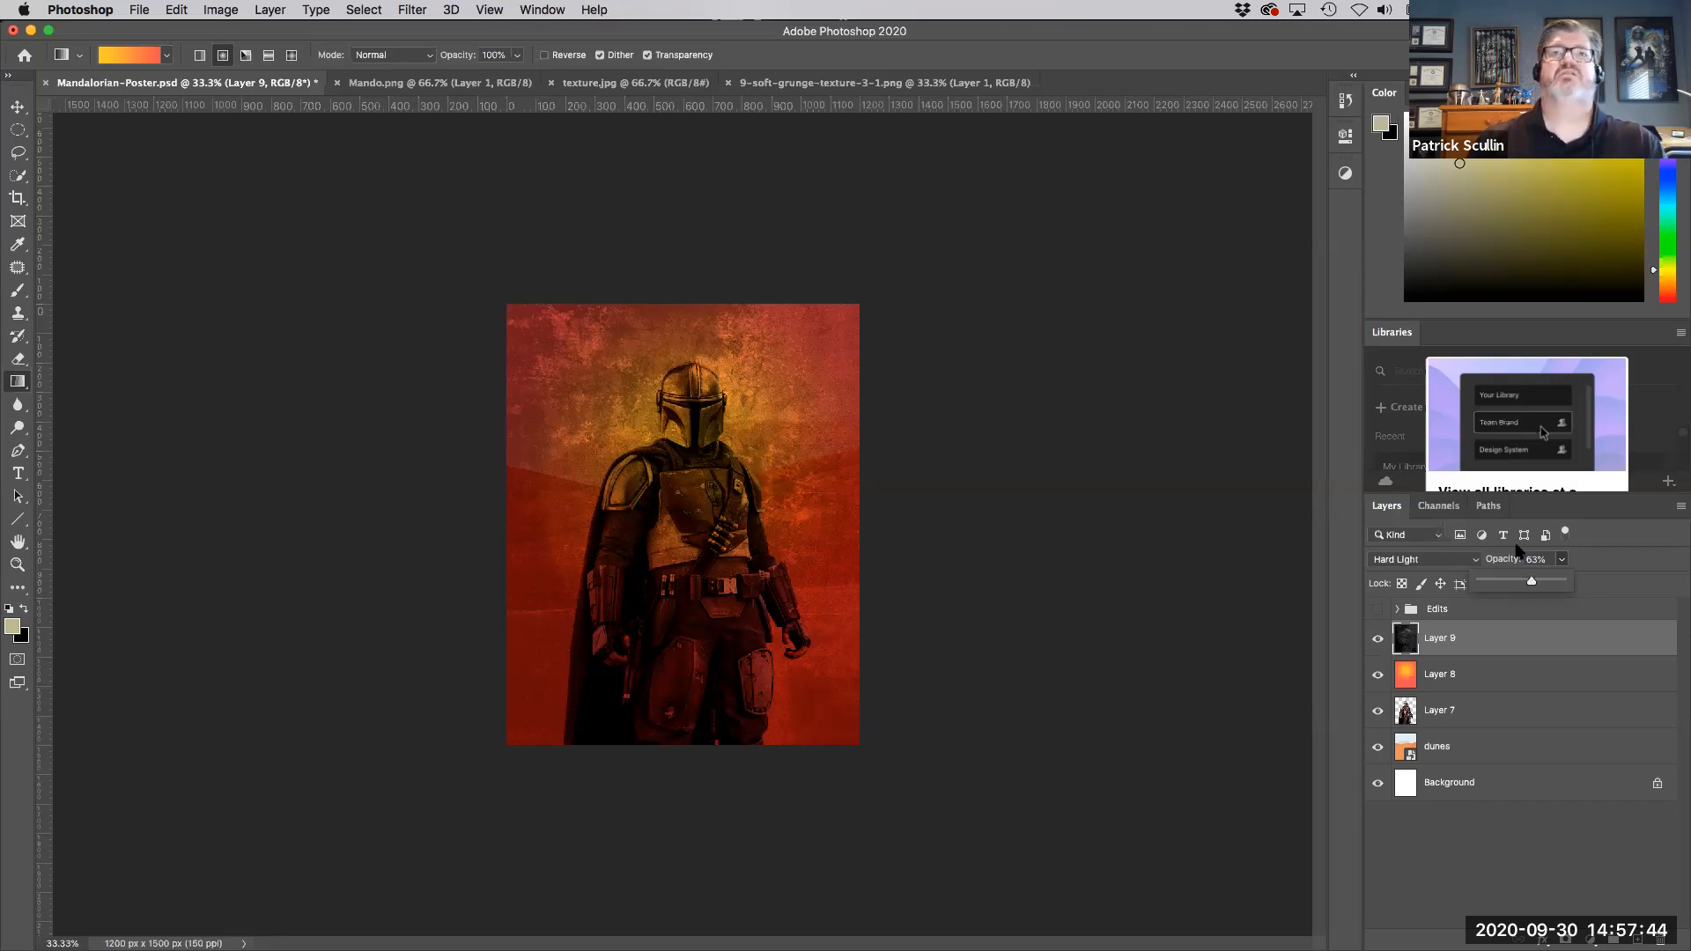
Step: Copy the black speckle image from 9-soft-grunge-texture-3-1.png and paste it above the dark grunge texture layer in Mandalorian-Poster.psd
left_click(936, 82)
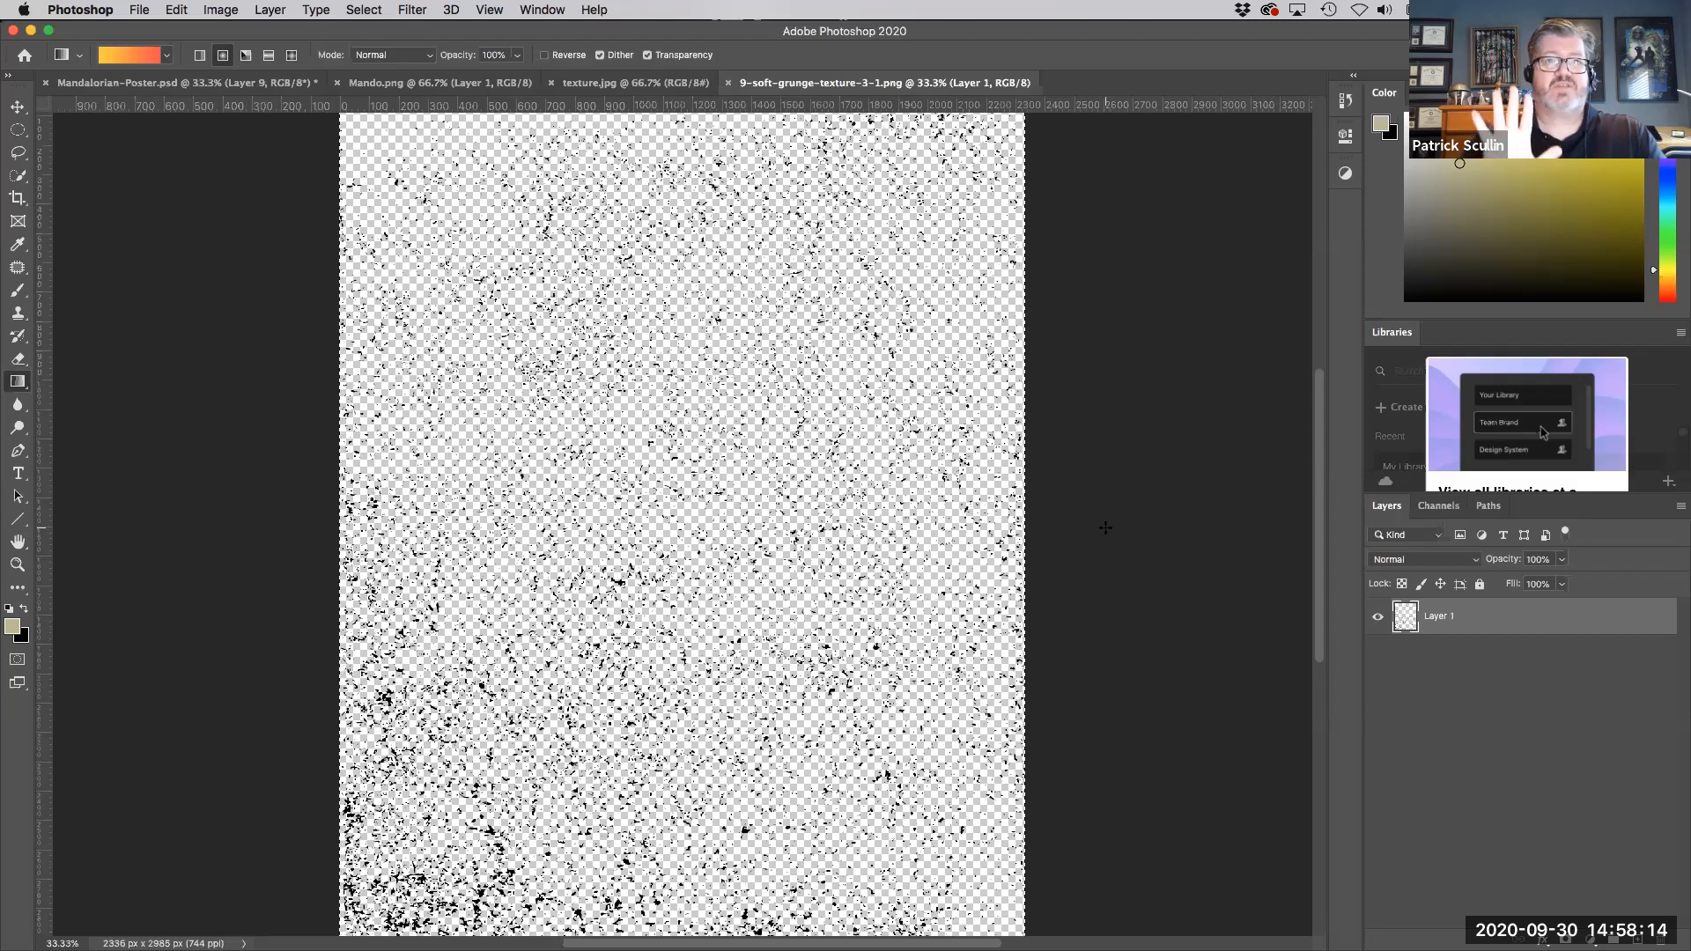
key("super+c")
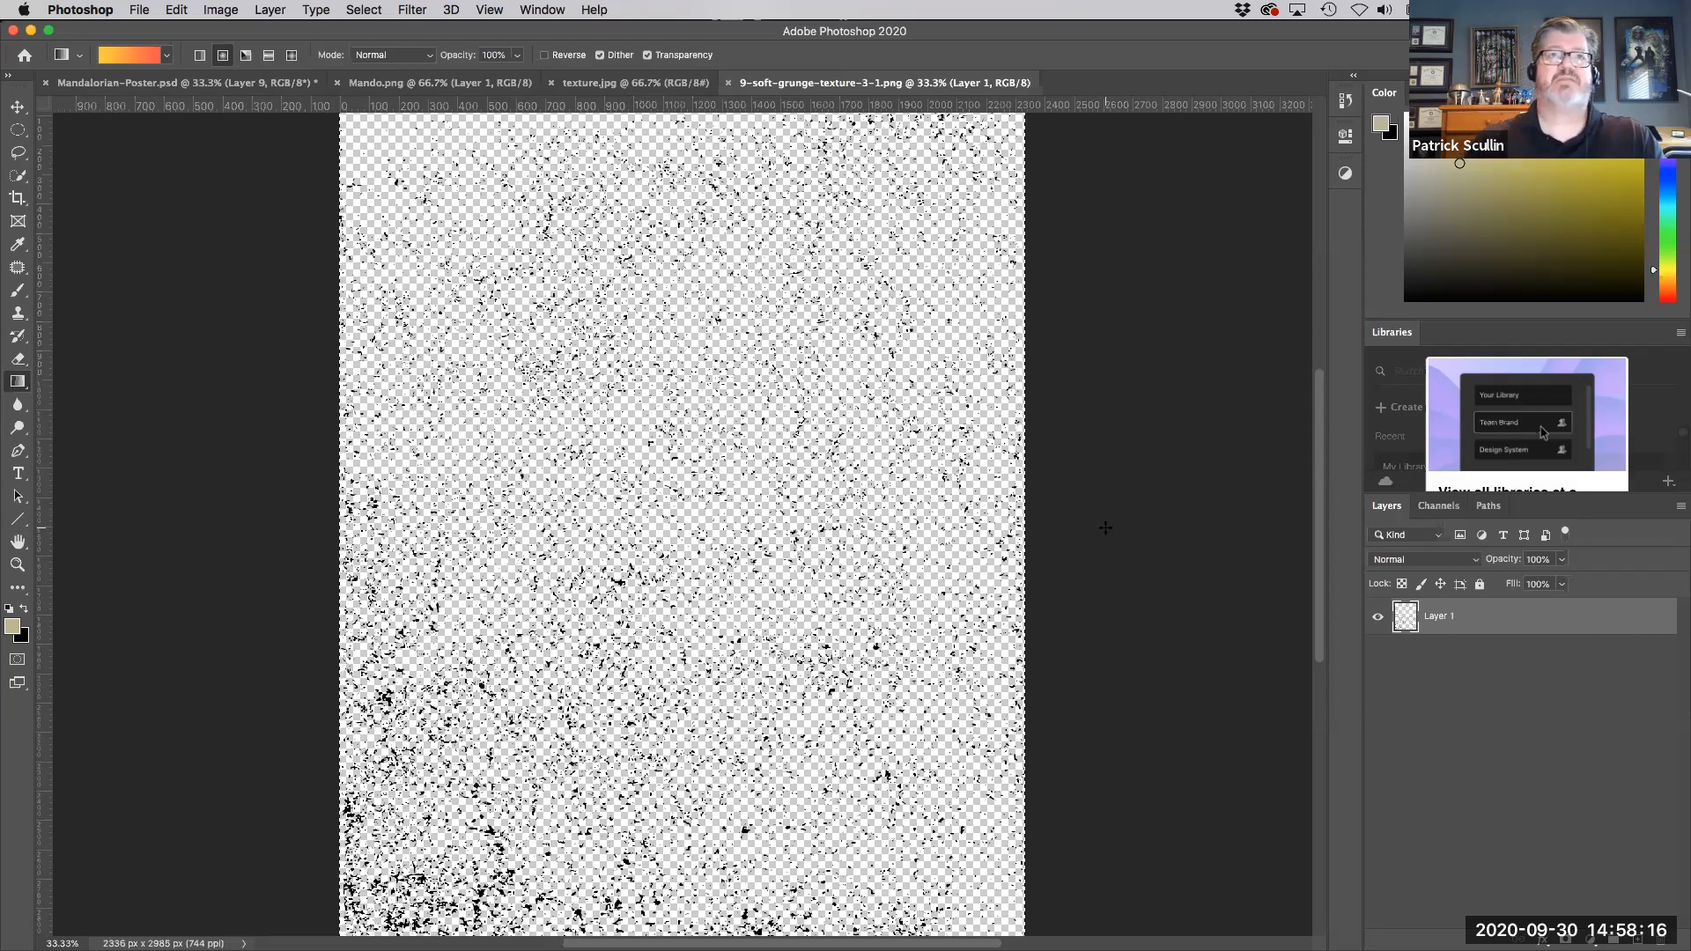
left_click(123, 83)
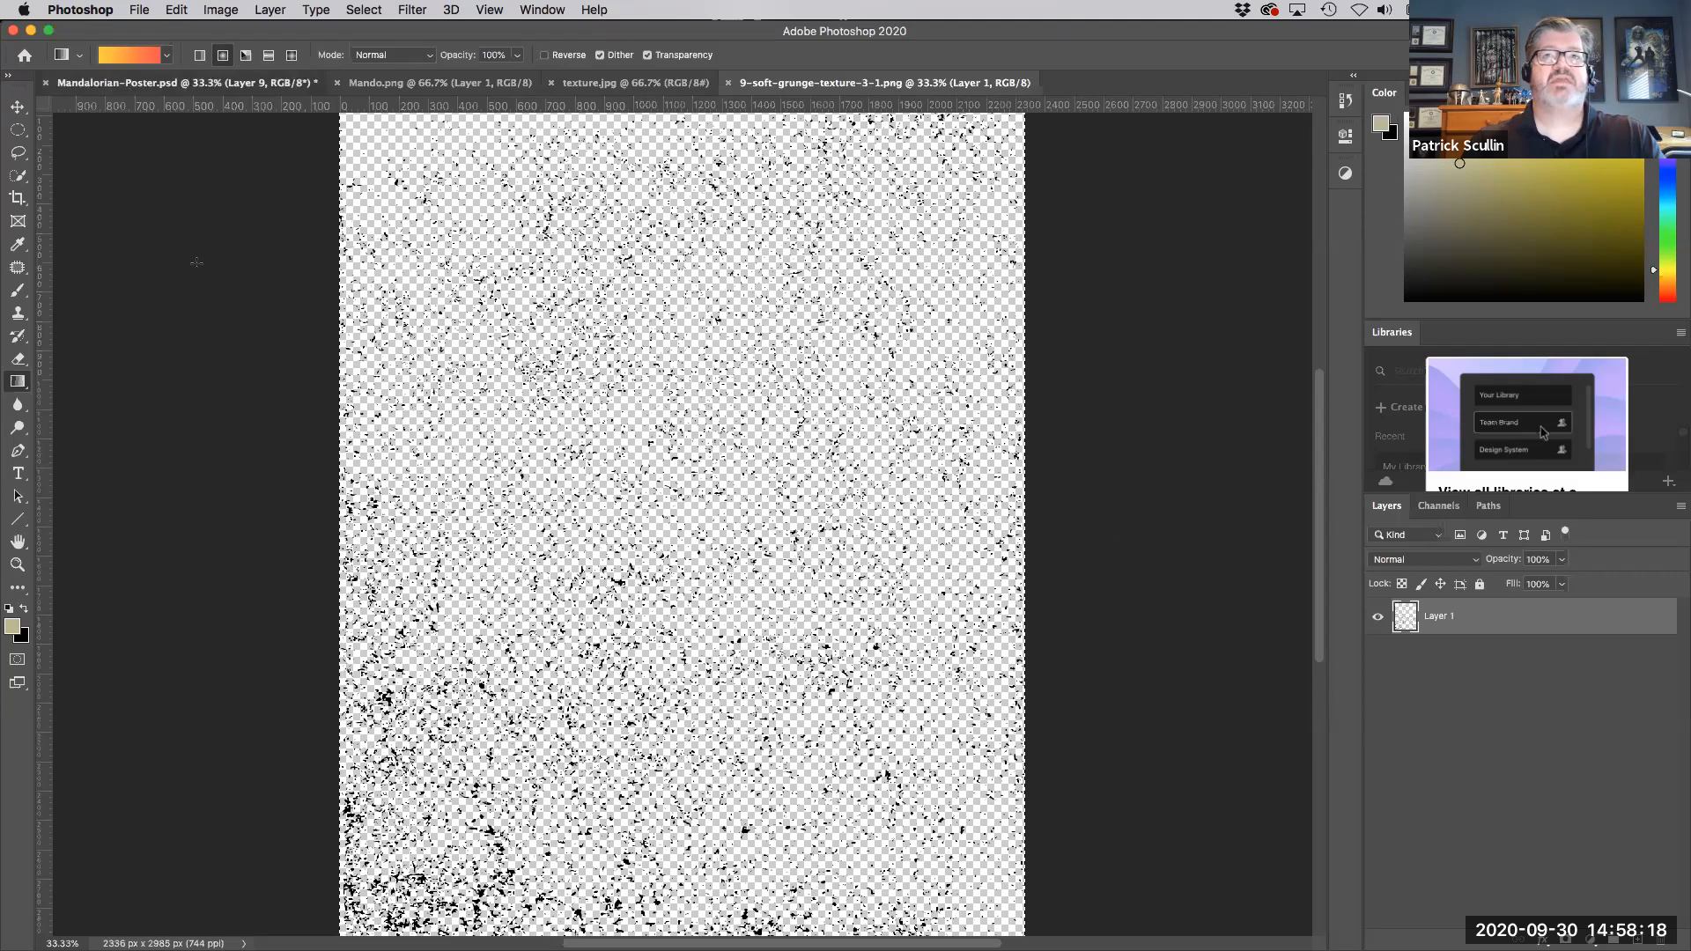
key("super+v")
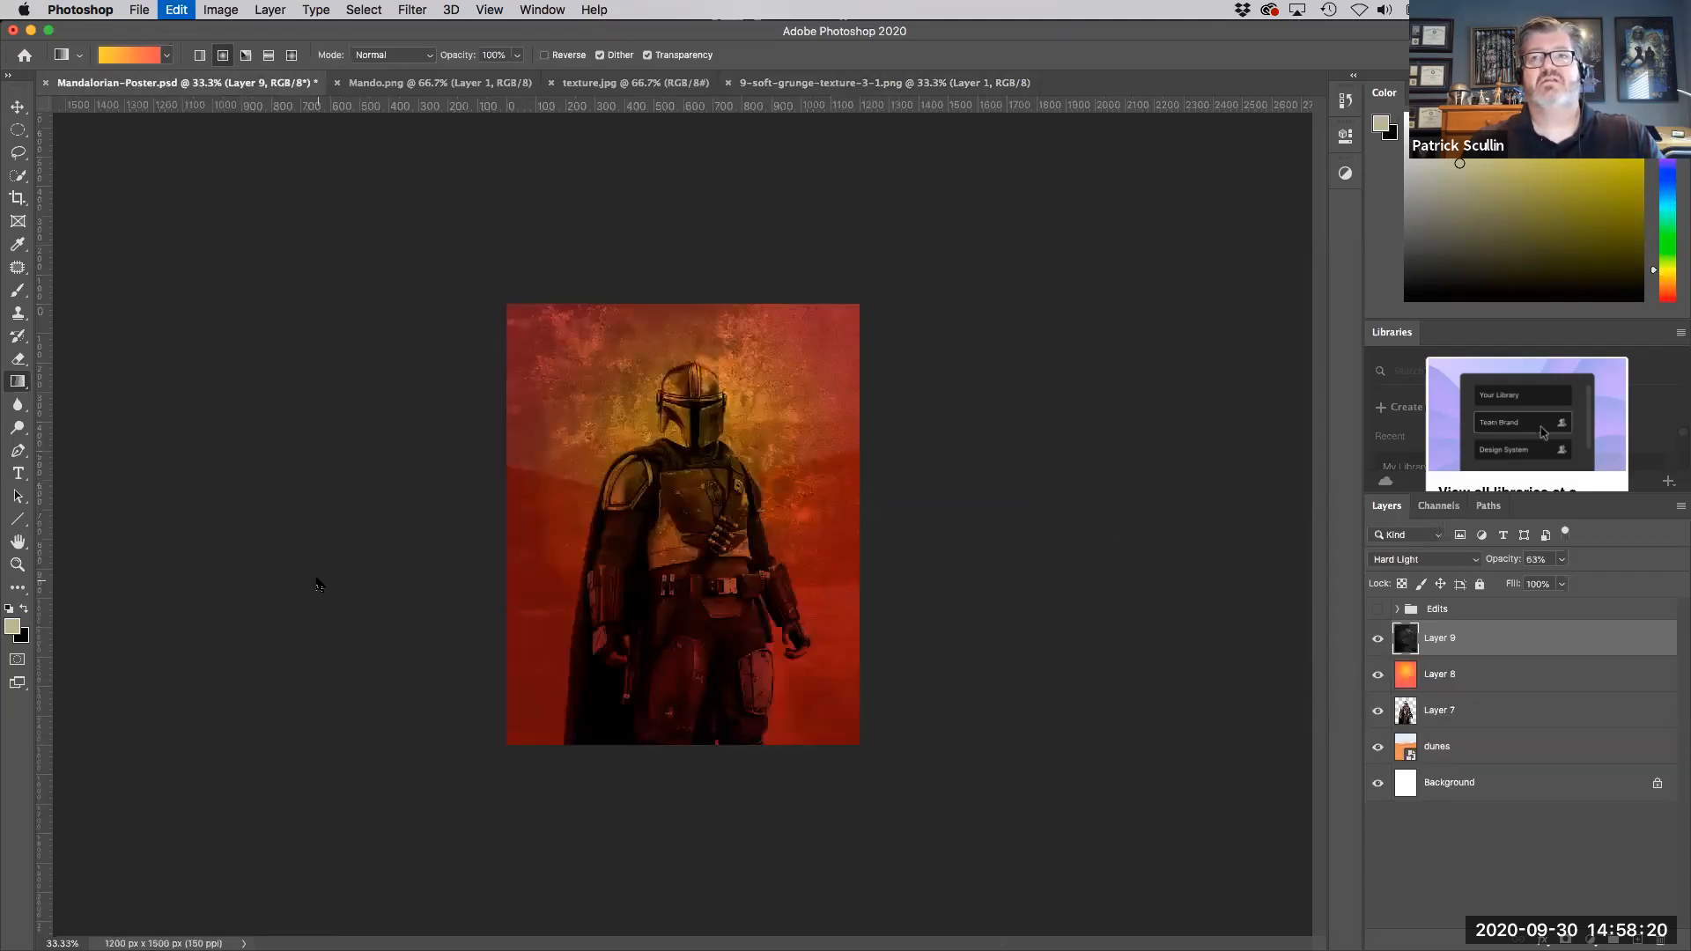
left_click(1014, 542)
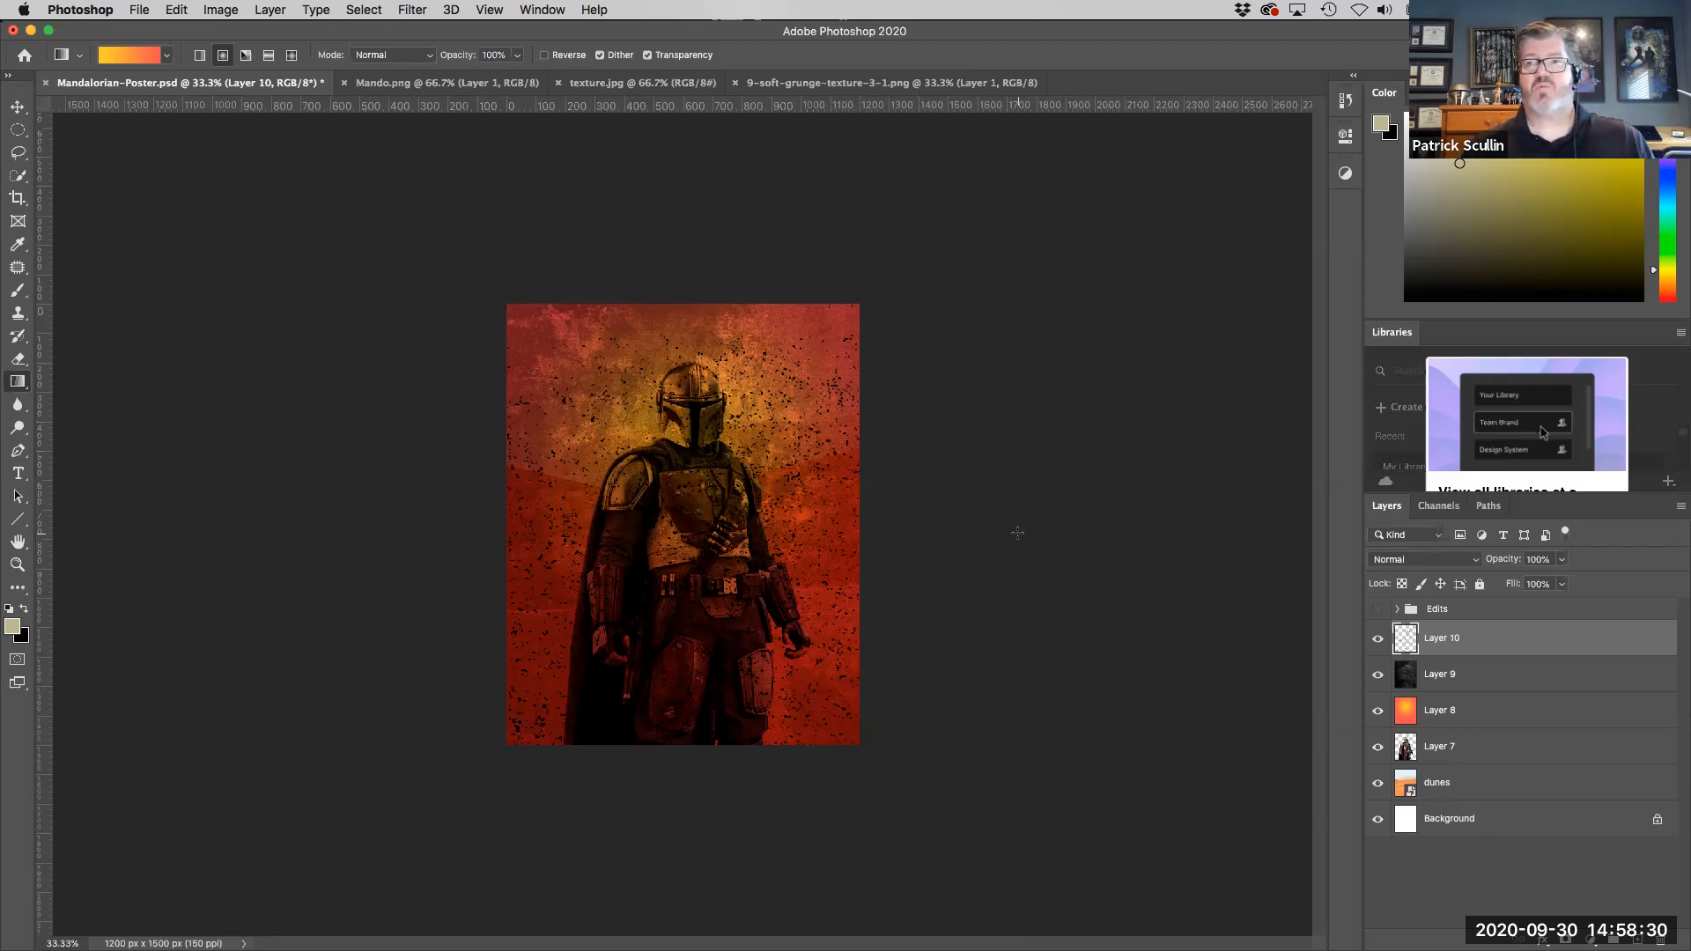
Step: Try the speckle layer at 45% opacity and return it to 100%
left_click(1561, 559)
left_click_drag(1564, 581, 1516, 587)
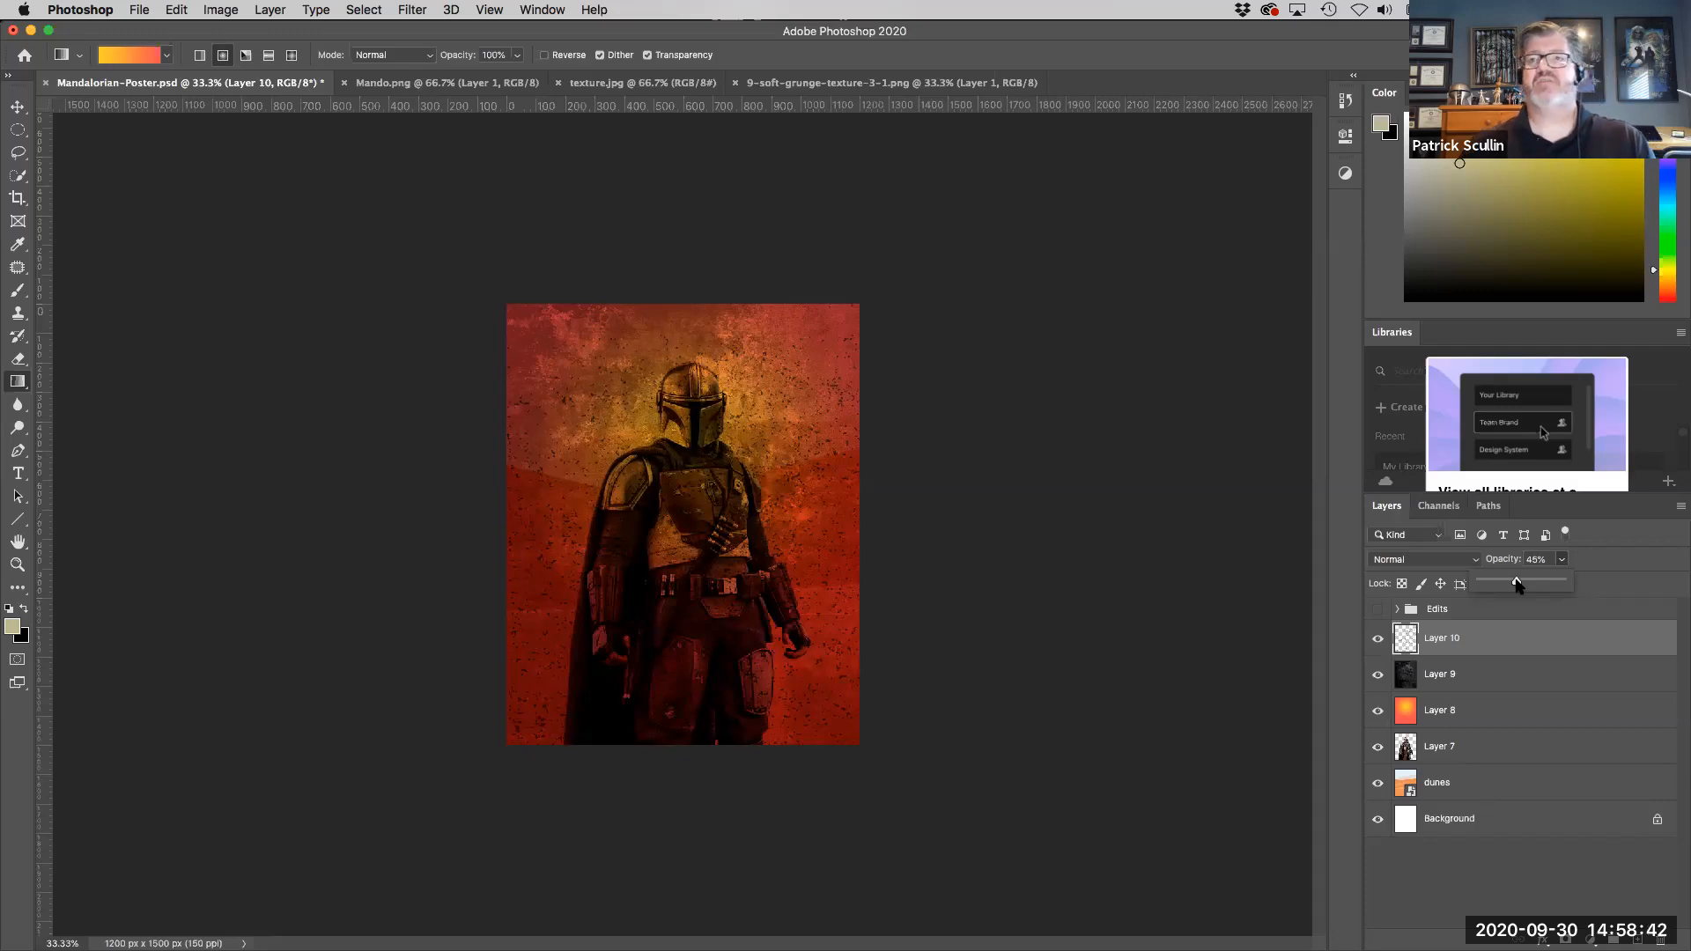
left_click_drag(1516, 582, 1579, 588)
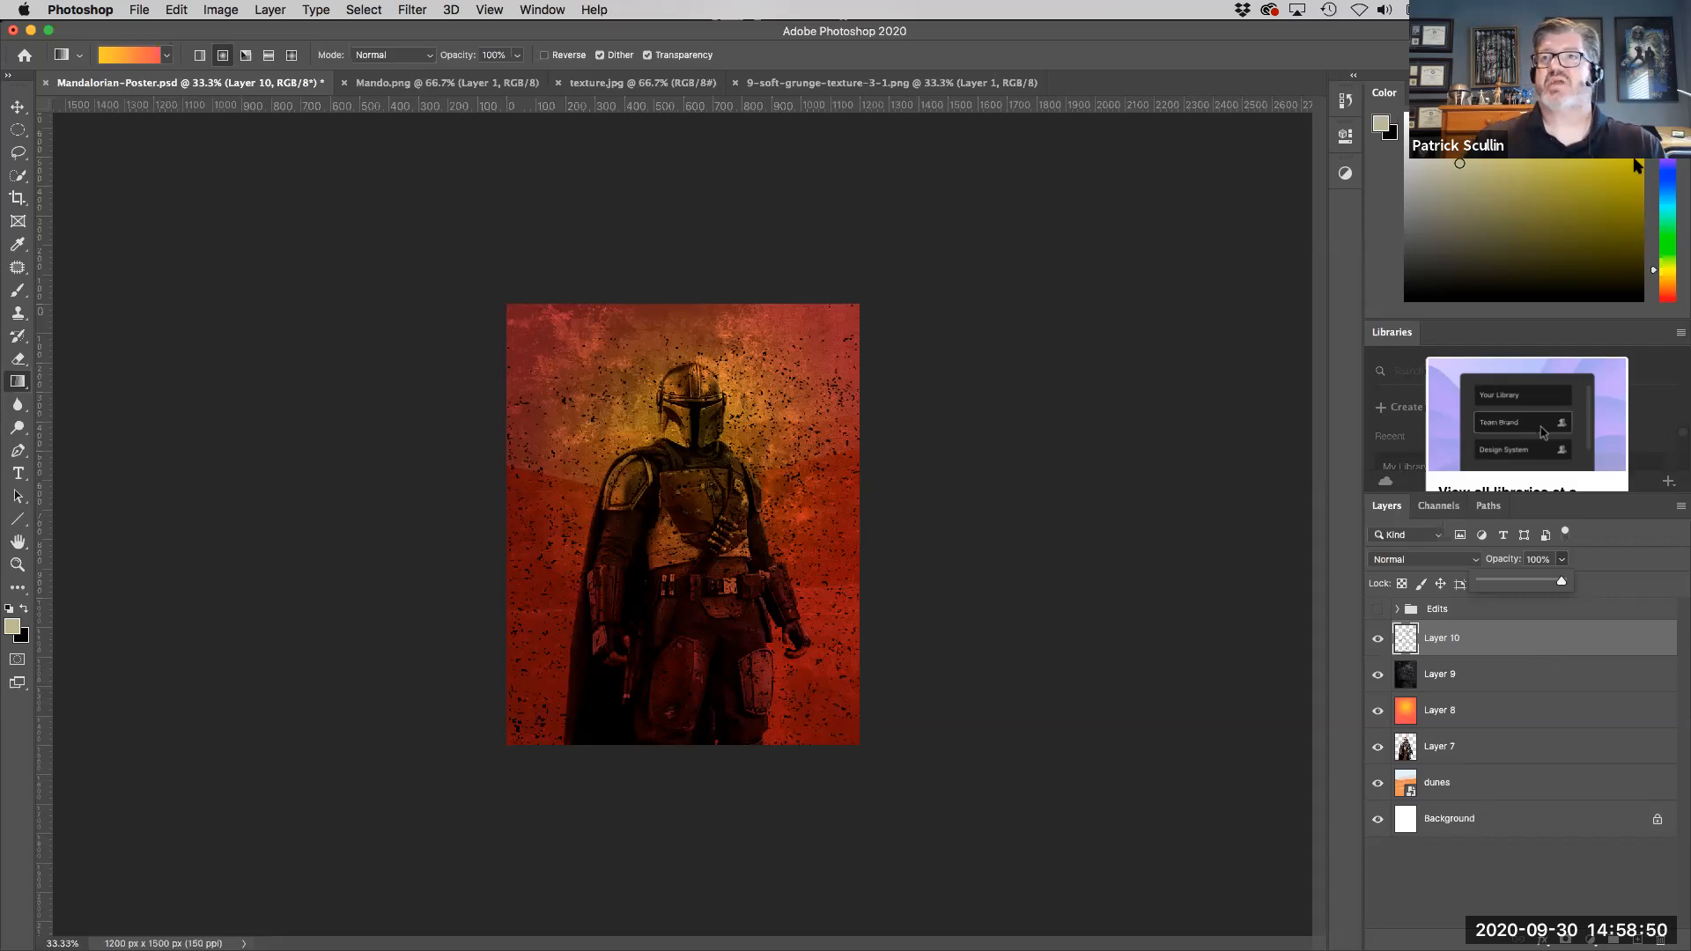
Step: Show the colour swatches and pick the light tan swatch in the Pale group as the foreground colour
left_click(1239, 72)
left_click(1437, 92)
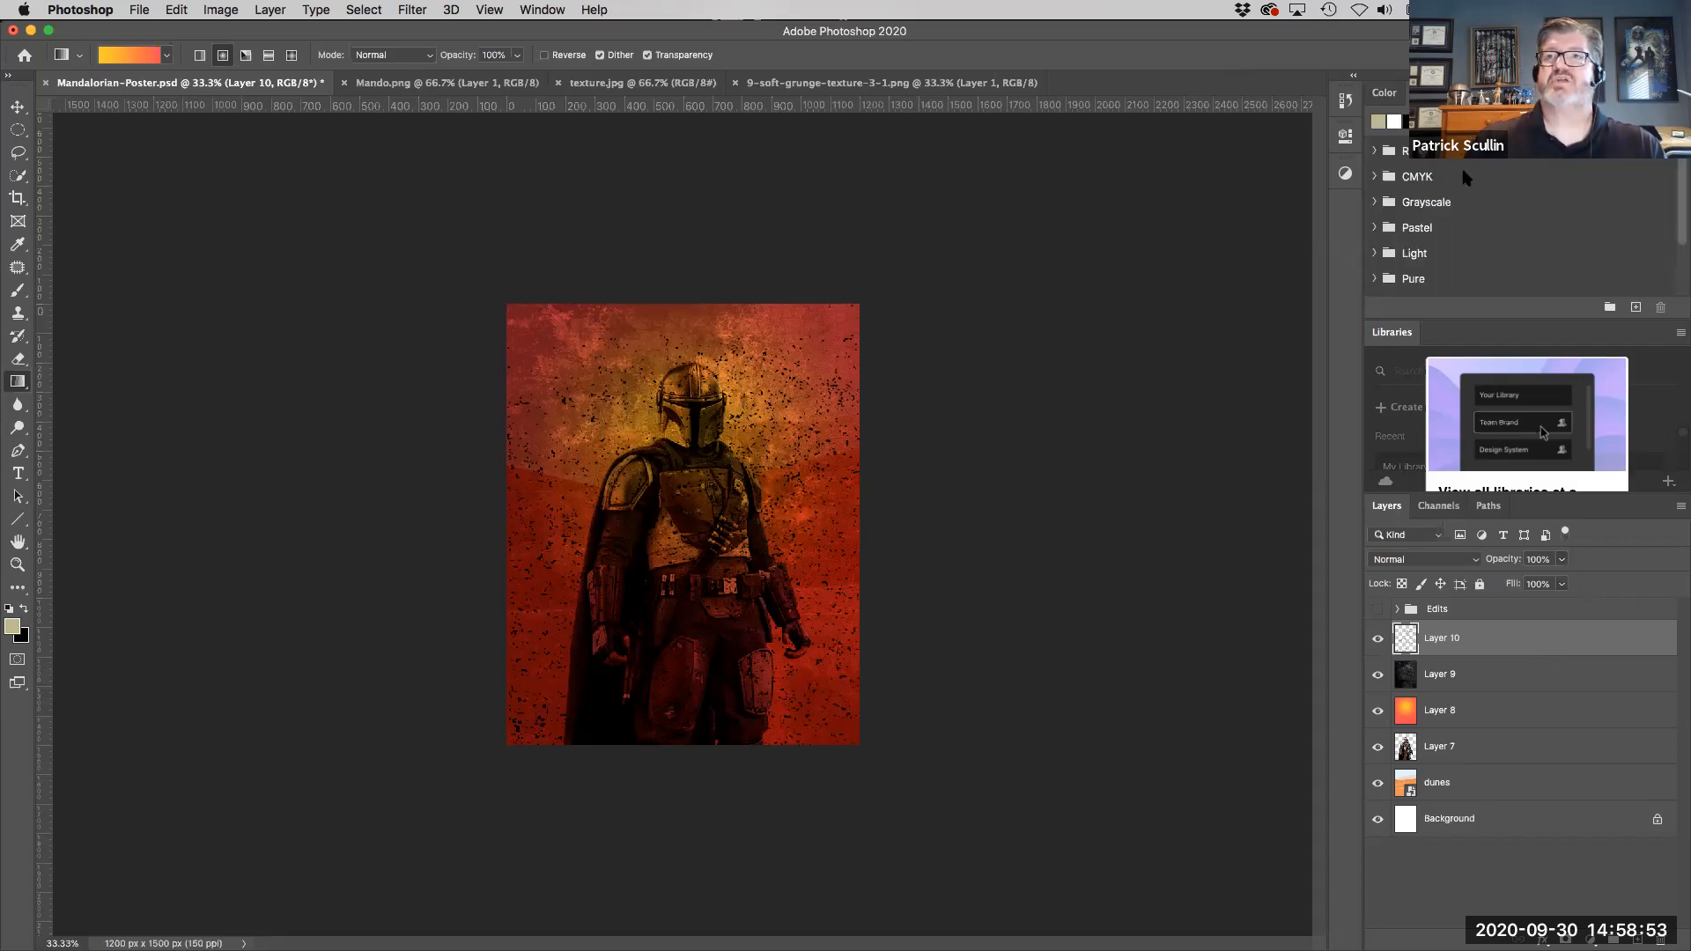
left_click(1373, 228)
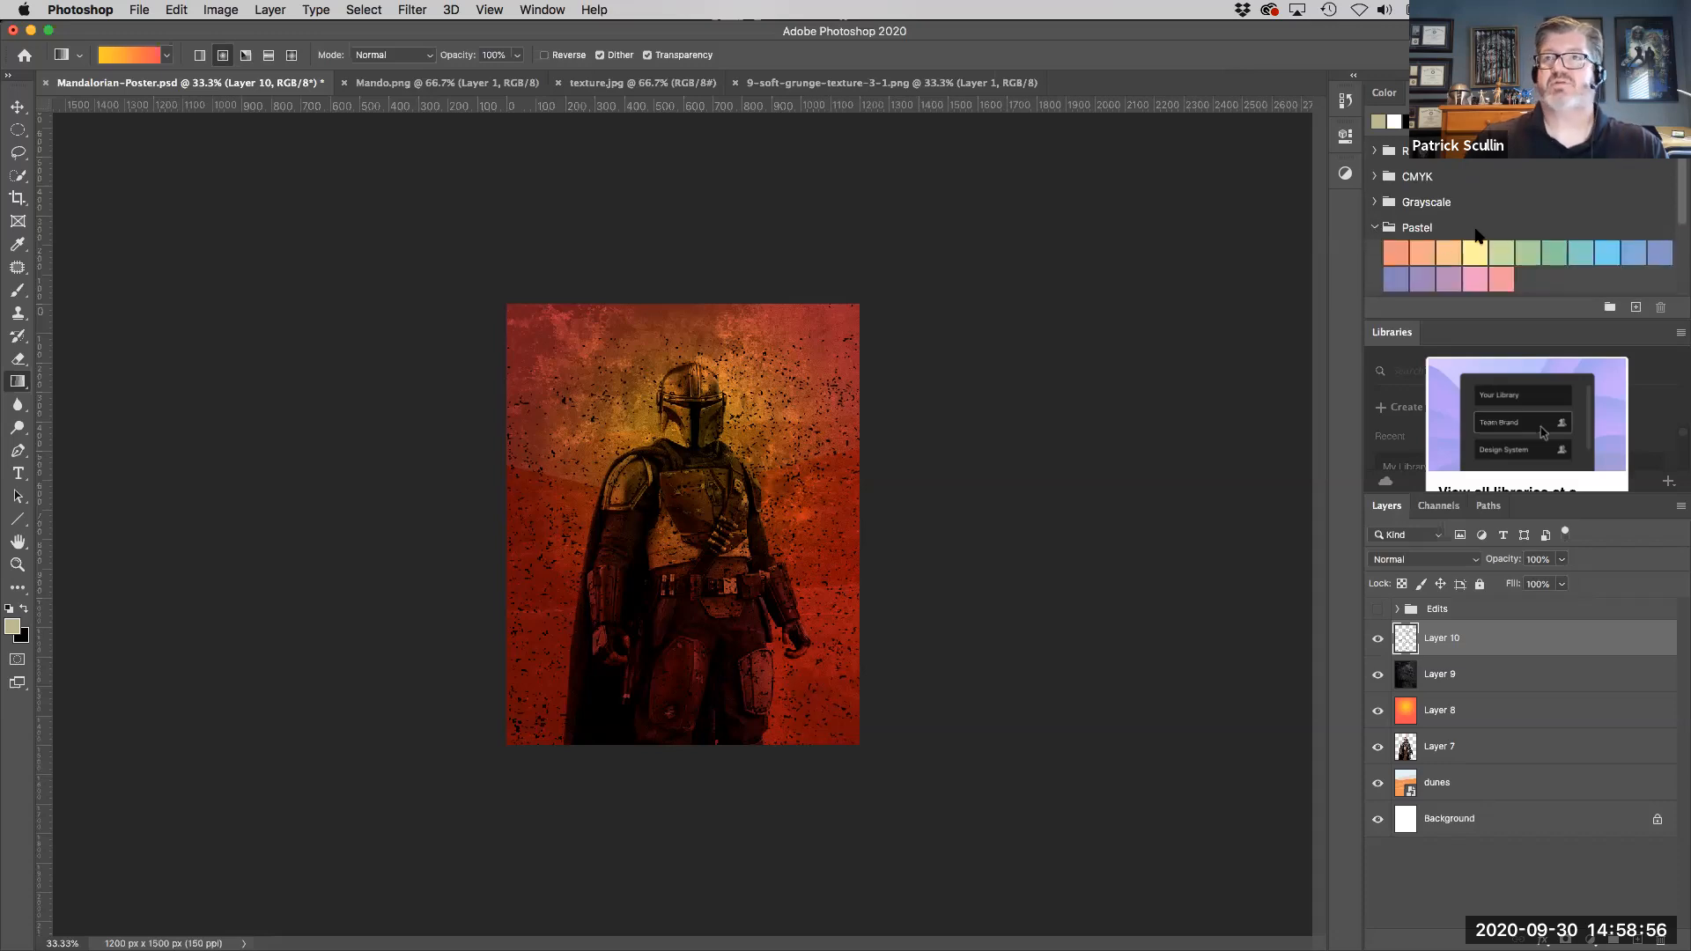
scroll(1478, 236, "down", 2)
scroll(1479, 236, "up", 1)
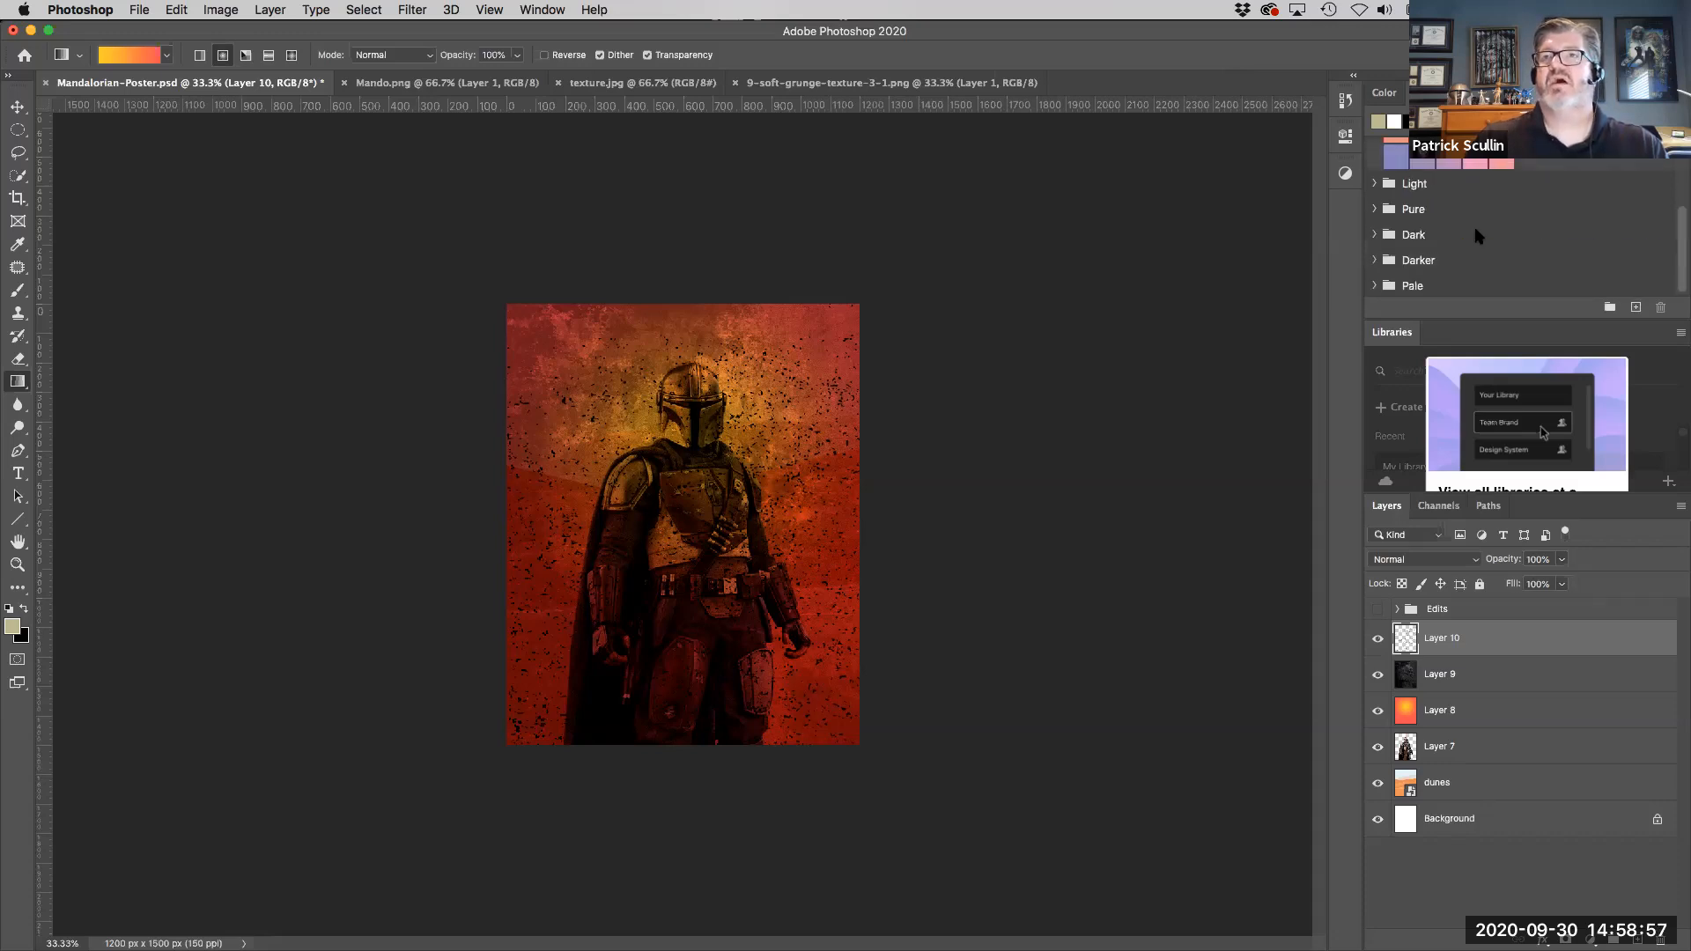
left_click(1367, 190)
left_click(1372, 187)
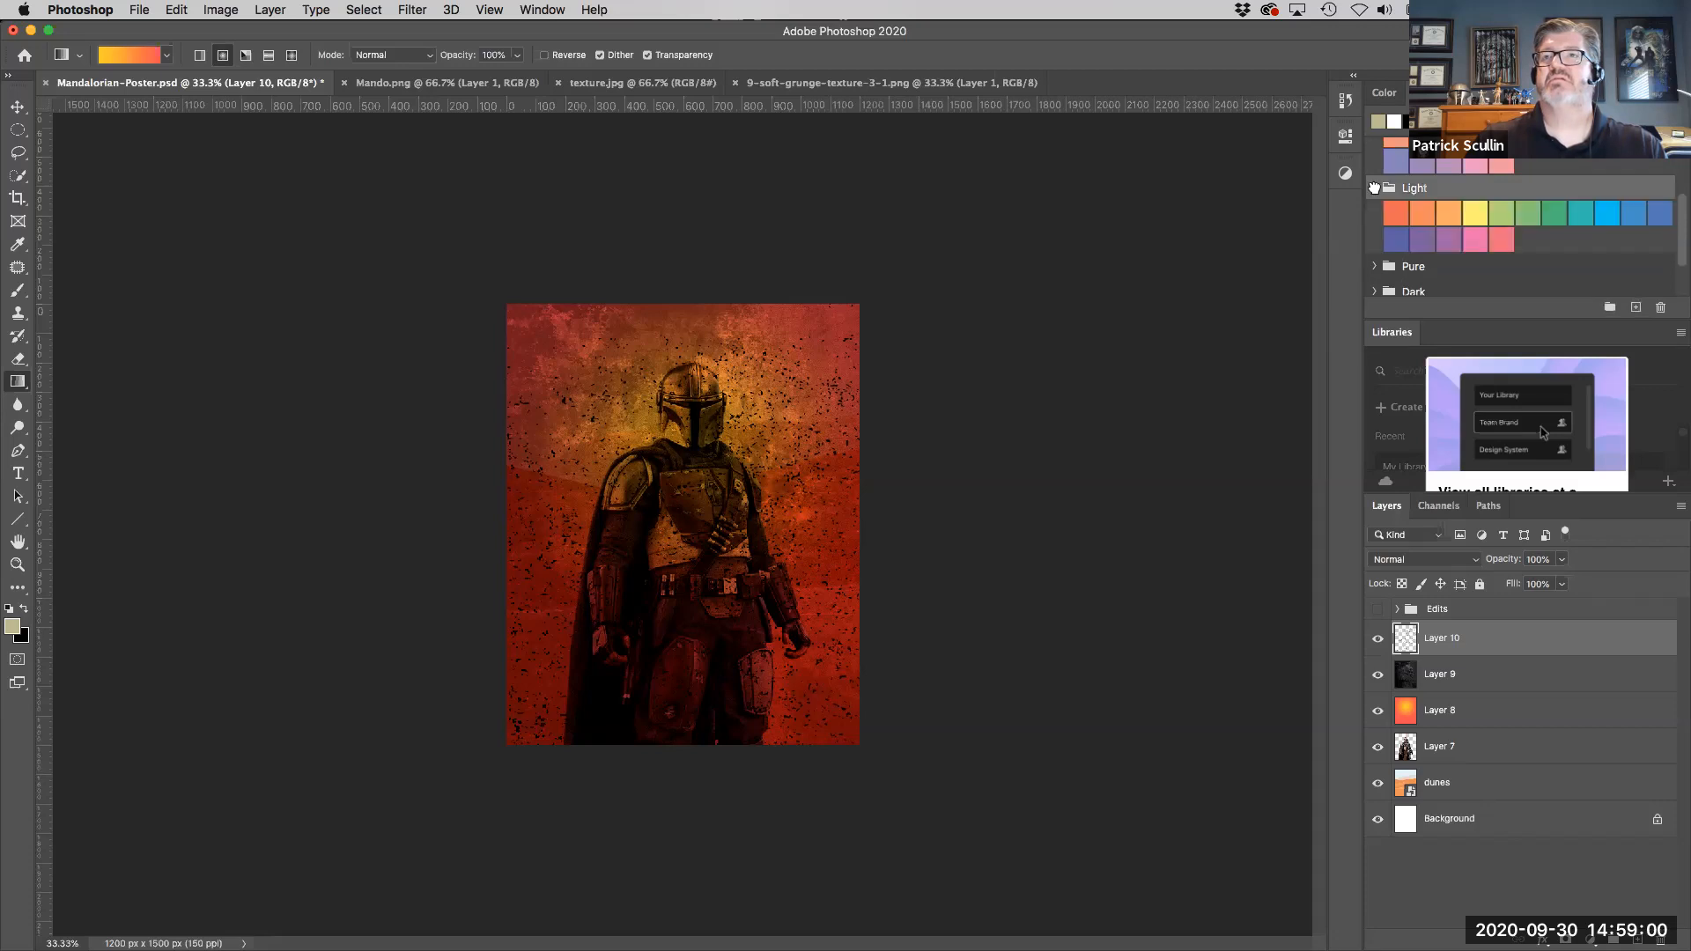
left_click(1374, 266)
scroll(1541, 240, "down", 3)
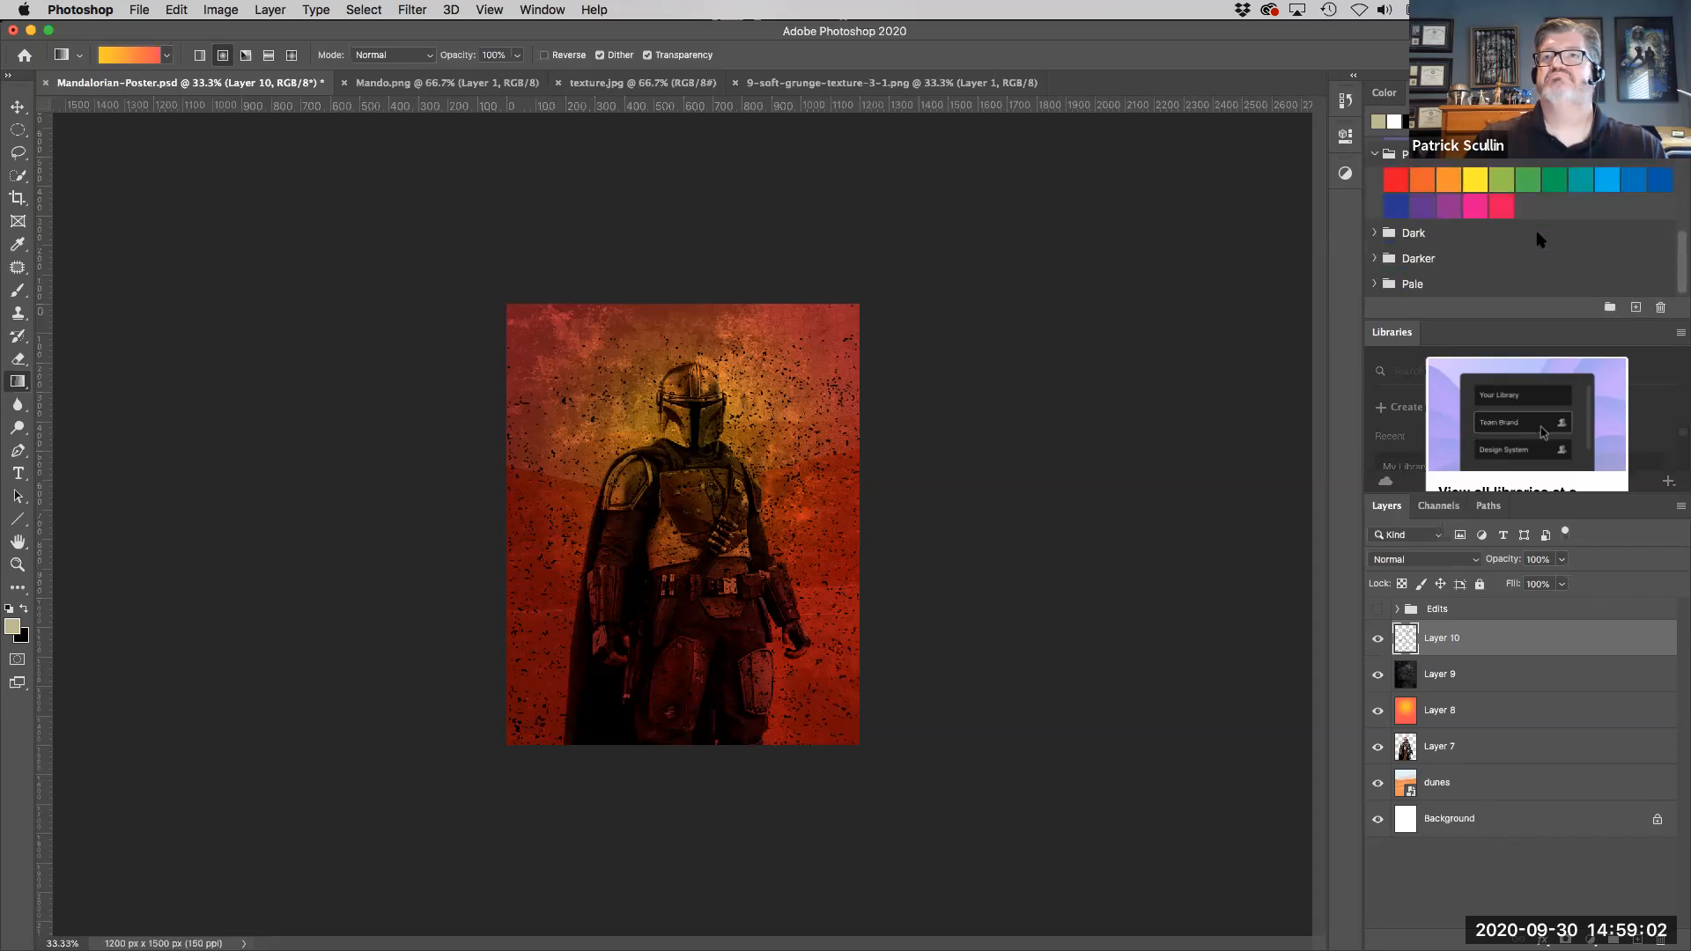
left_click(1373, 283)
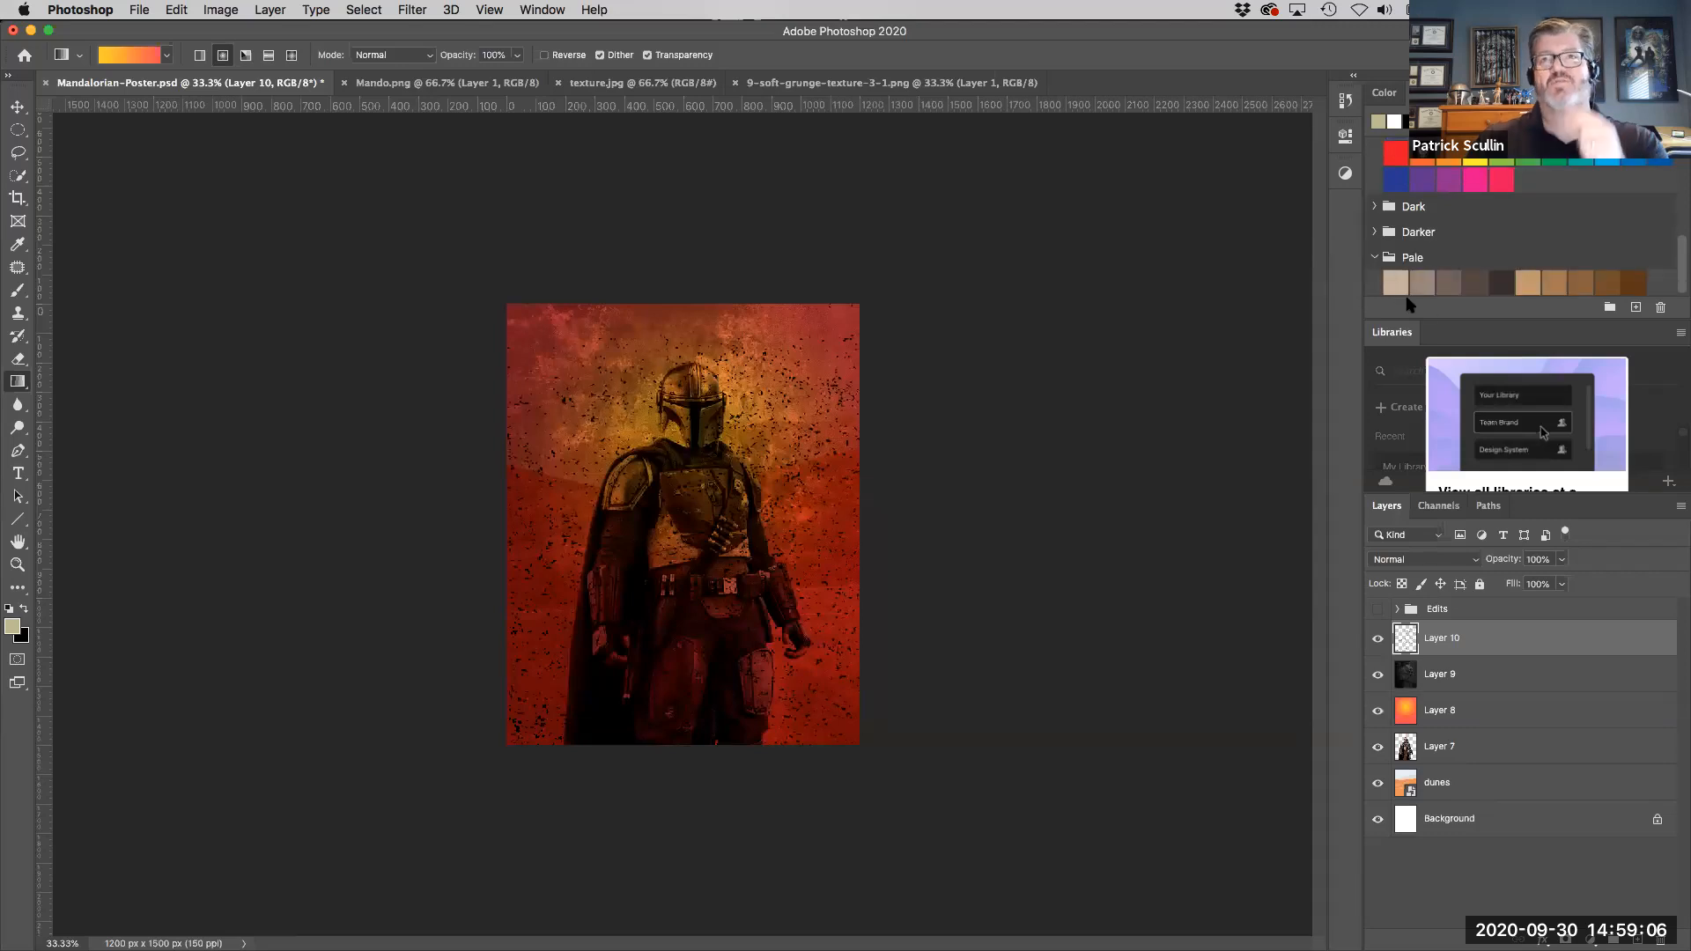
left_click(1527, 282)
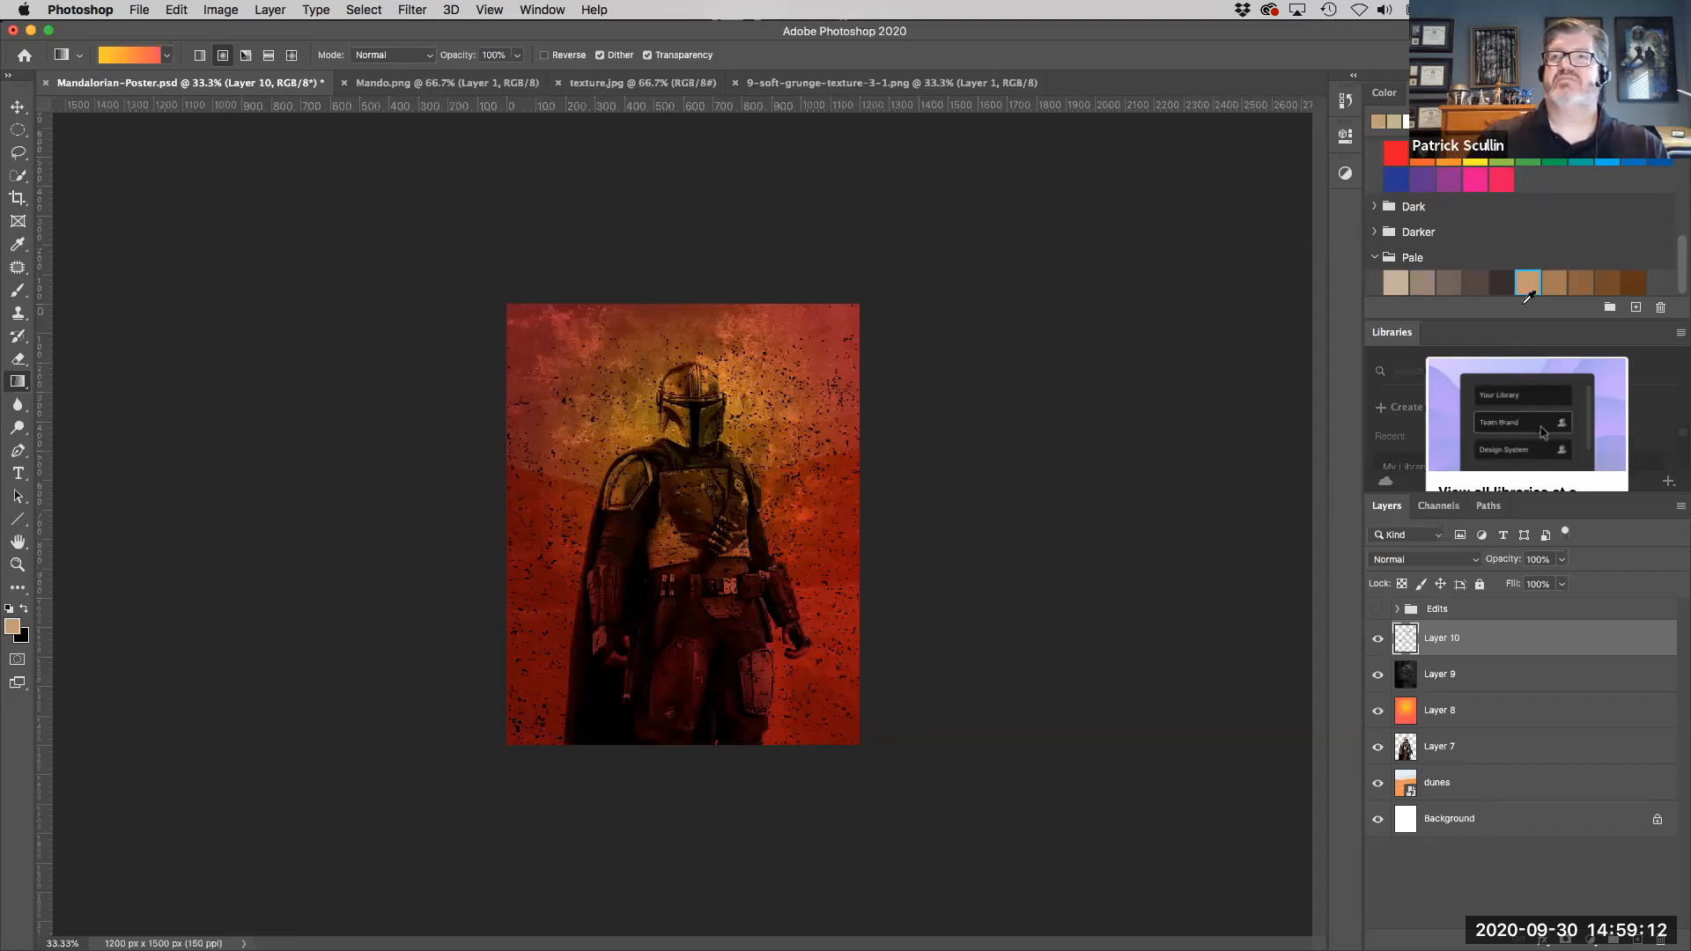
Step: Try applying the tan swatch to the canvas as a colour fill, undo it and reselect the speckle layer
left_click_drag(1534, 280, 871, 441)
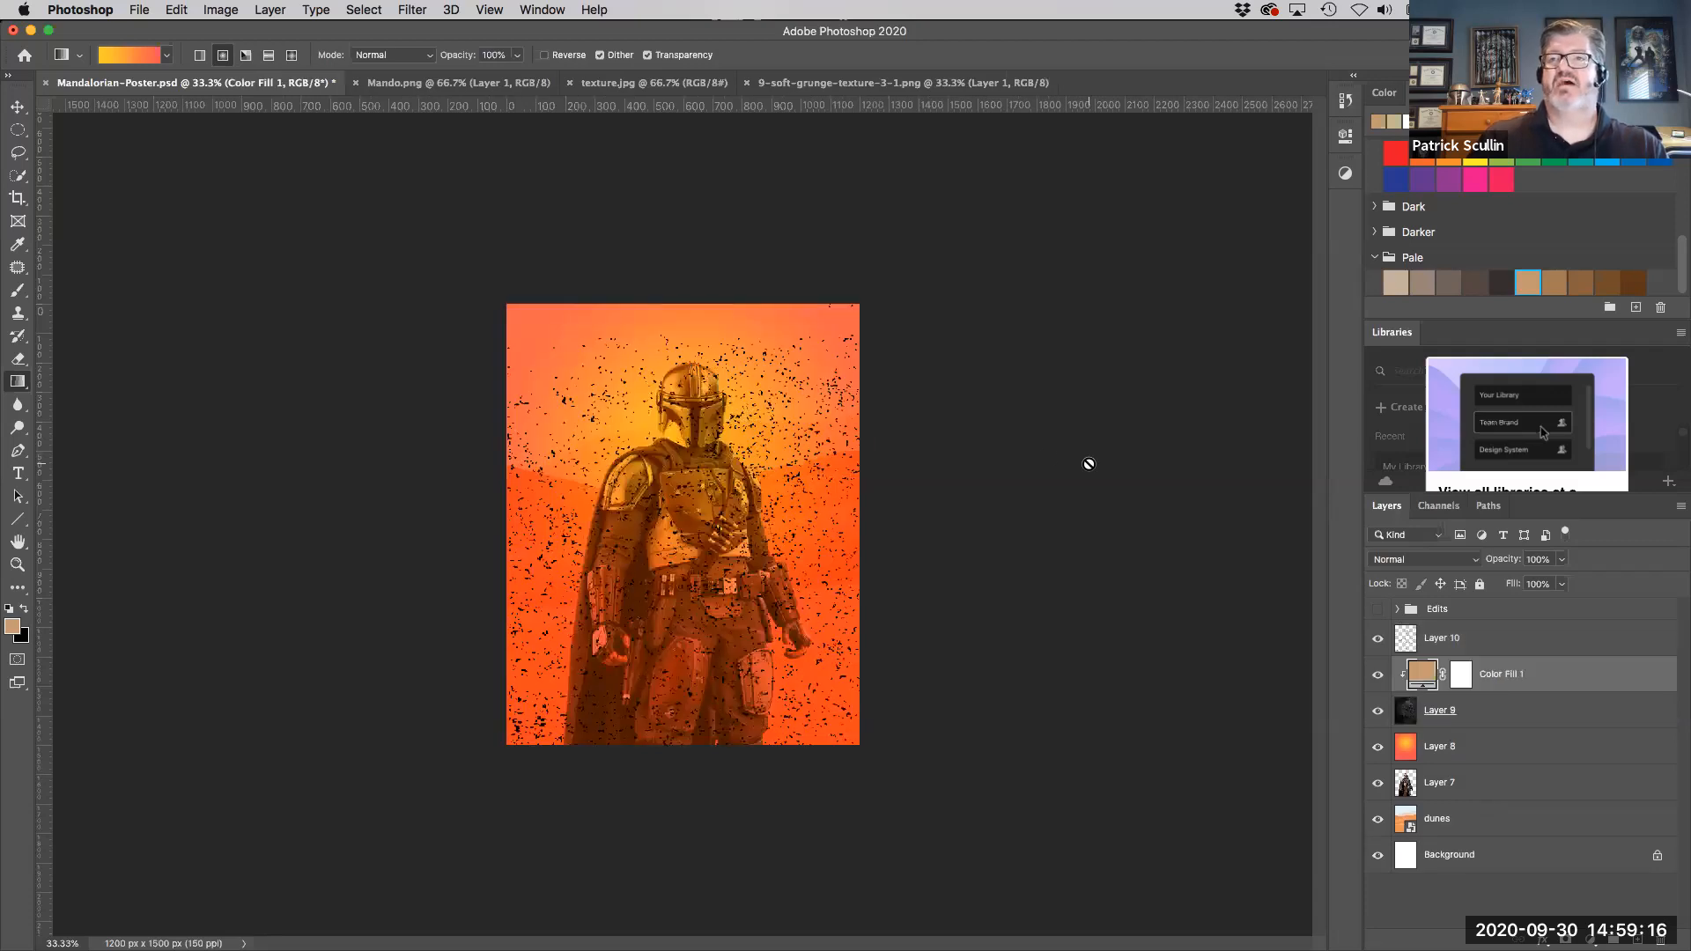
key("super+z")
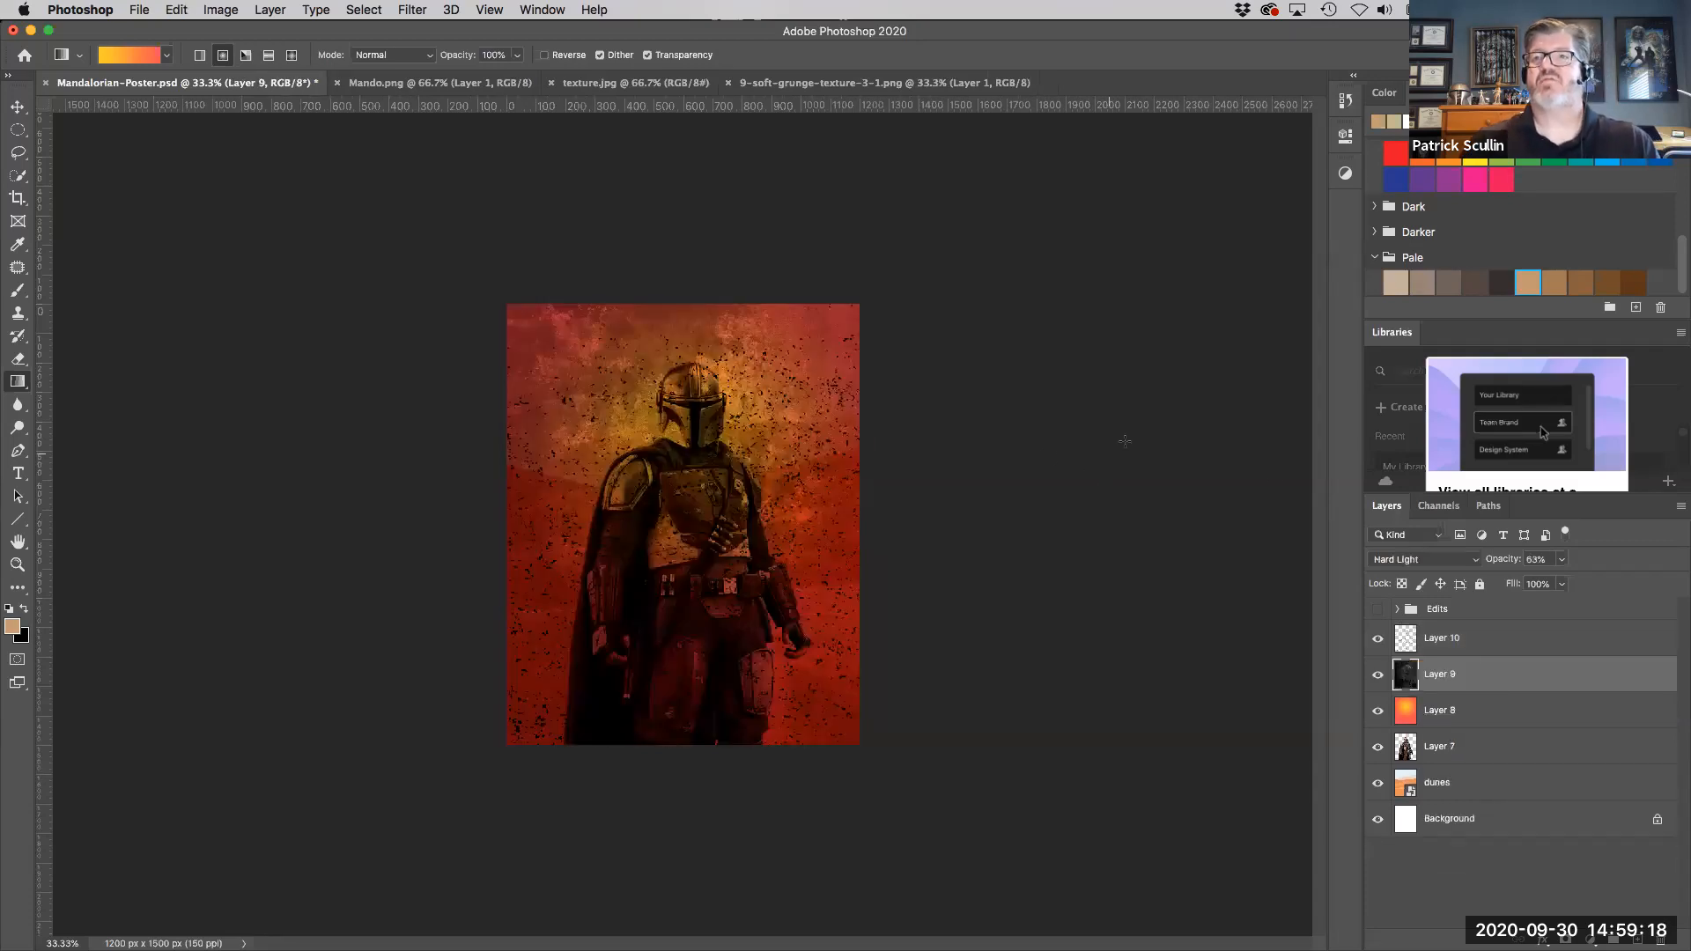
left_click(1523, 641)
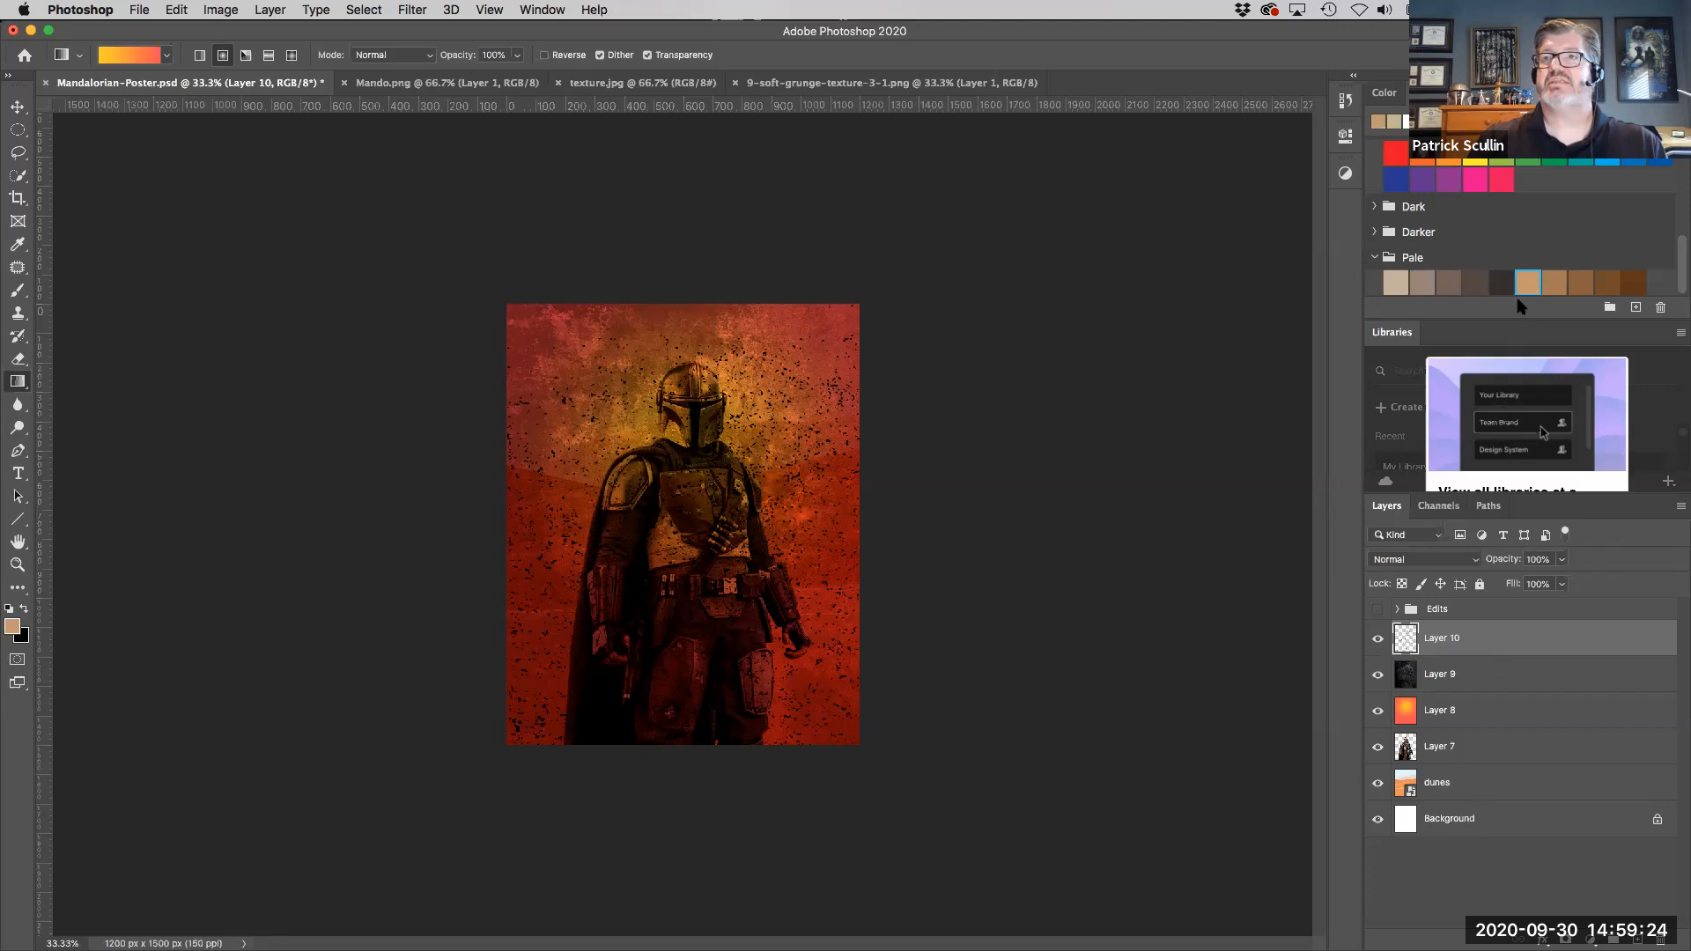
Step: Add a tan colour fill layer from the swatch, place it directly above the speckle layer and clip it to that layer
left_click_drag(1474, 283, 745, 492)
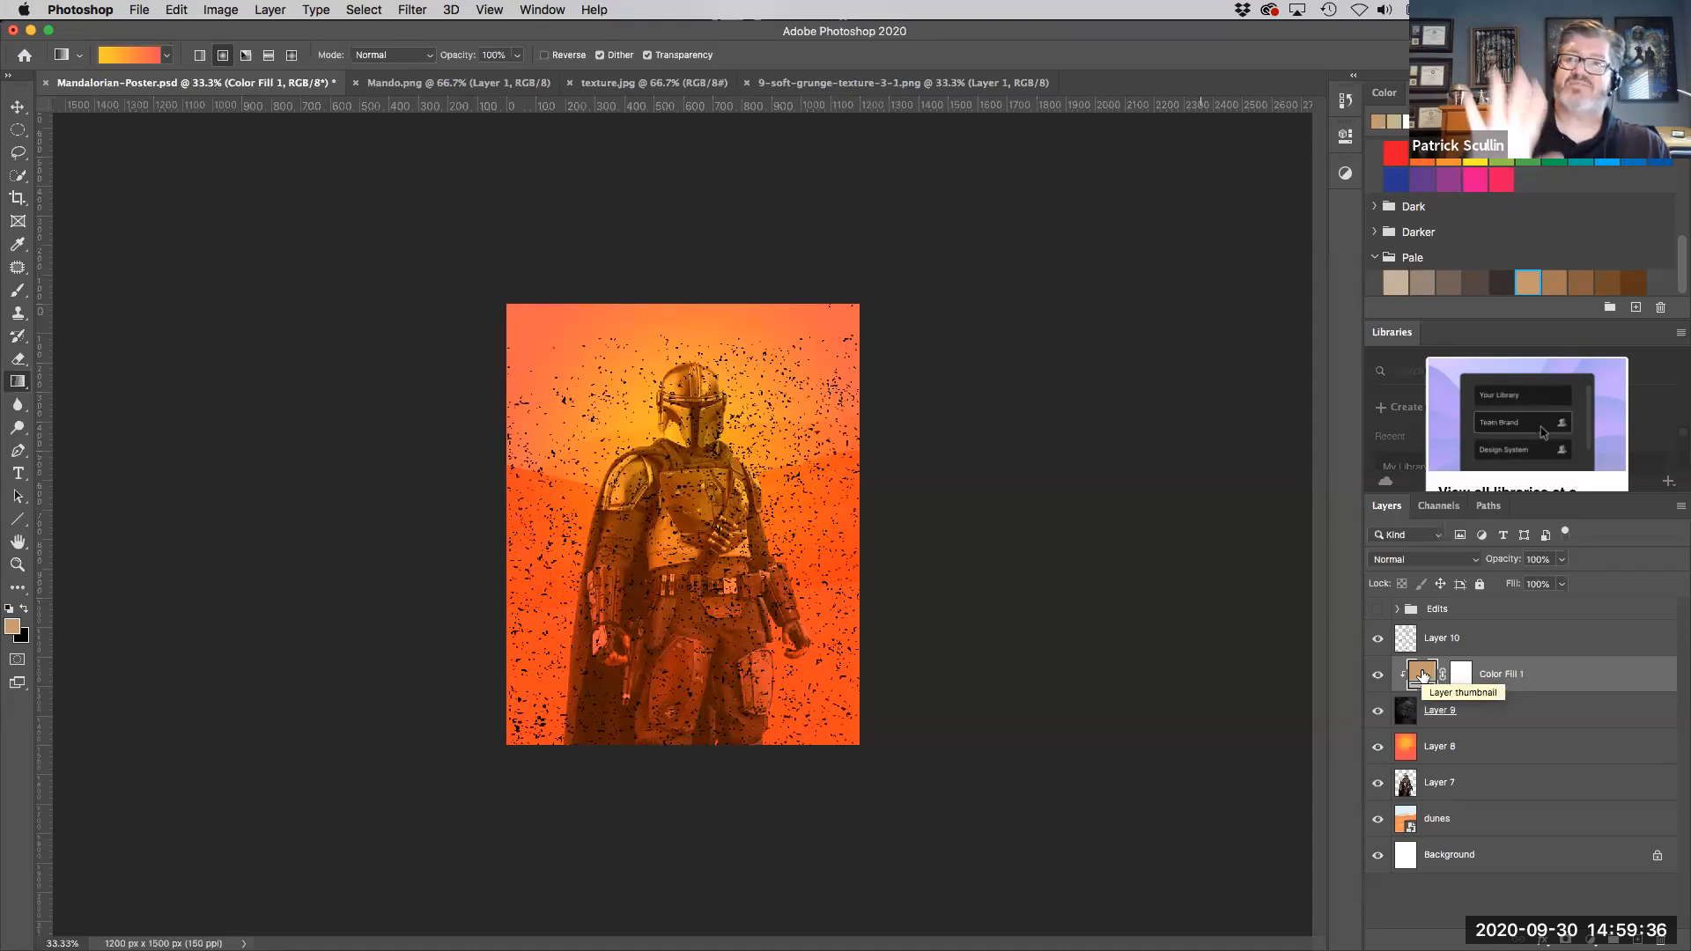
left_click_drag(1423, 676, 1409, 620)
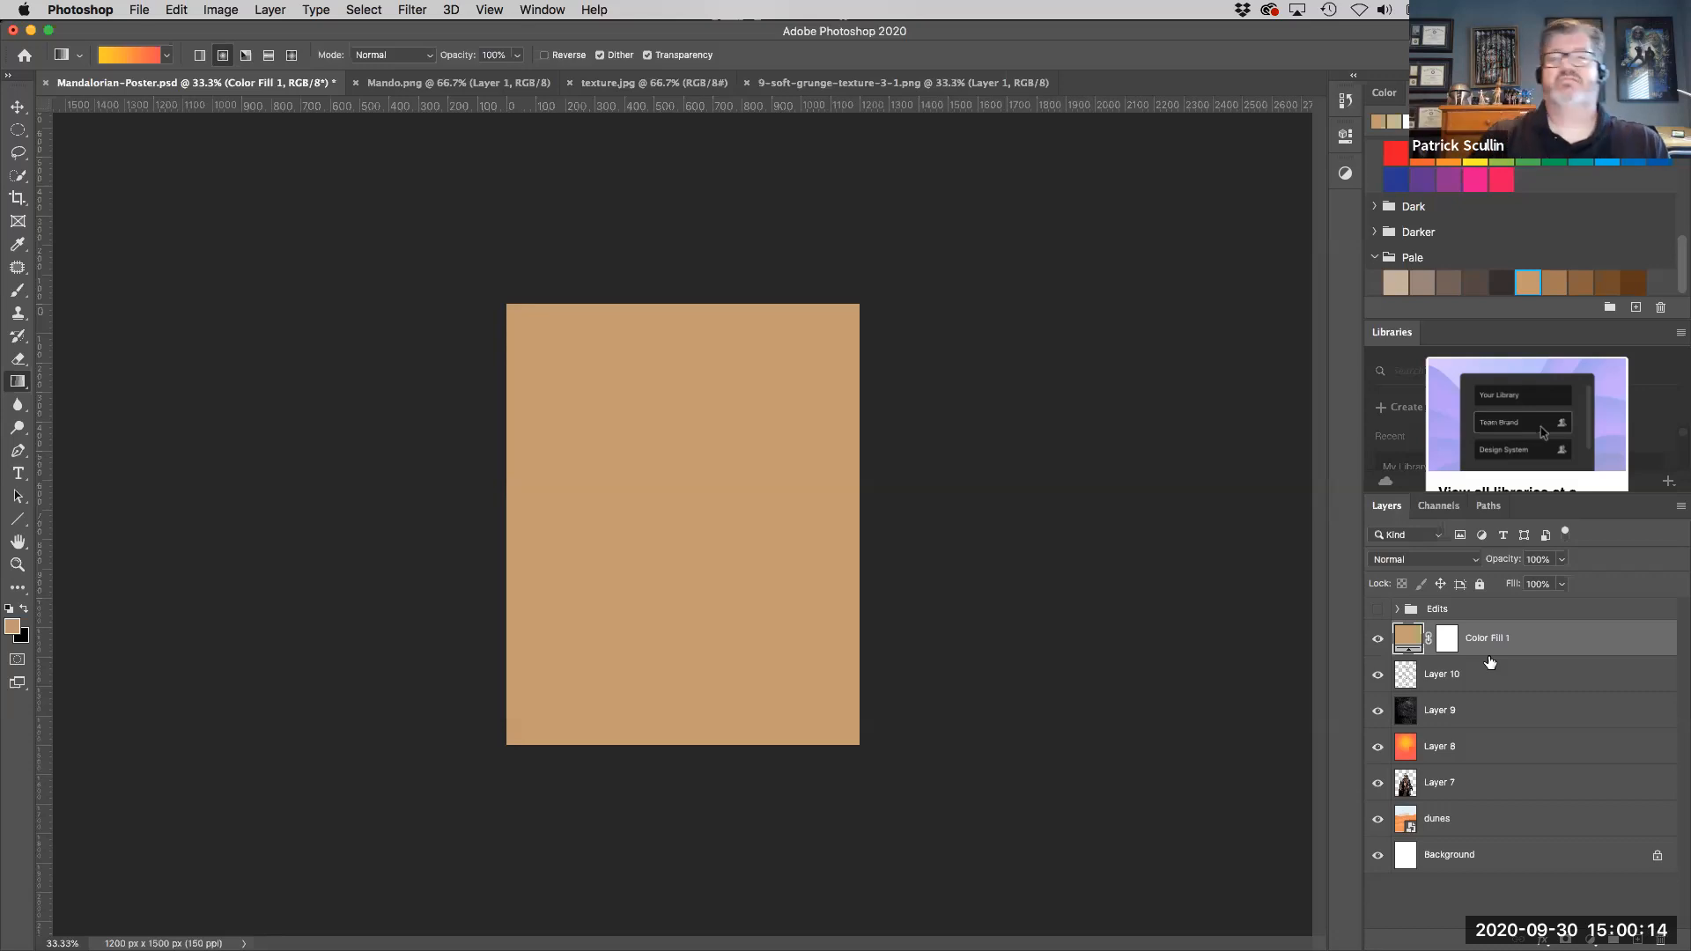
left_click(1490, 655, "alt")
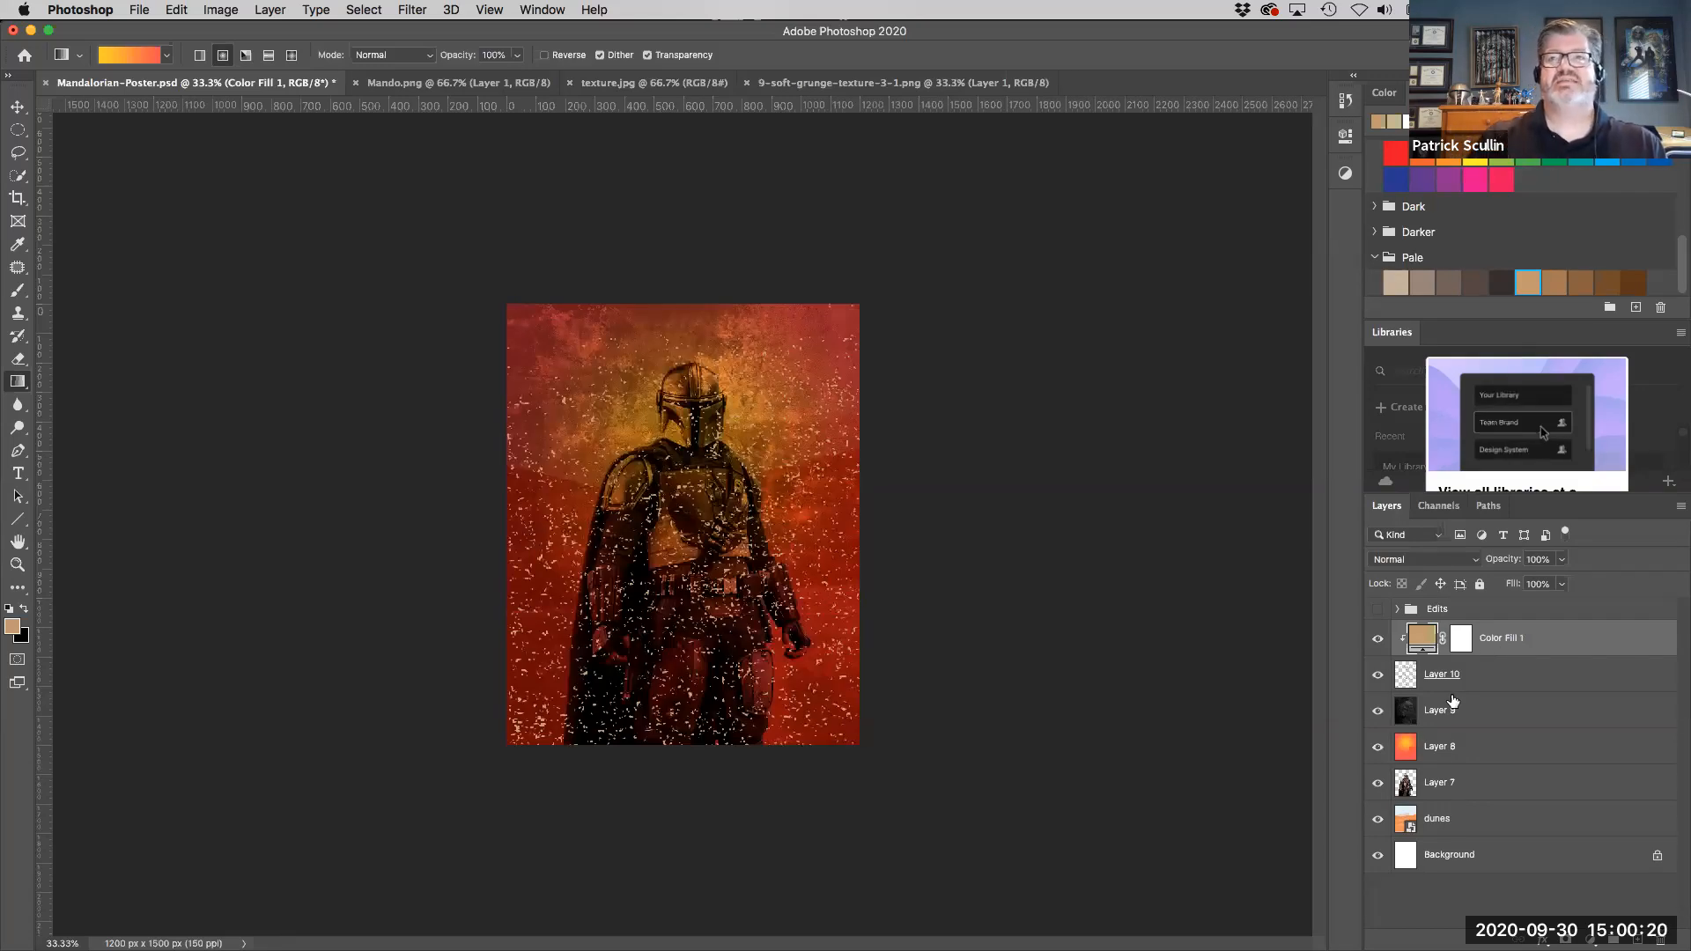
Step: Set the clipped tan colour fill layer's opacity to 32%
left_click(1561, 559)
left_click_drag(1558, 581, 1518, 584)
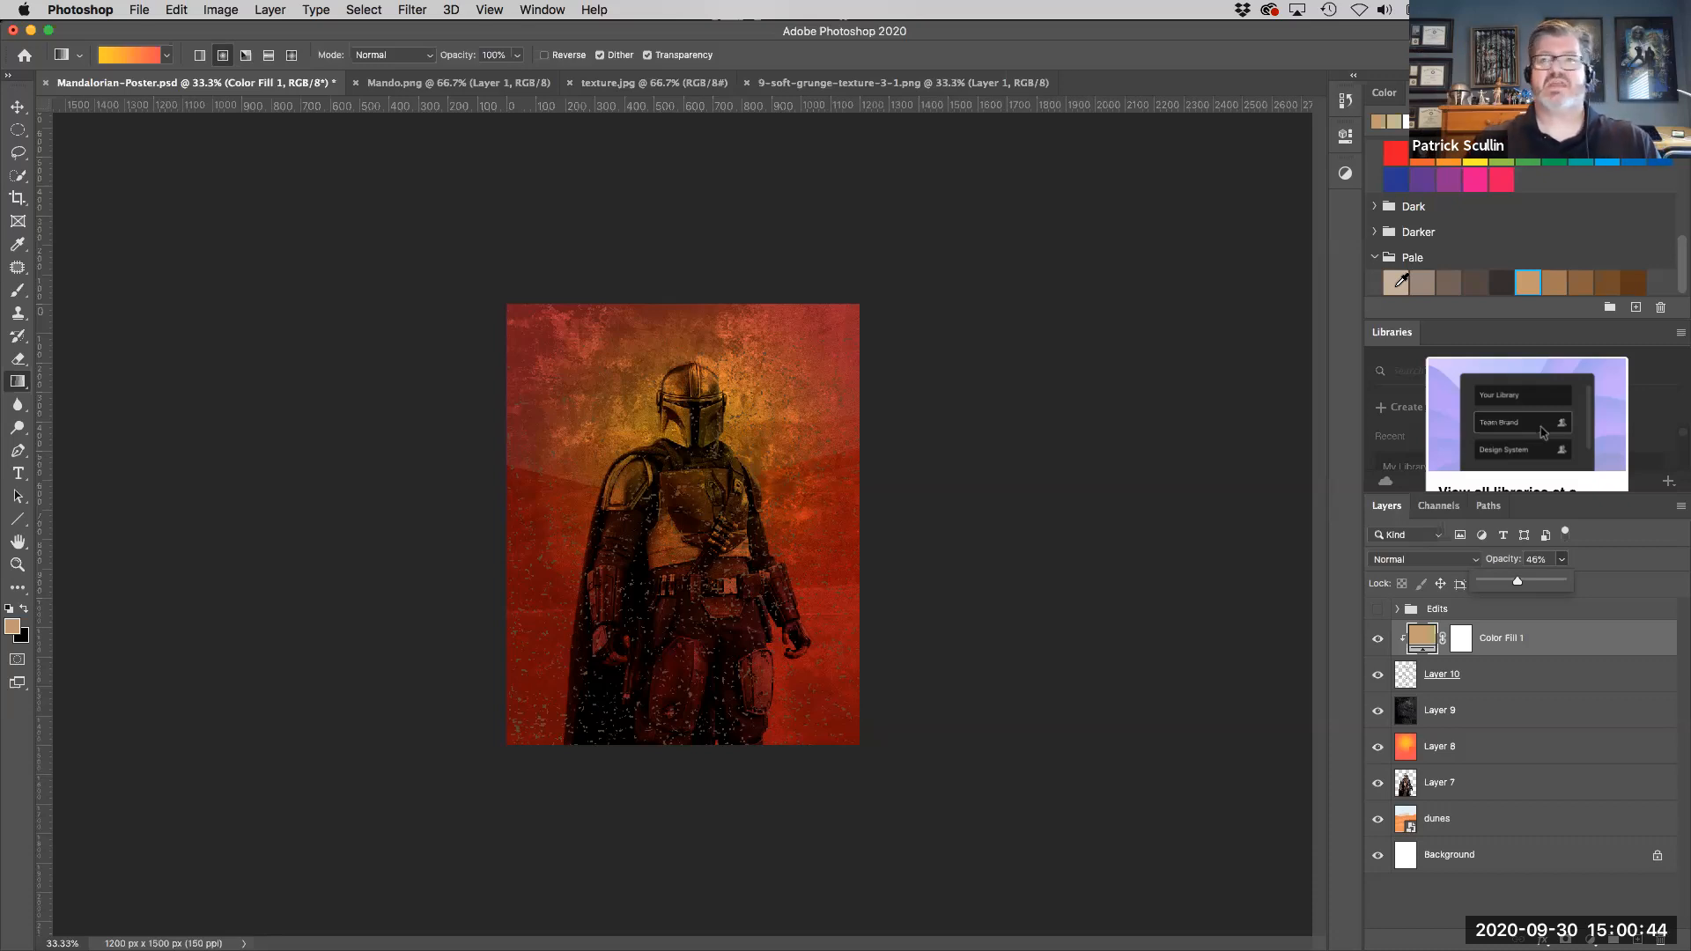
left_click_drag(1516, 583, 1506, 583)
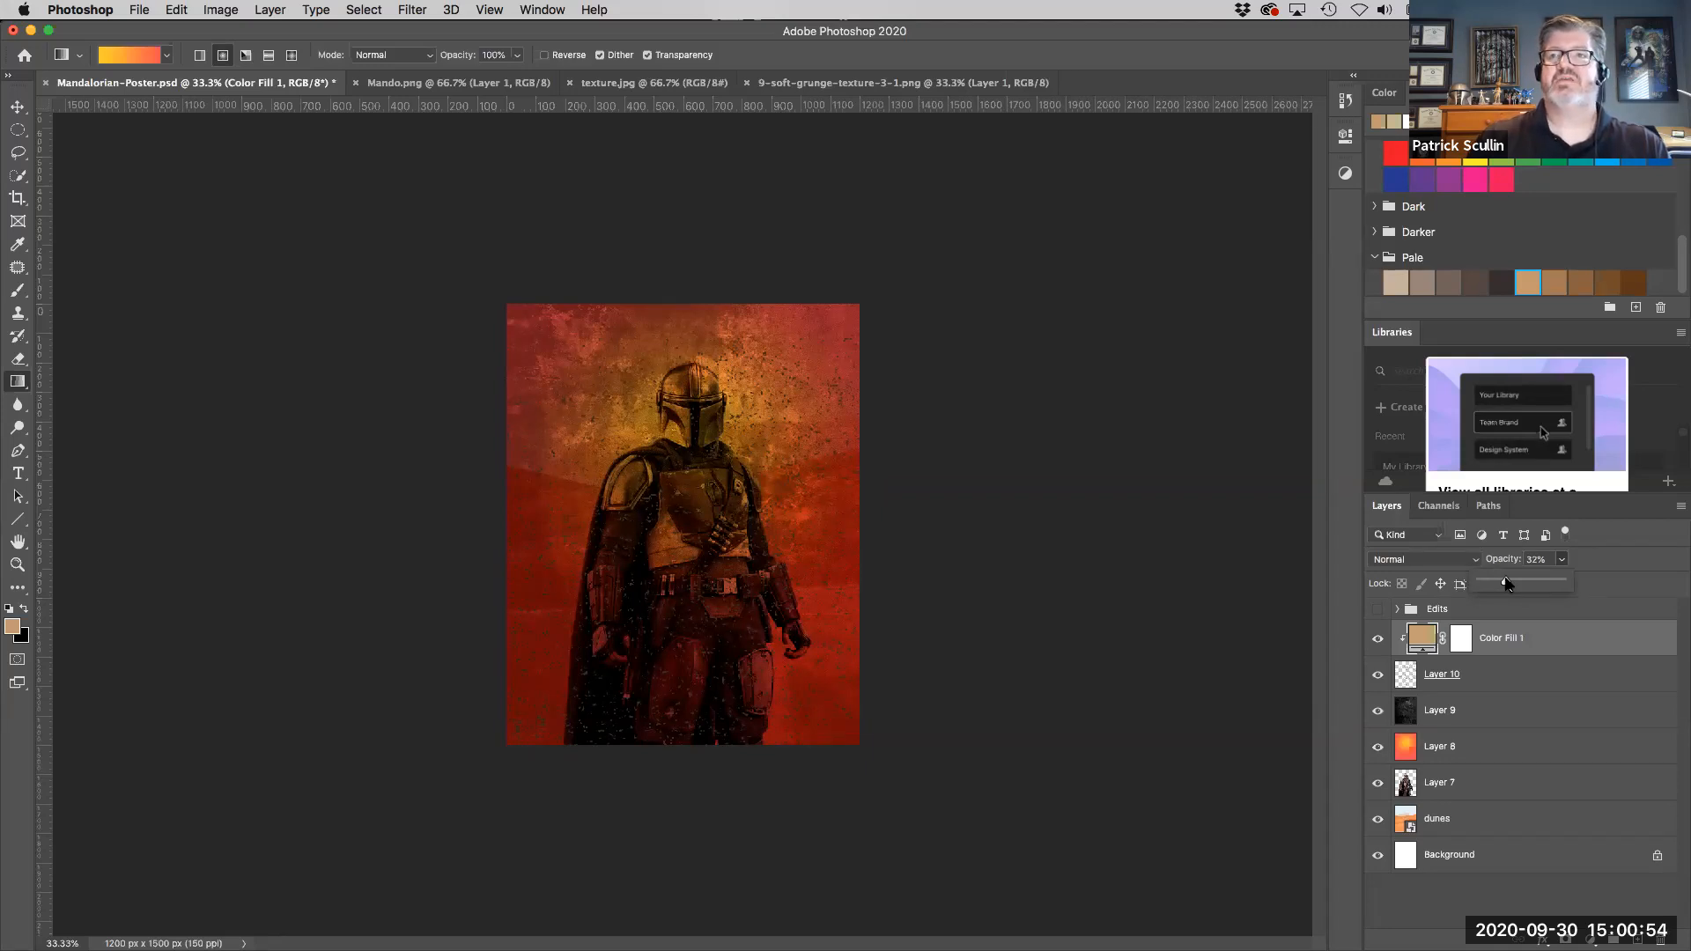
left_click(1579, 643)
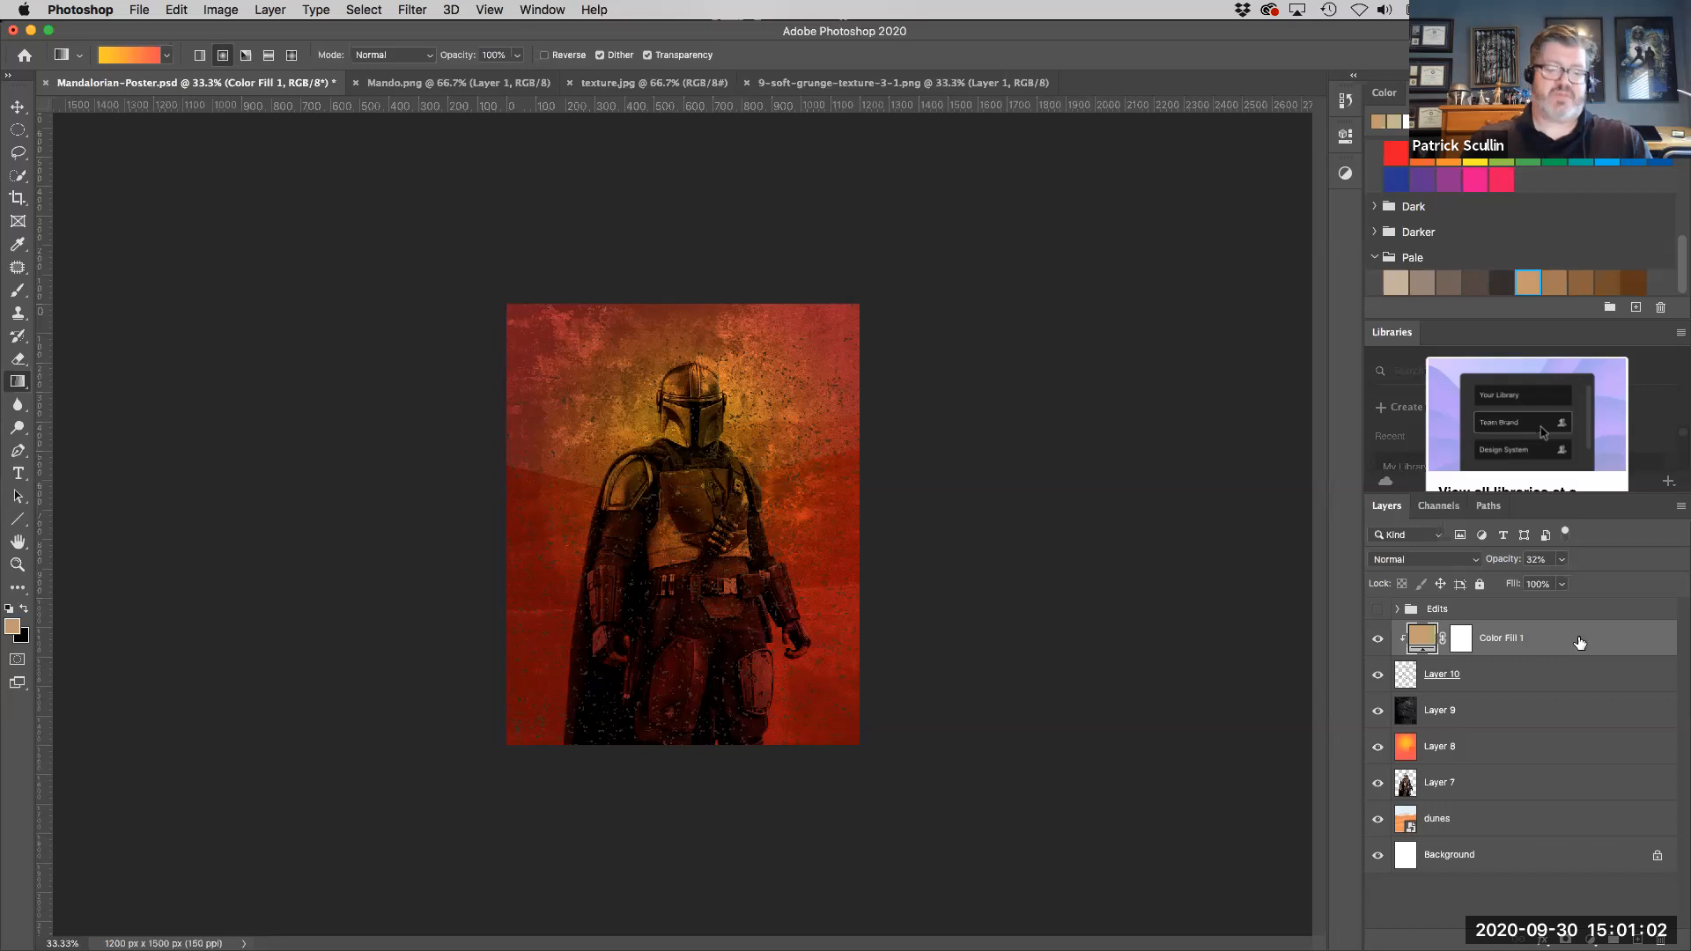
Step: Set the speckle texture layer's opacity to 62%
key("super+plus")
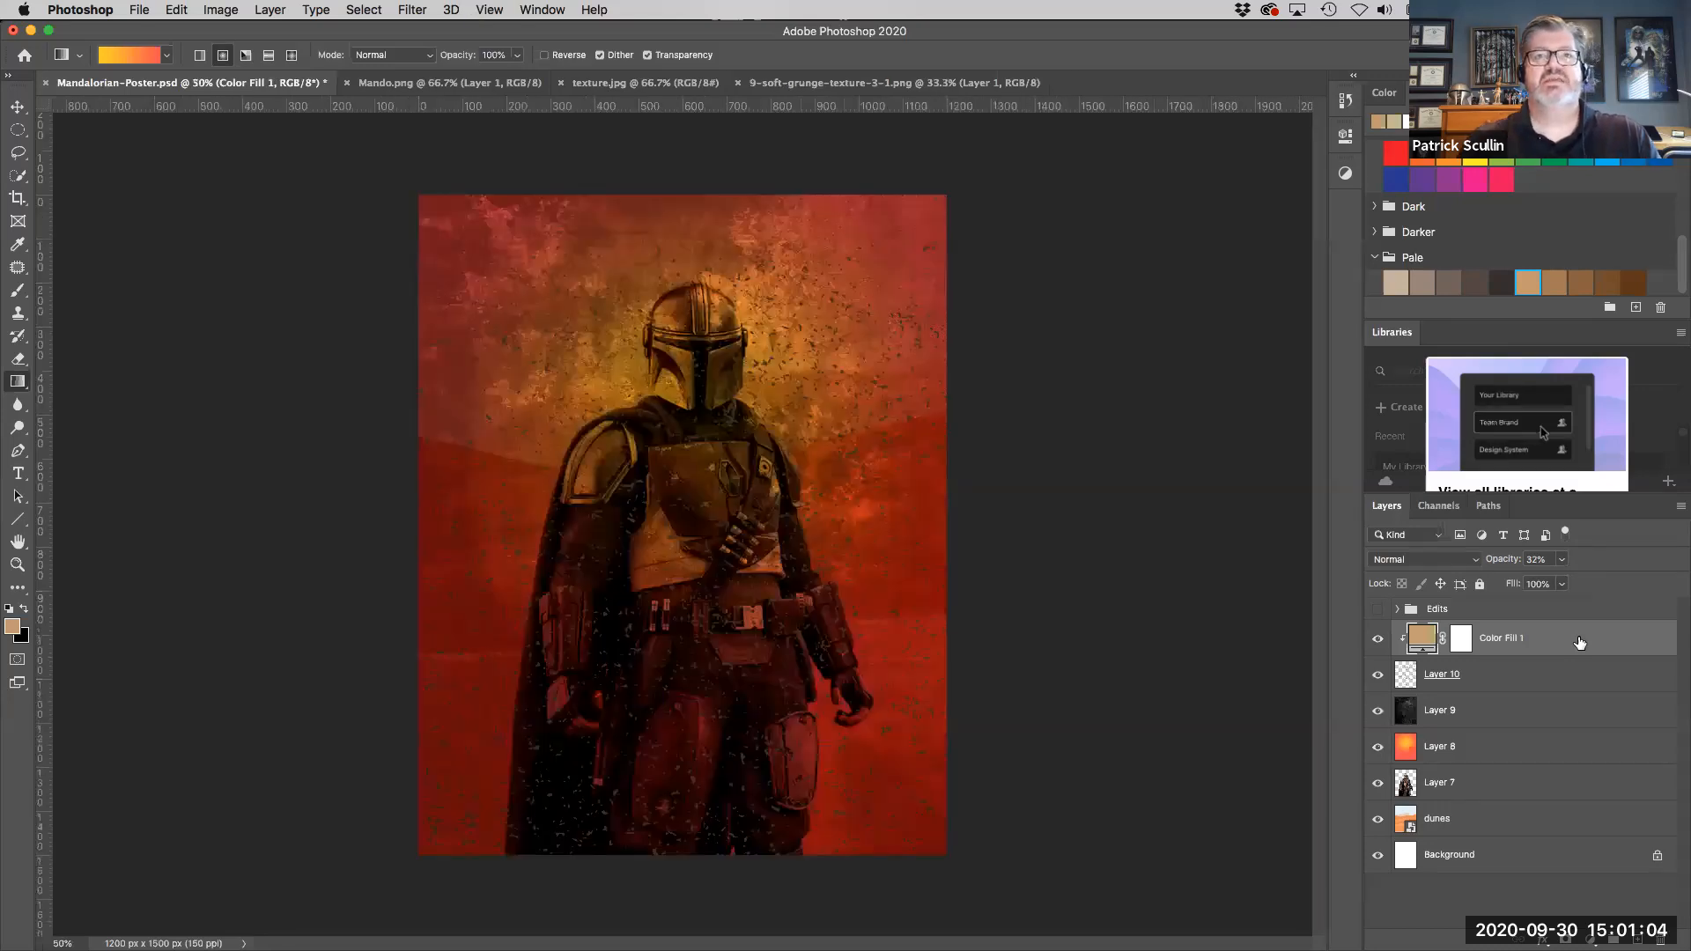
left_click(1550, 674)
left_click(1561, 560)
left_click_drag(1561, 581, 1530, 583)
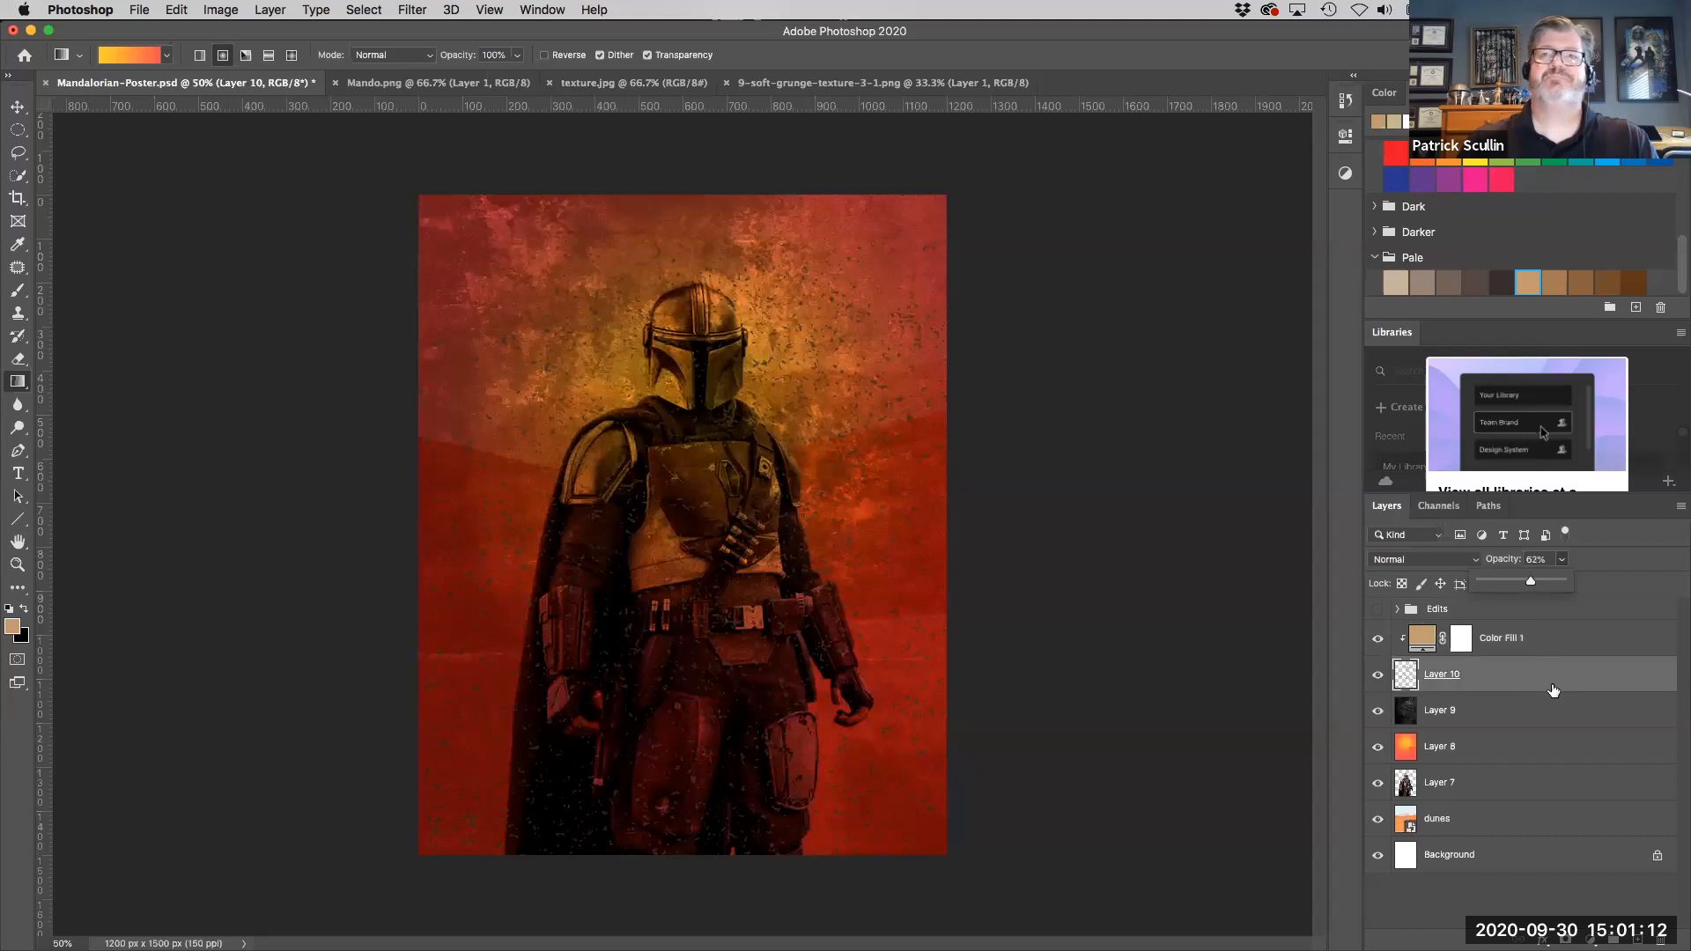
Step: Duplicate the Mandalorian figure layer and place the copy directly above the clipped colour fill layer
left_click(1543, 786)
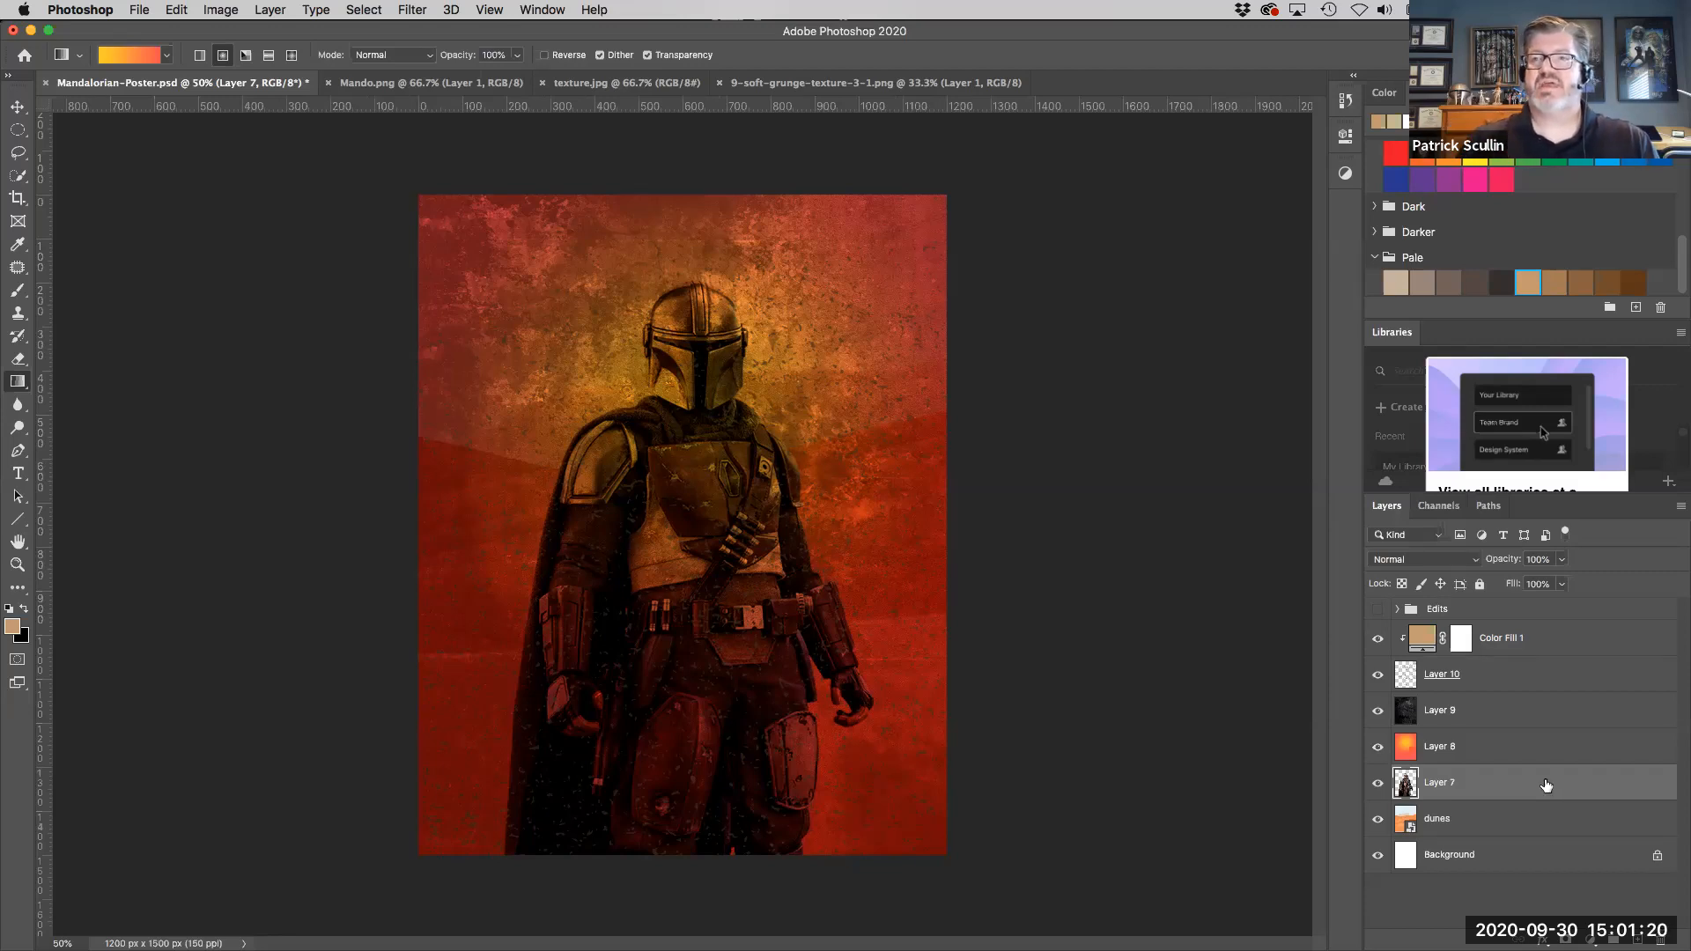
left_click_drag(1521, 785, 1636, 938)
left_click_drag(1534, 788, 1534, 628)
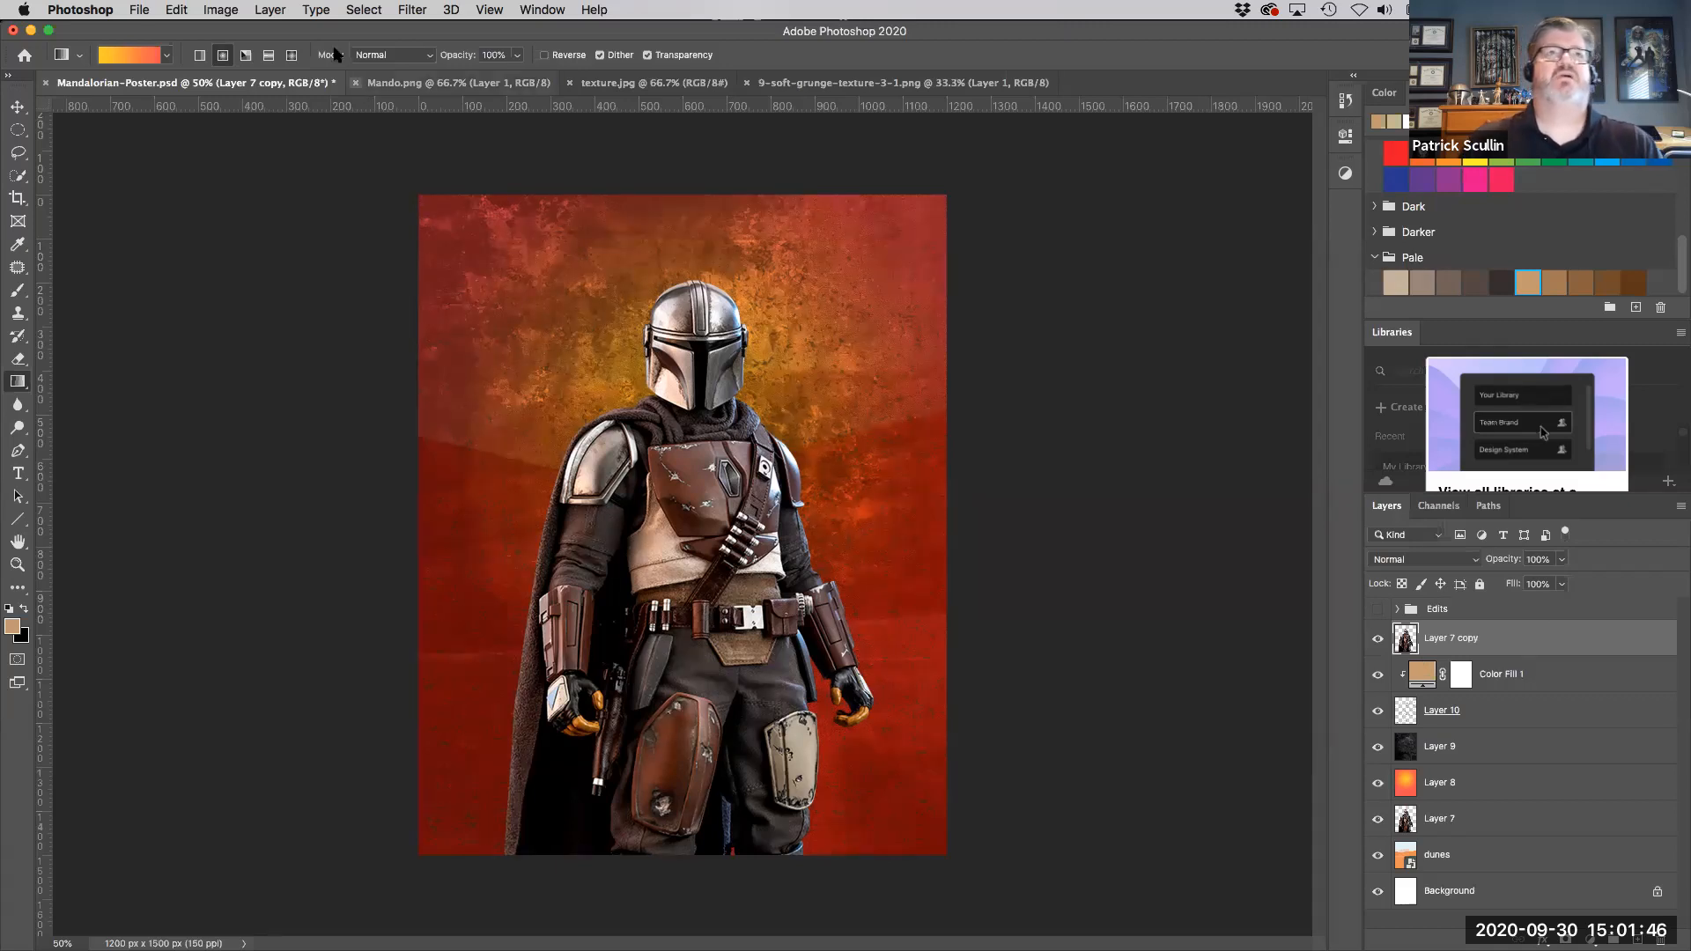
Step: Add a Hide All layer mask to the duplicated figure layer
left_click(268, 11)
mouse_move(326, 298)
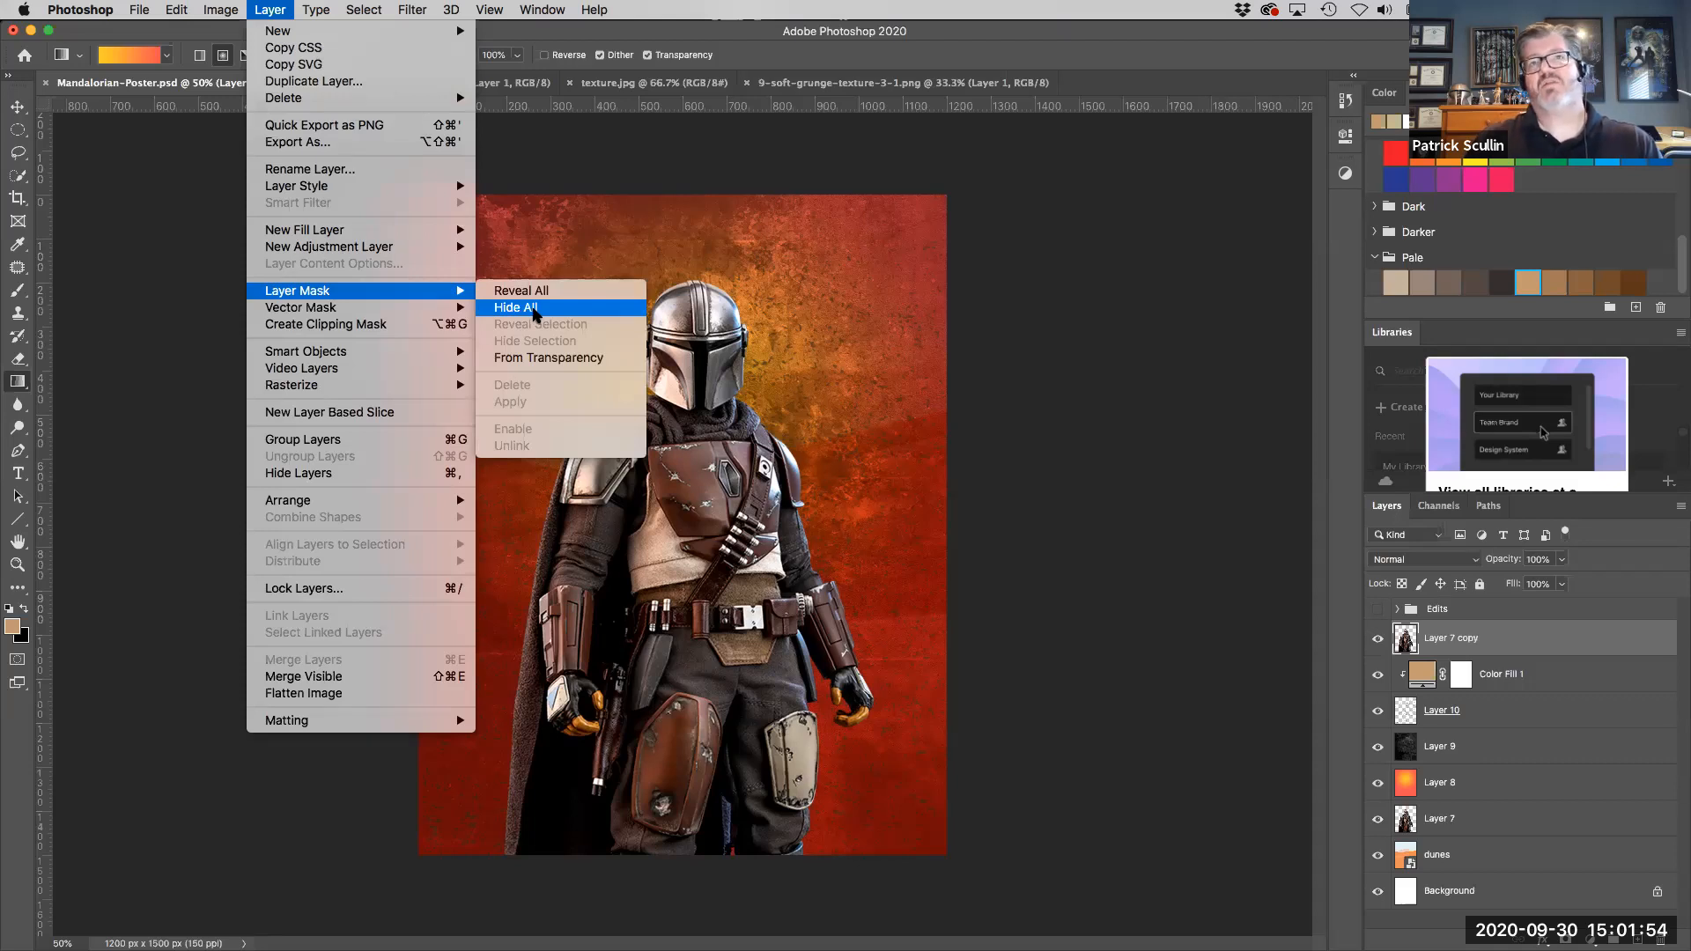
left_click(534, 309)
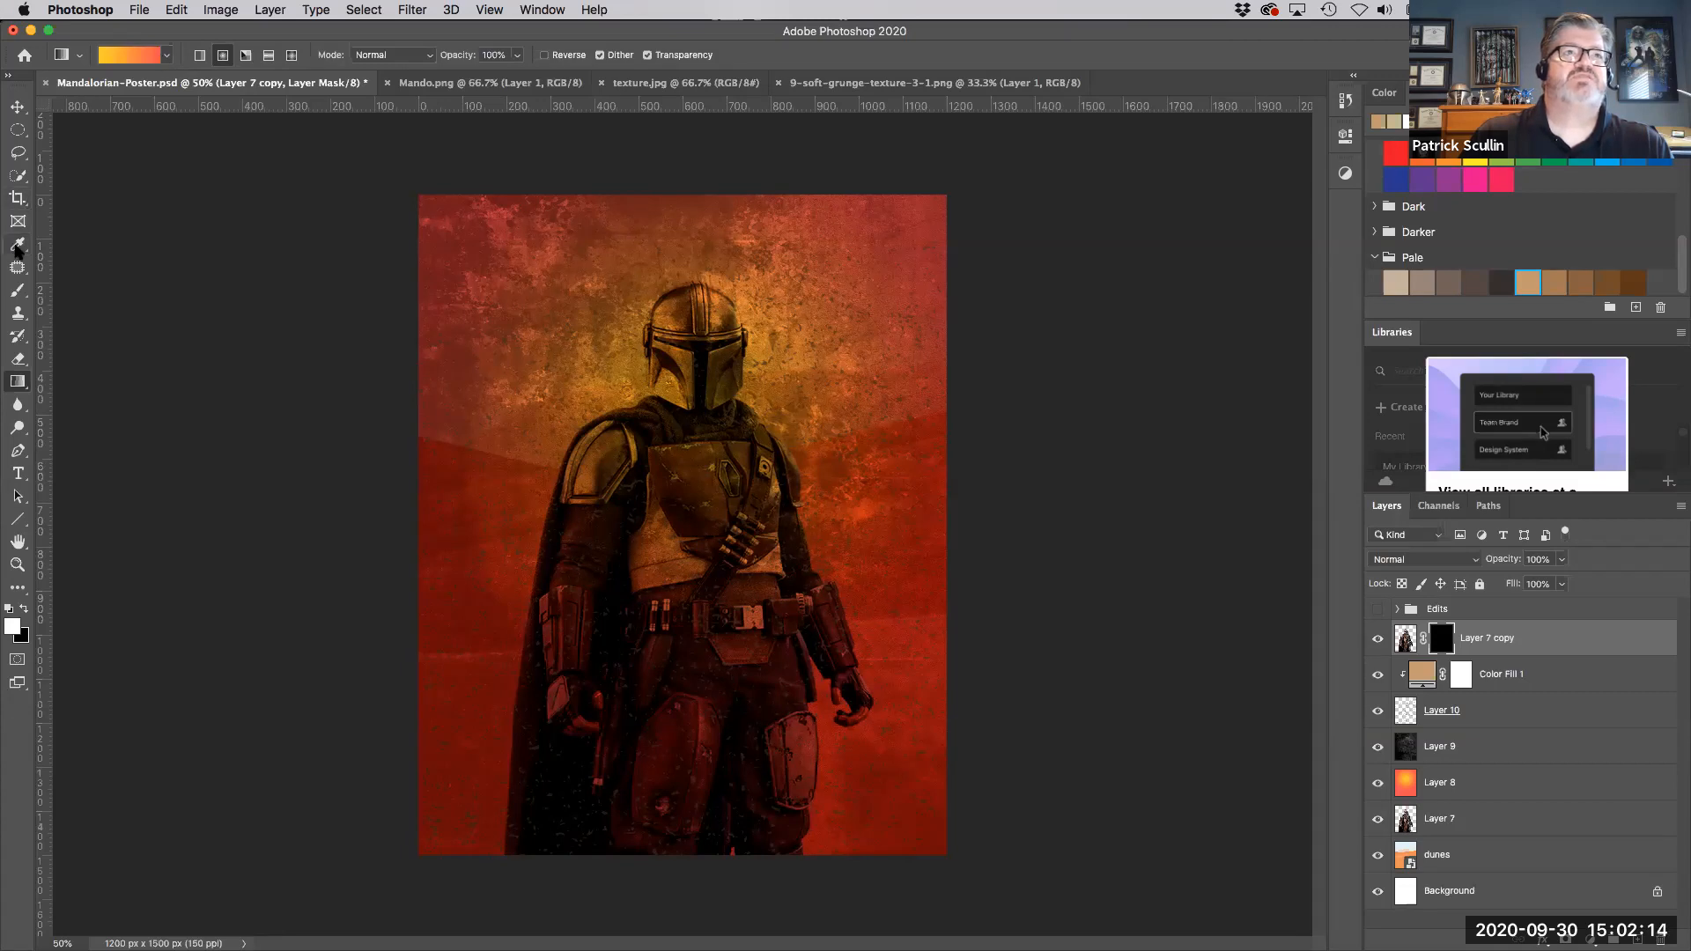
Step: Switch to the Brush tool and choose the Kyle's Paintbox - Wet Blender 50 preset from the Wet Media Brushes
left_click(18, 293)
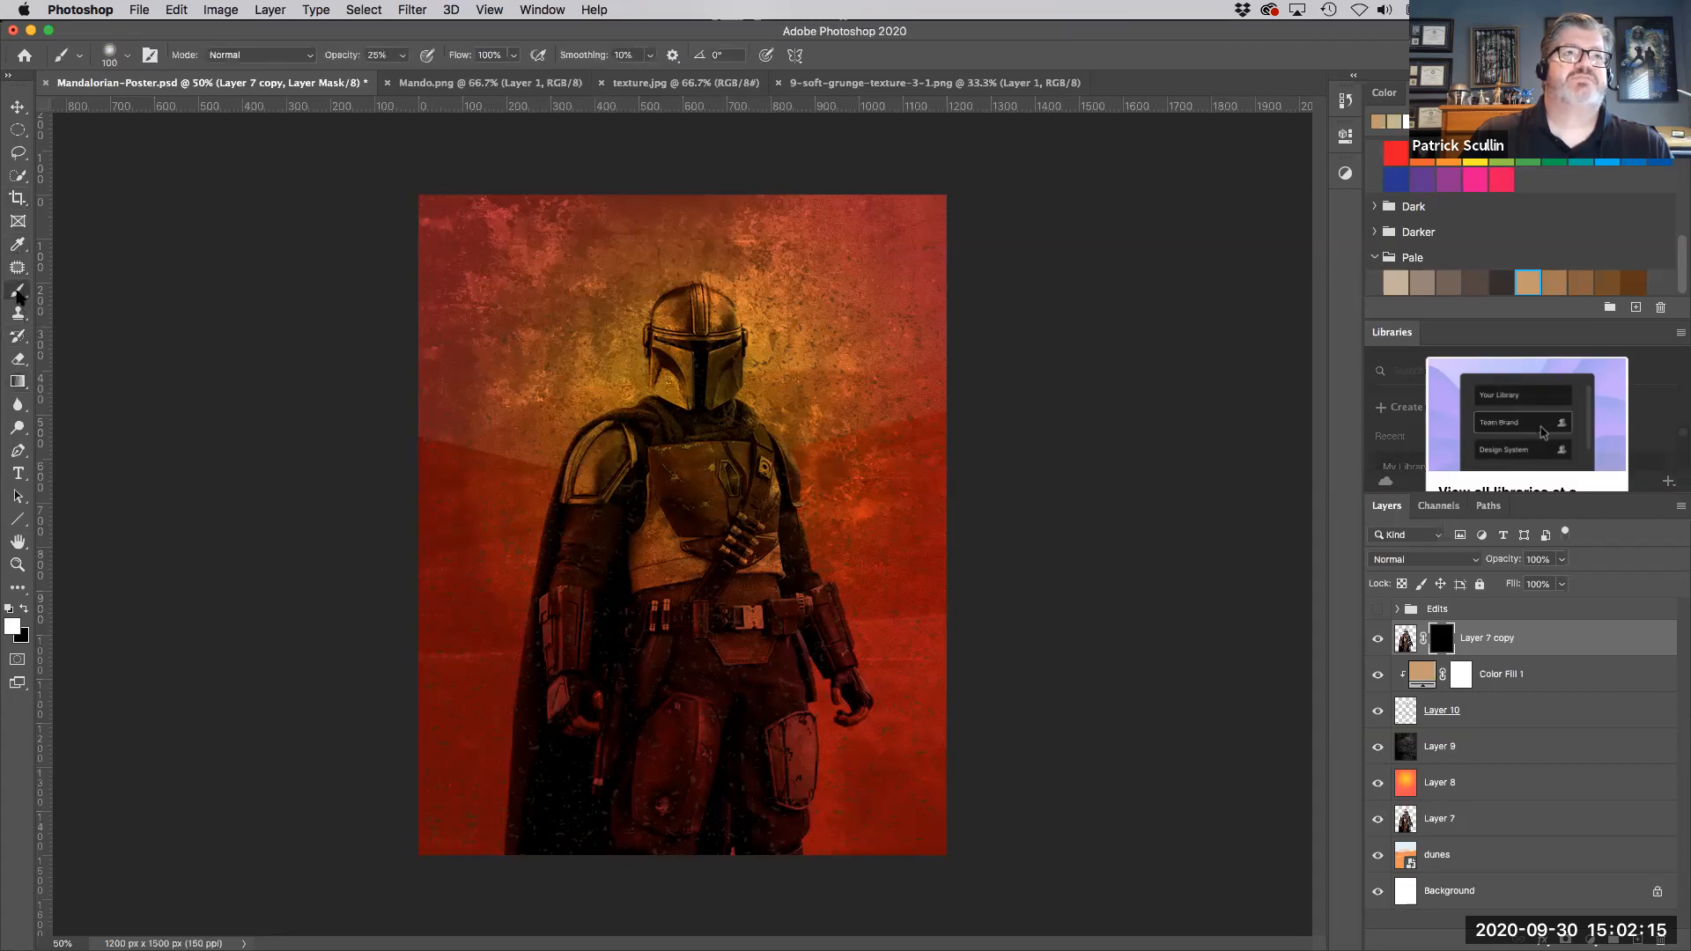
left_click(126, 57)
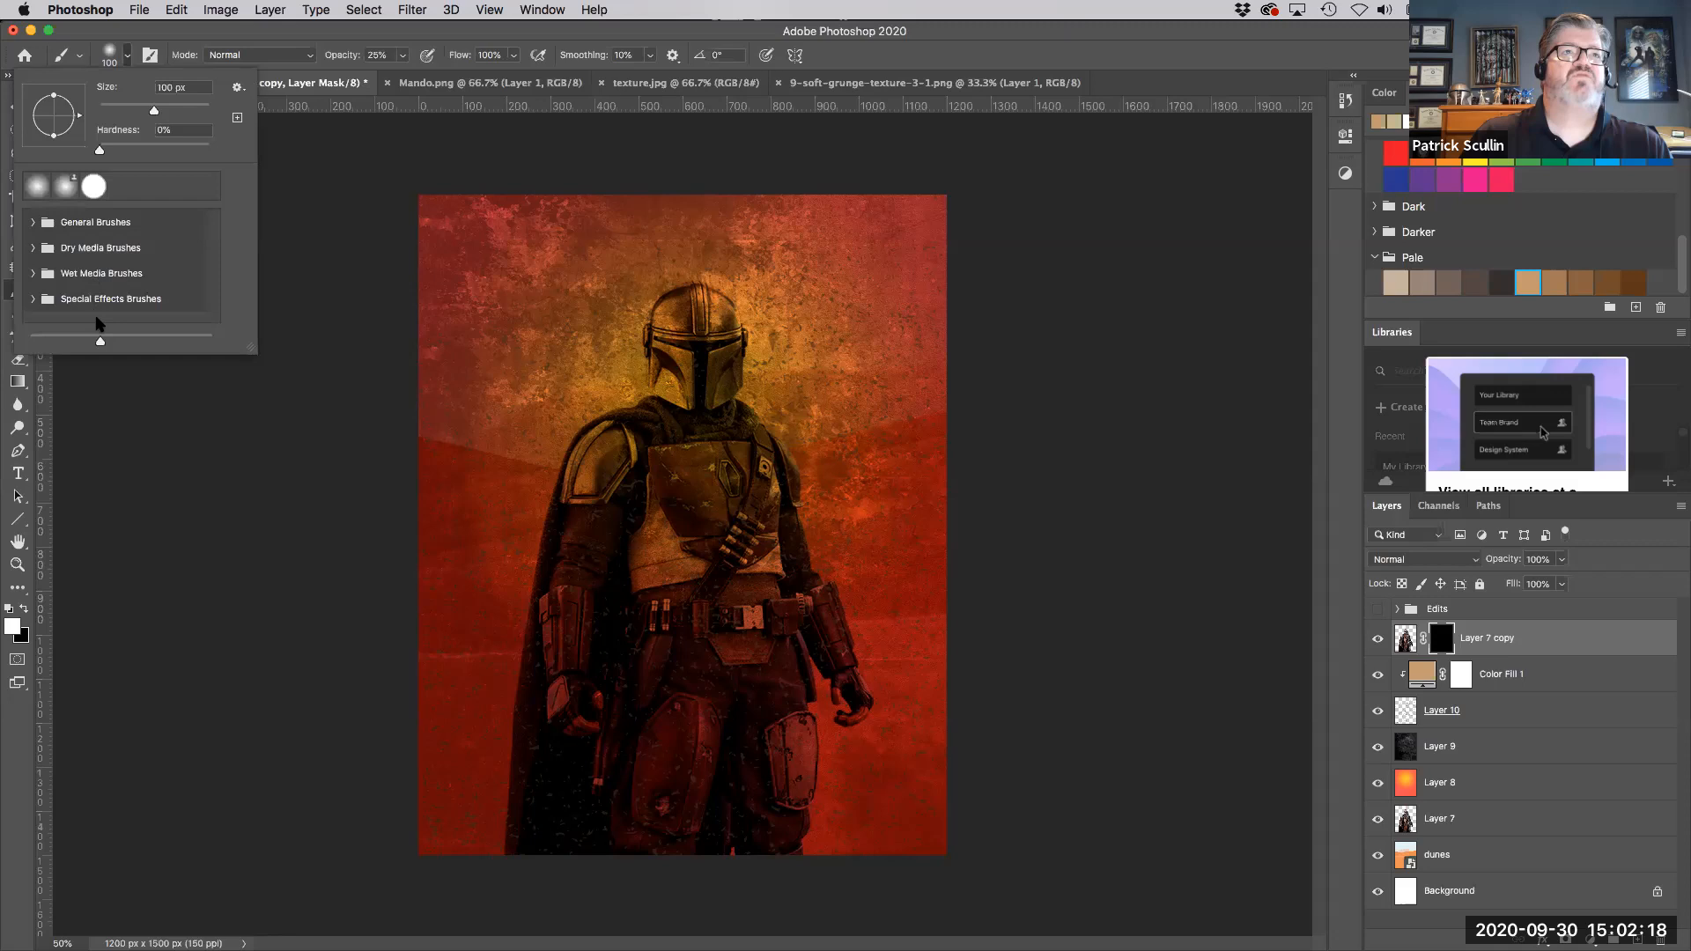
mouse_move(248, 352)
left_mouse_down()
mouse_move(234, 461)
mouse_move(250, 503)
left_mouse_up()
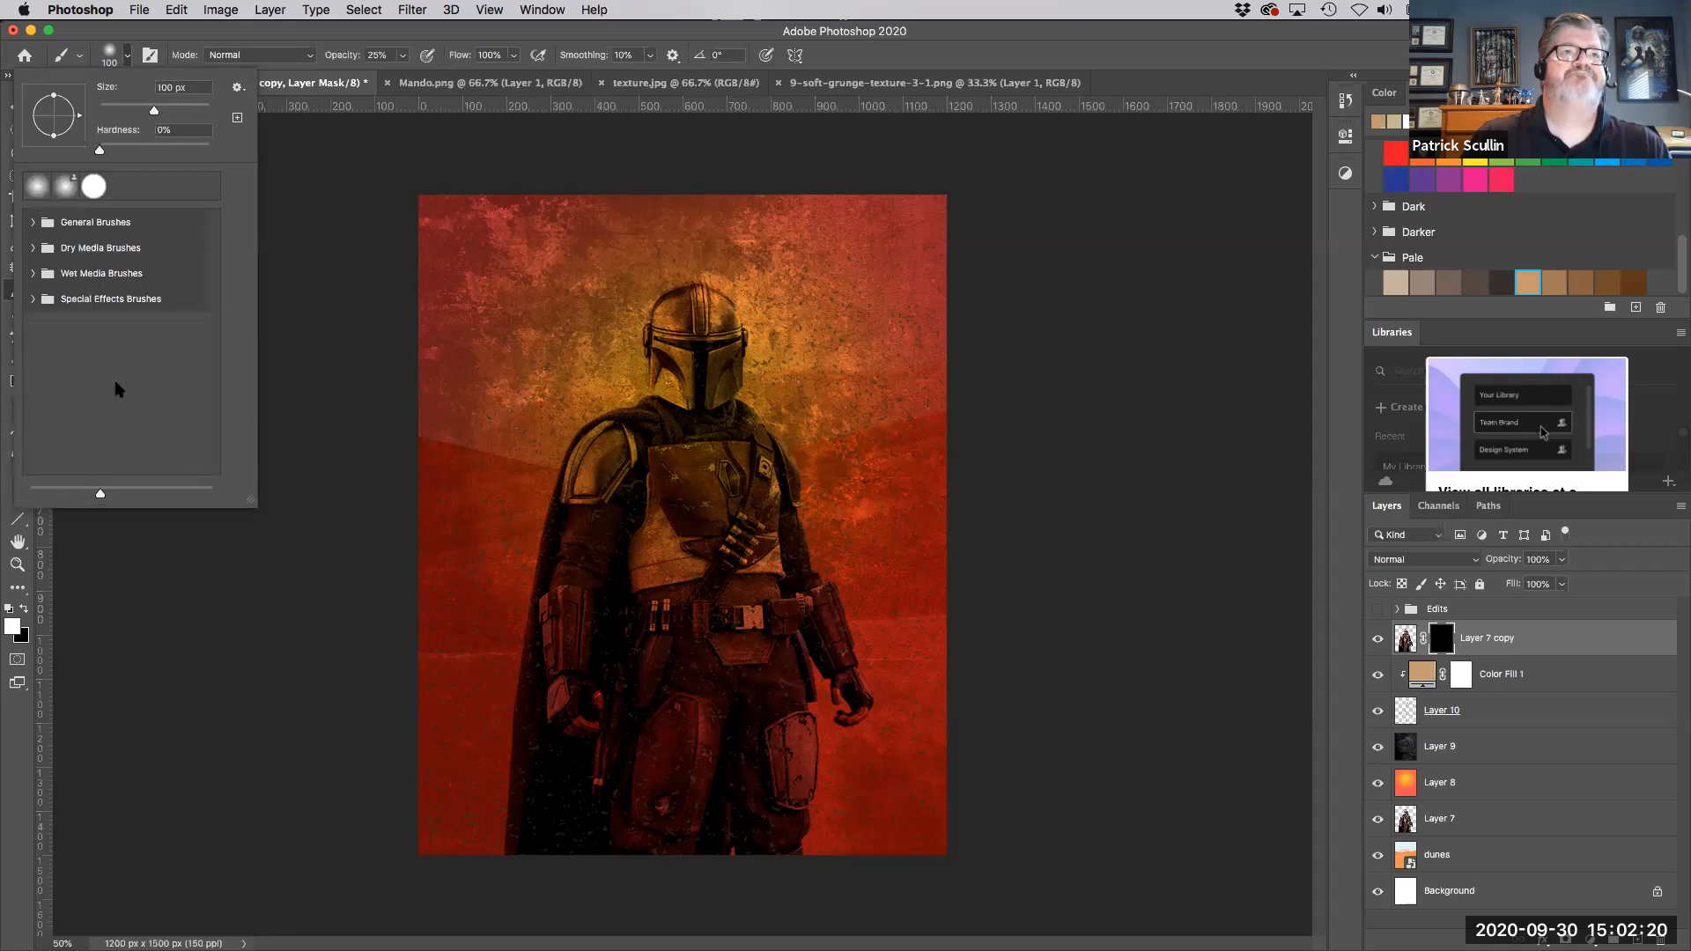
left_click(35, 249)
left_click_drag(212, 361, 204, 451)
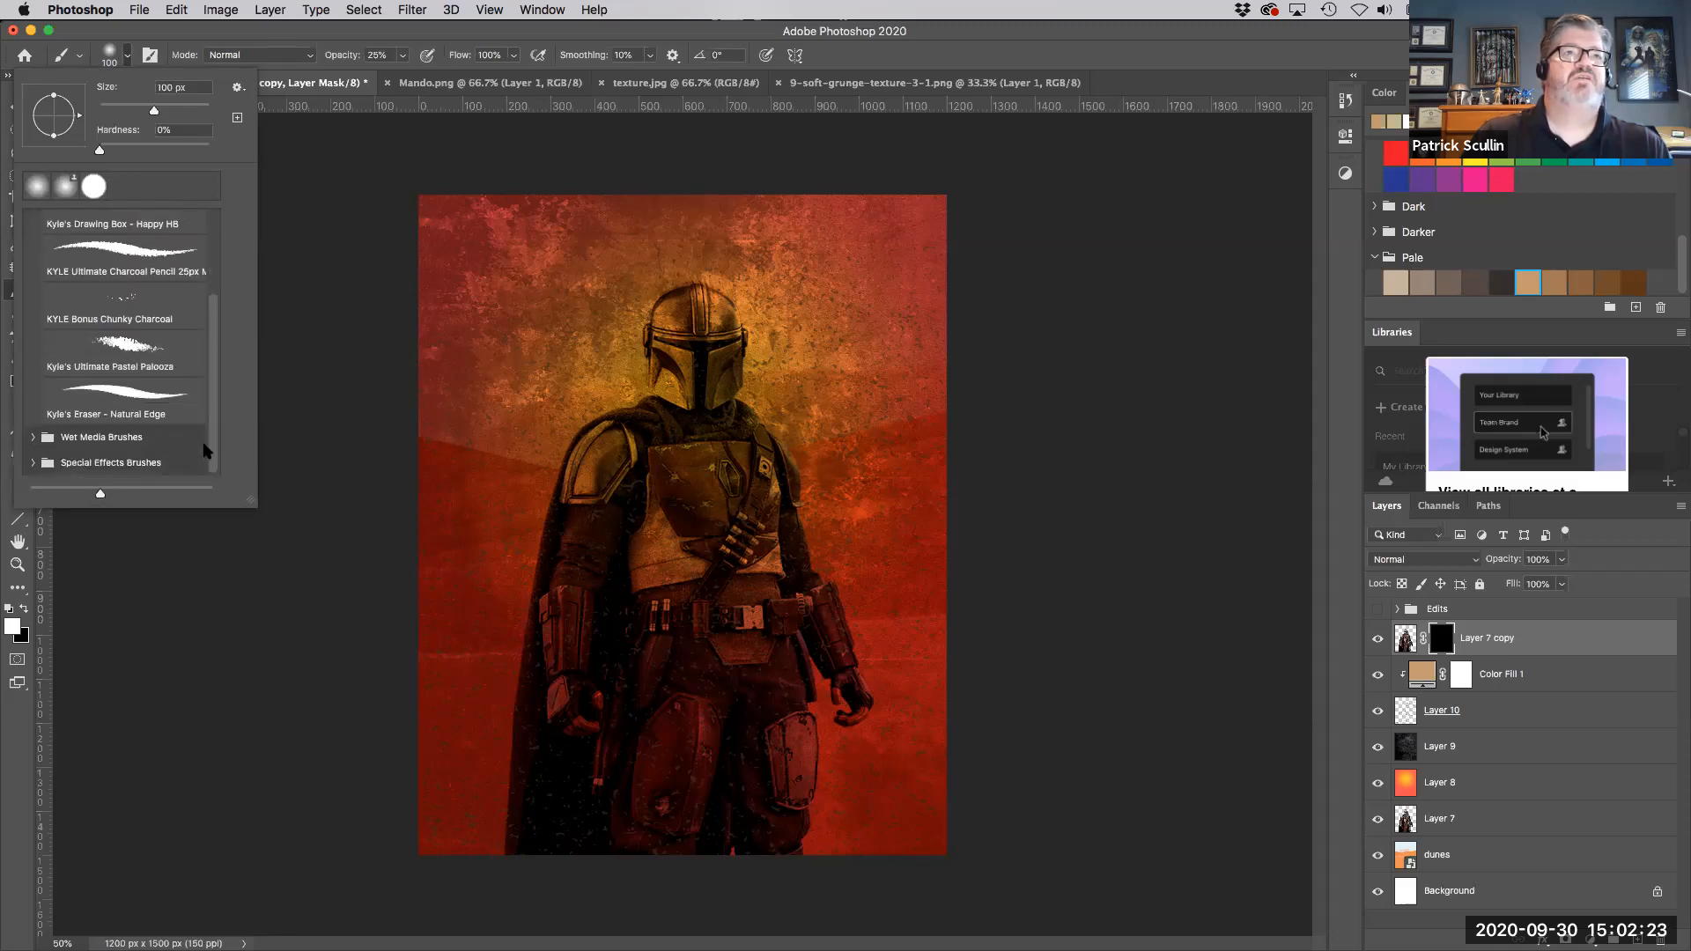
left_click(34, 437)
mouse_move(211, 322)
left_mouse_down()
mouse_move(215, 447)
mouse_move(215, 394)
left_mouse_up()
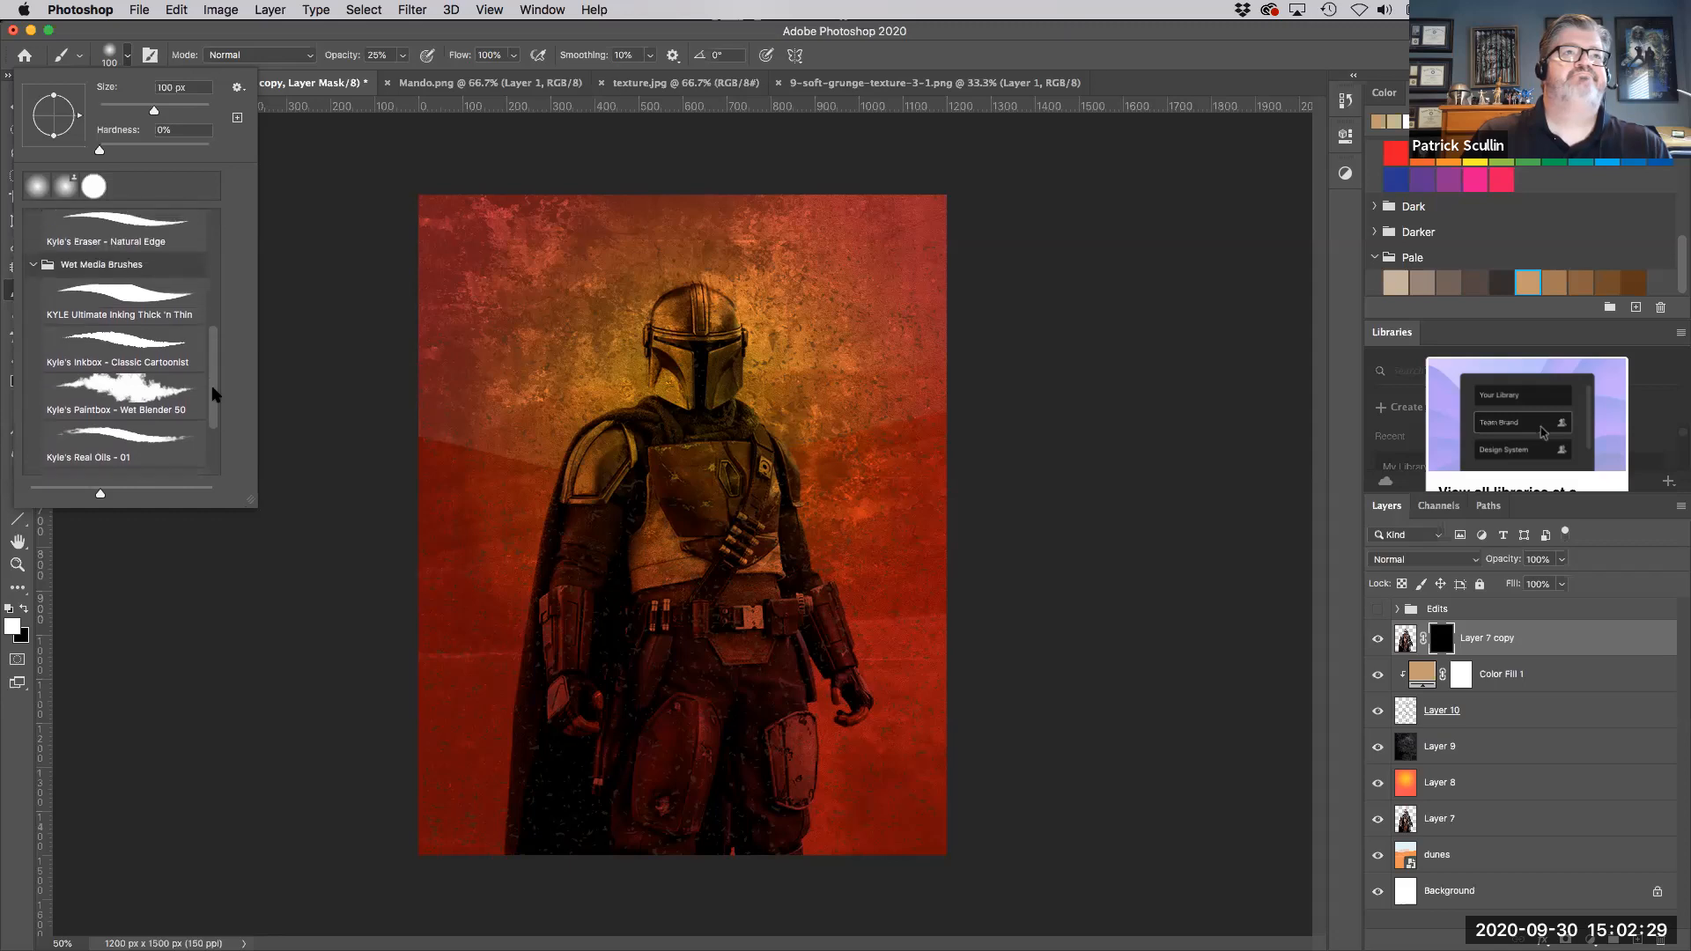
left_click(144, 390)
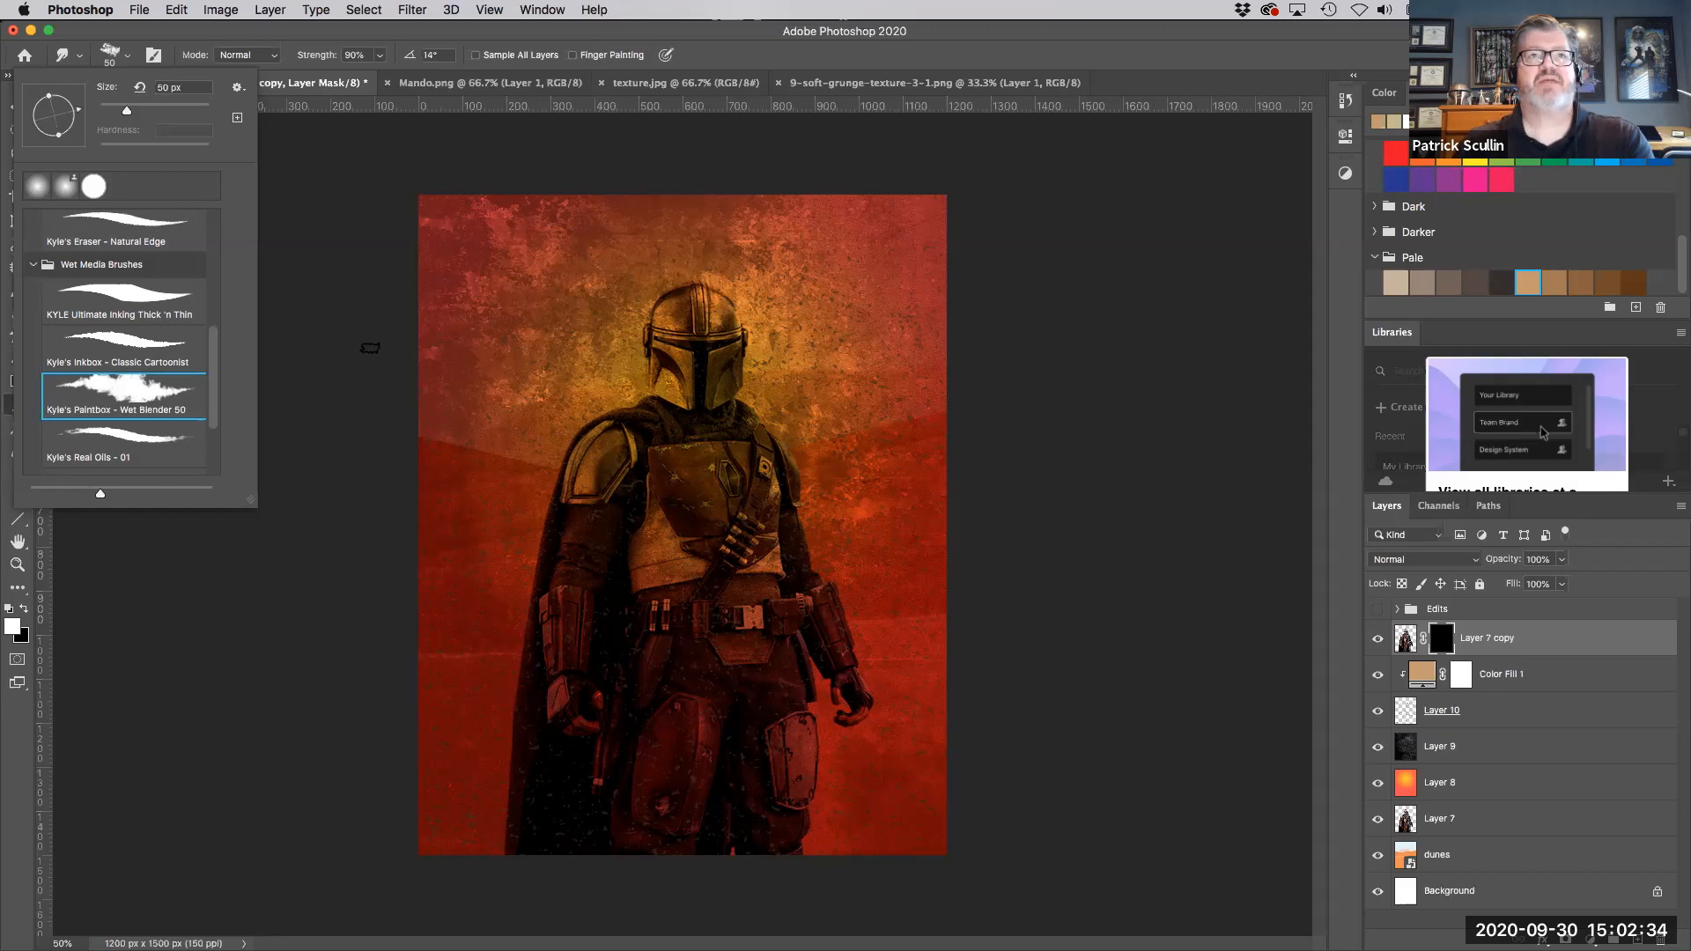
Step: Enlarge the Wet Blender brush tip to 250 px
left_click(339, 46)
key("bracketright")
key("bracketright")
key("bracketright")
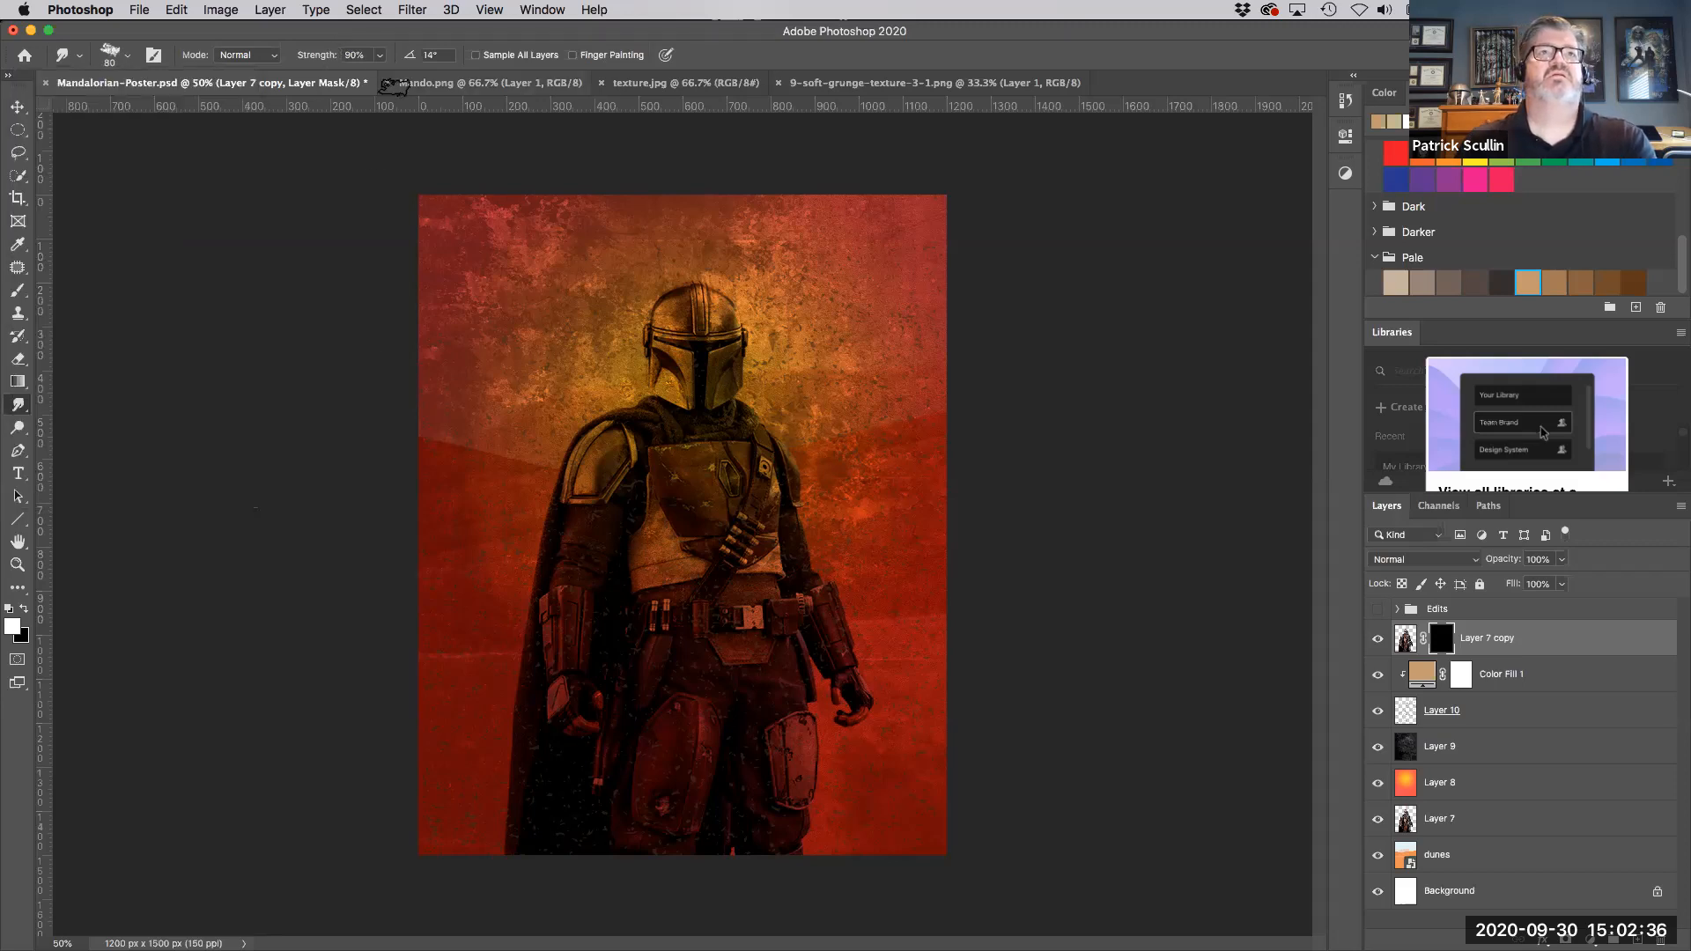
key("bracketright")
key("bracketright")
key("bracketright")
key("bracketright")
key("bracketright")
key("bracketright")
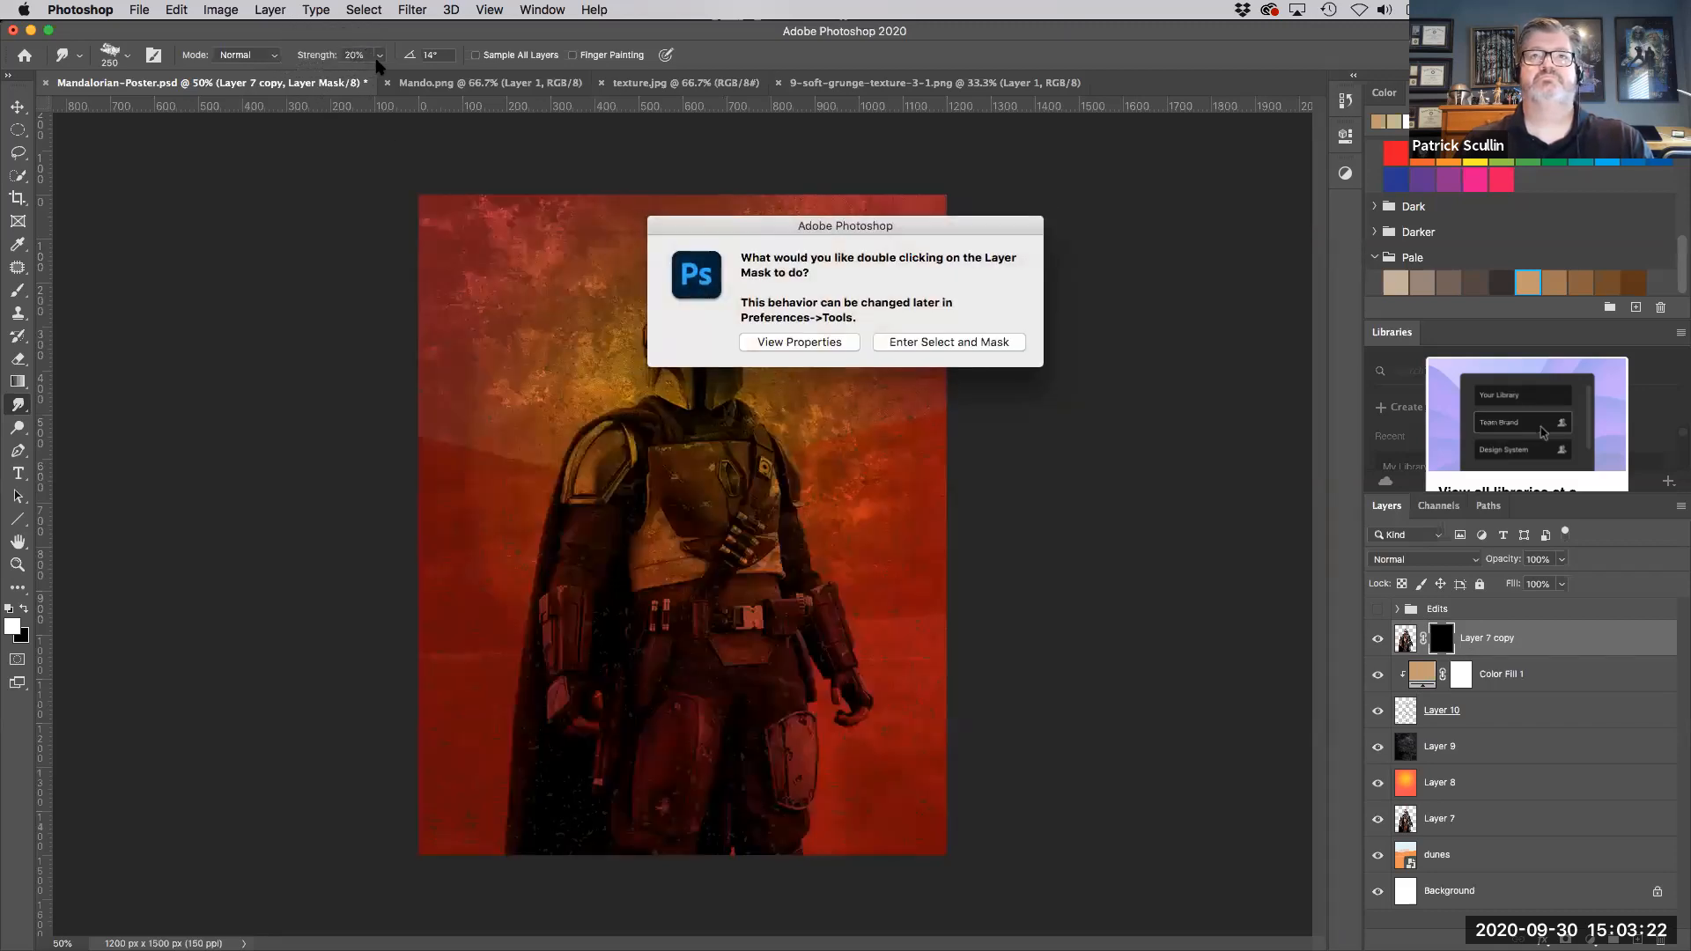
Step: Choose View Properties in the layer mask prompt and switch to the Kyle's Ultimate Pastel Palooza brush with white at 40% opacity
left_click(791, 342)
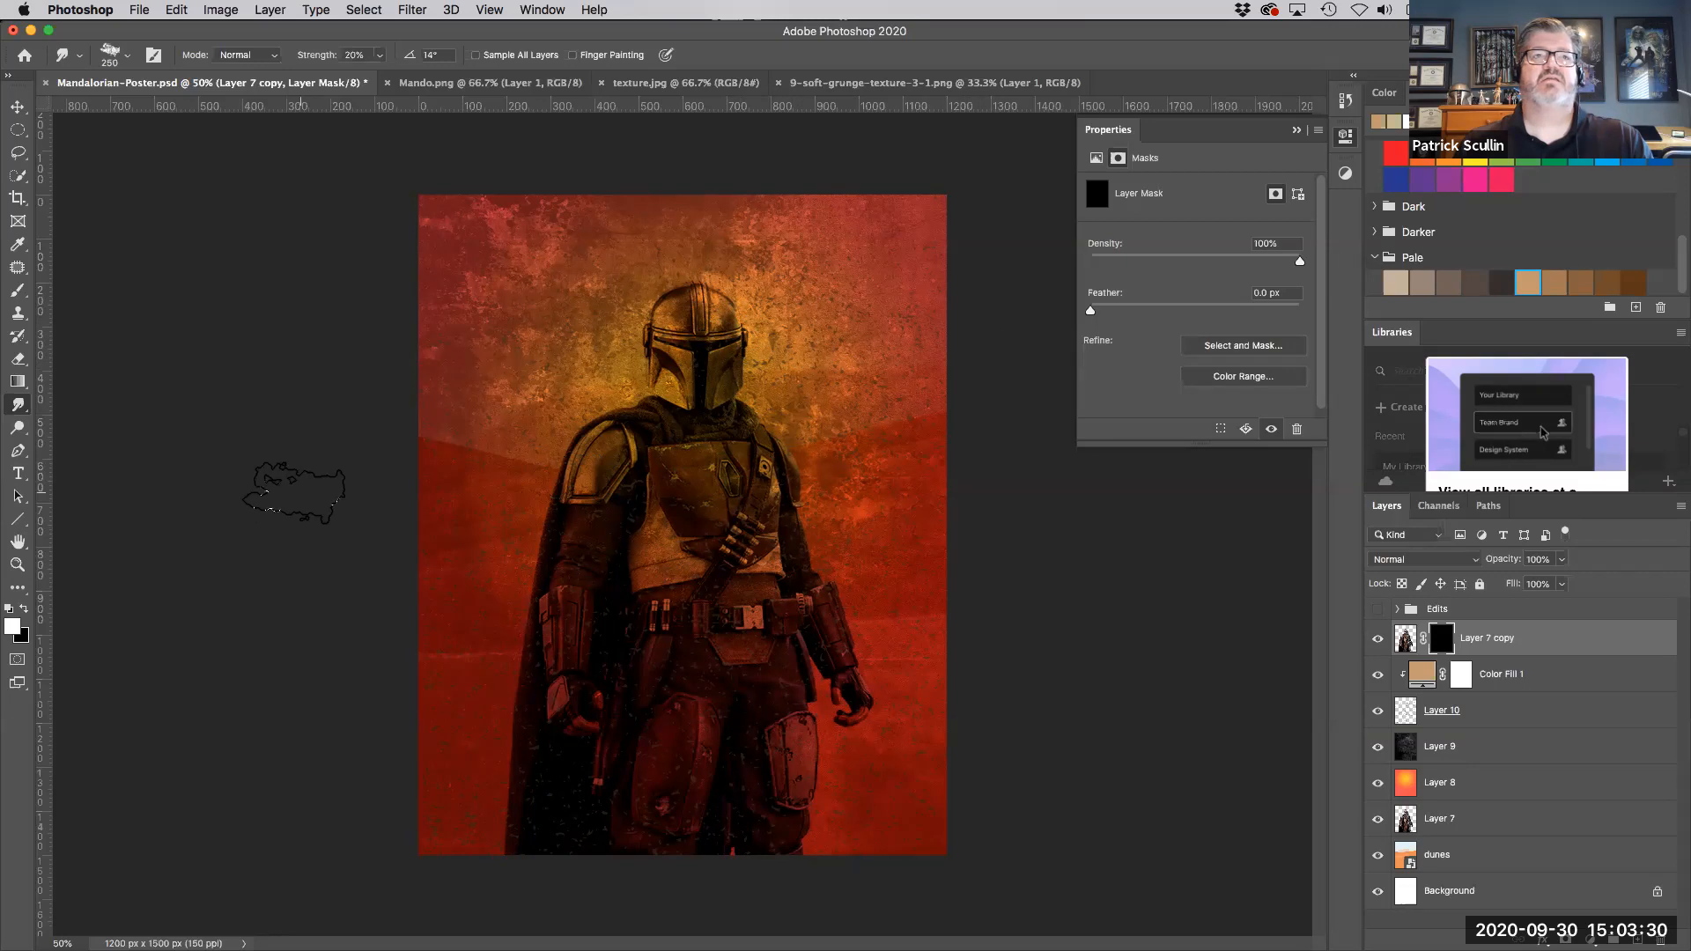
left_click(23, 610)
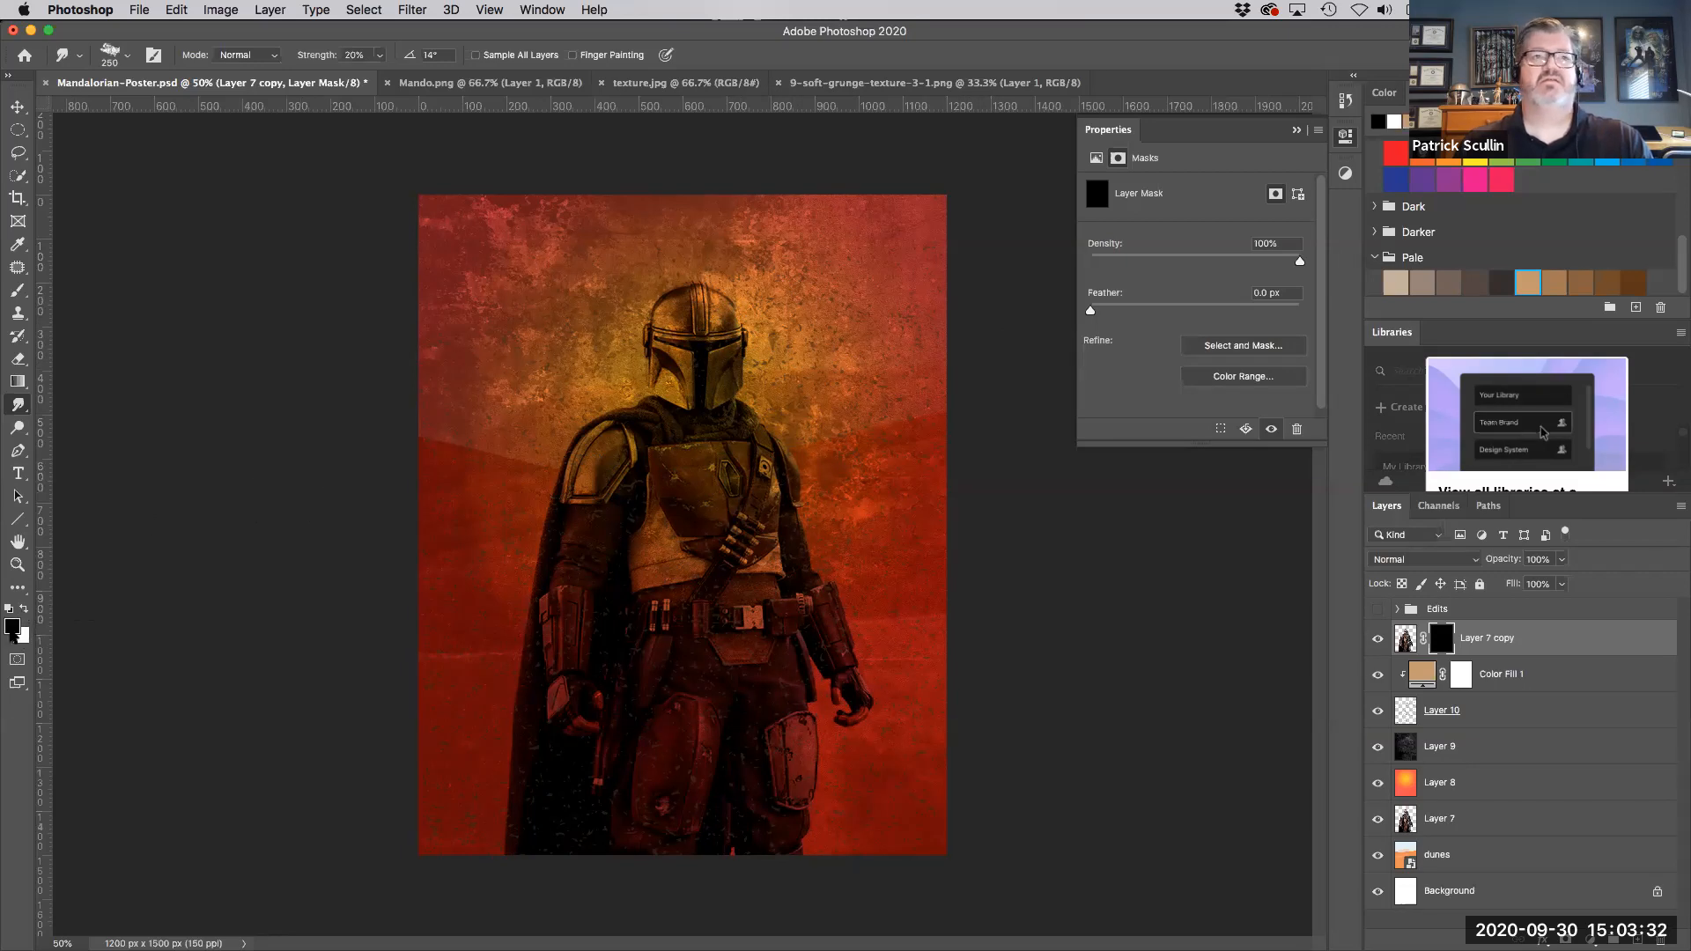
left_click(24, 610)
left_click(128, 56)
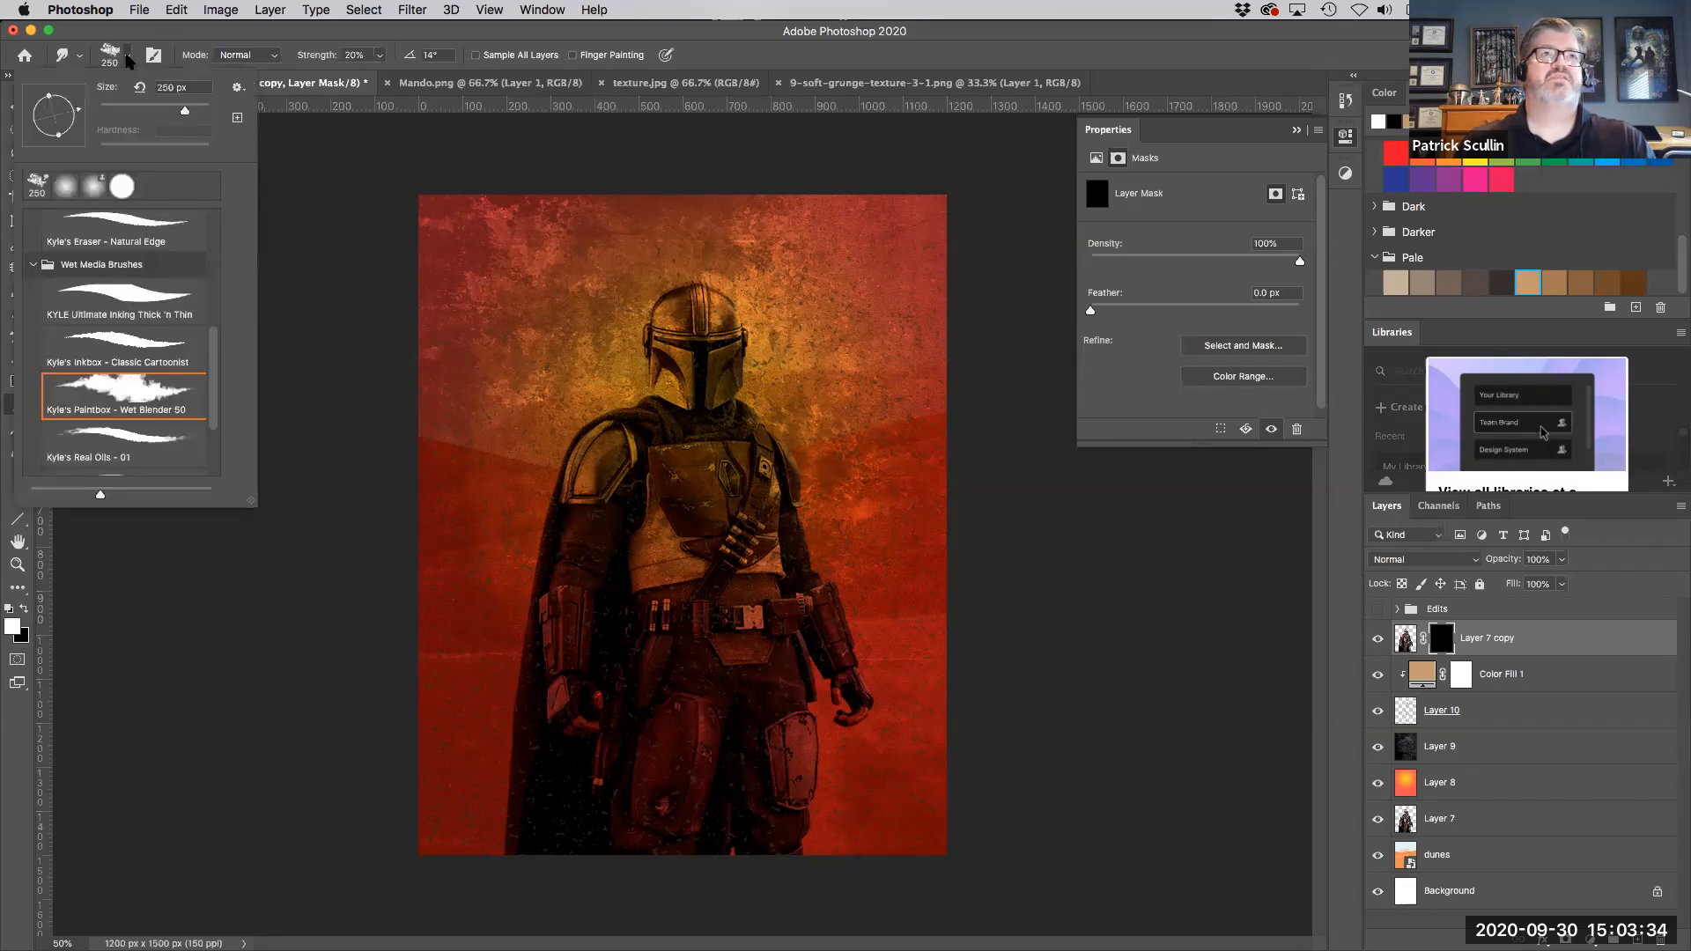
left_click_drag(215, 381, 215, 300)
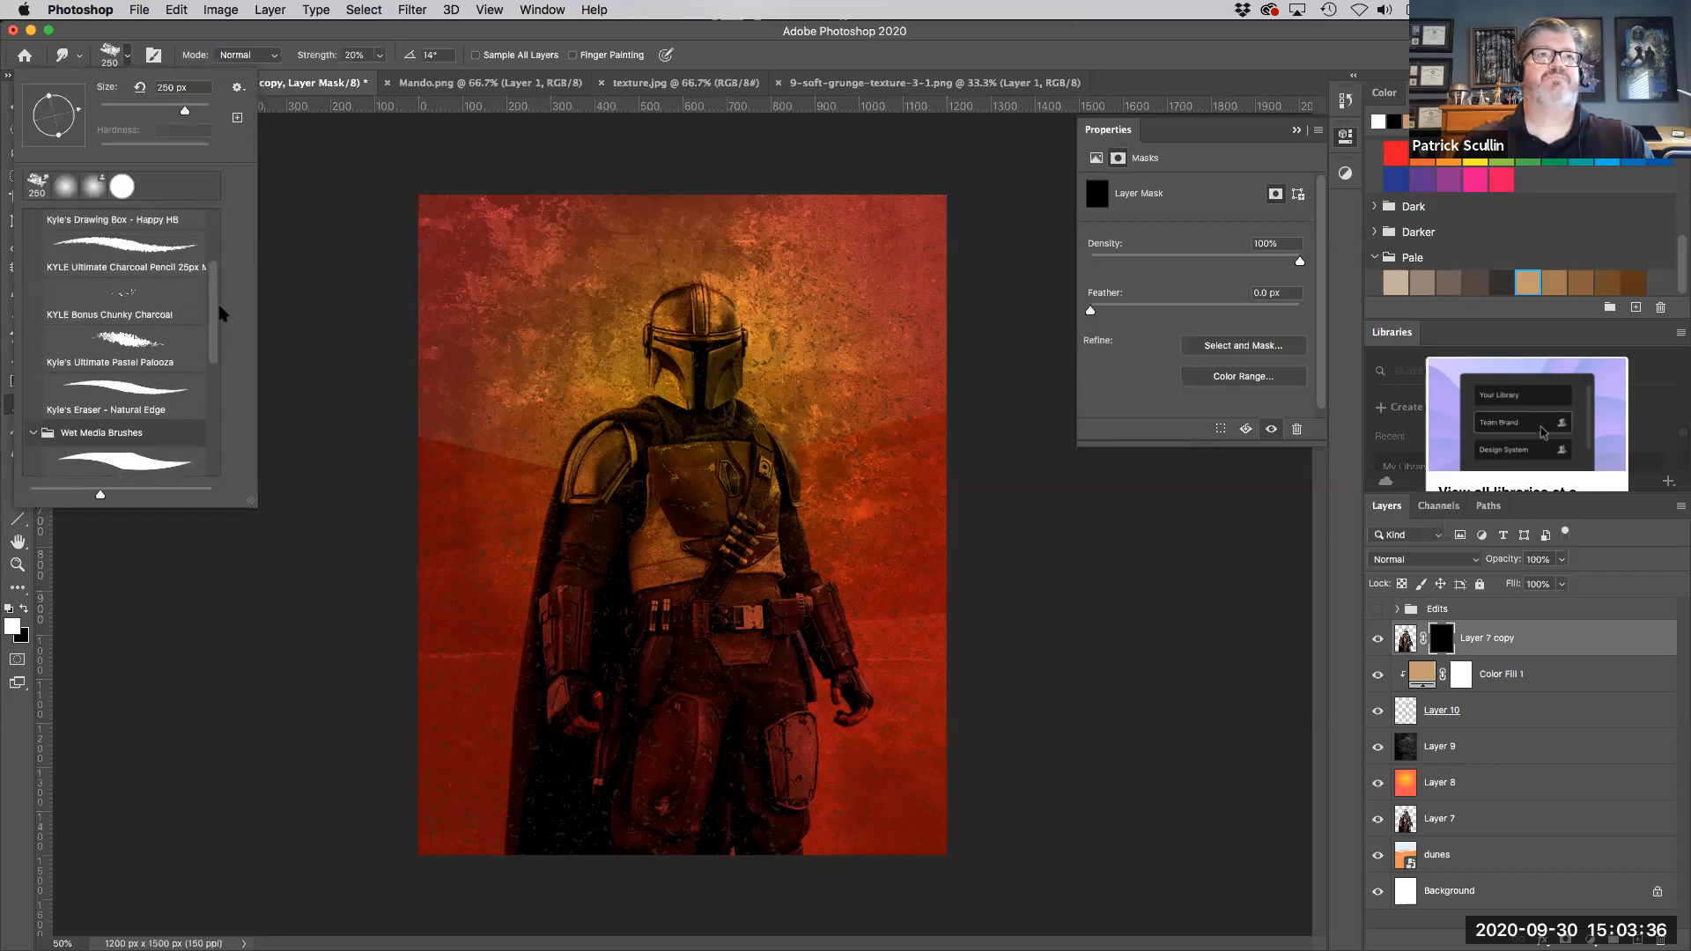
left_click(156, 343)
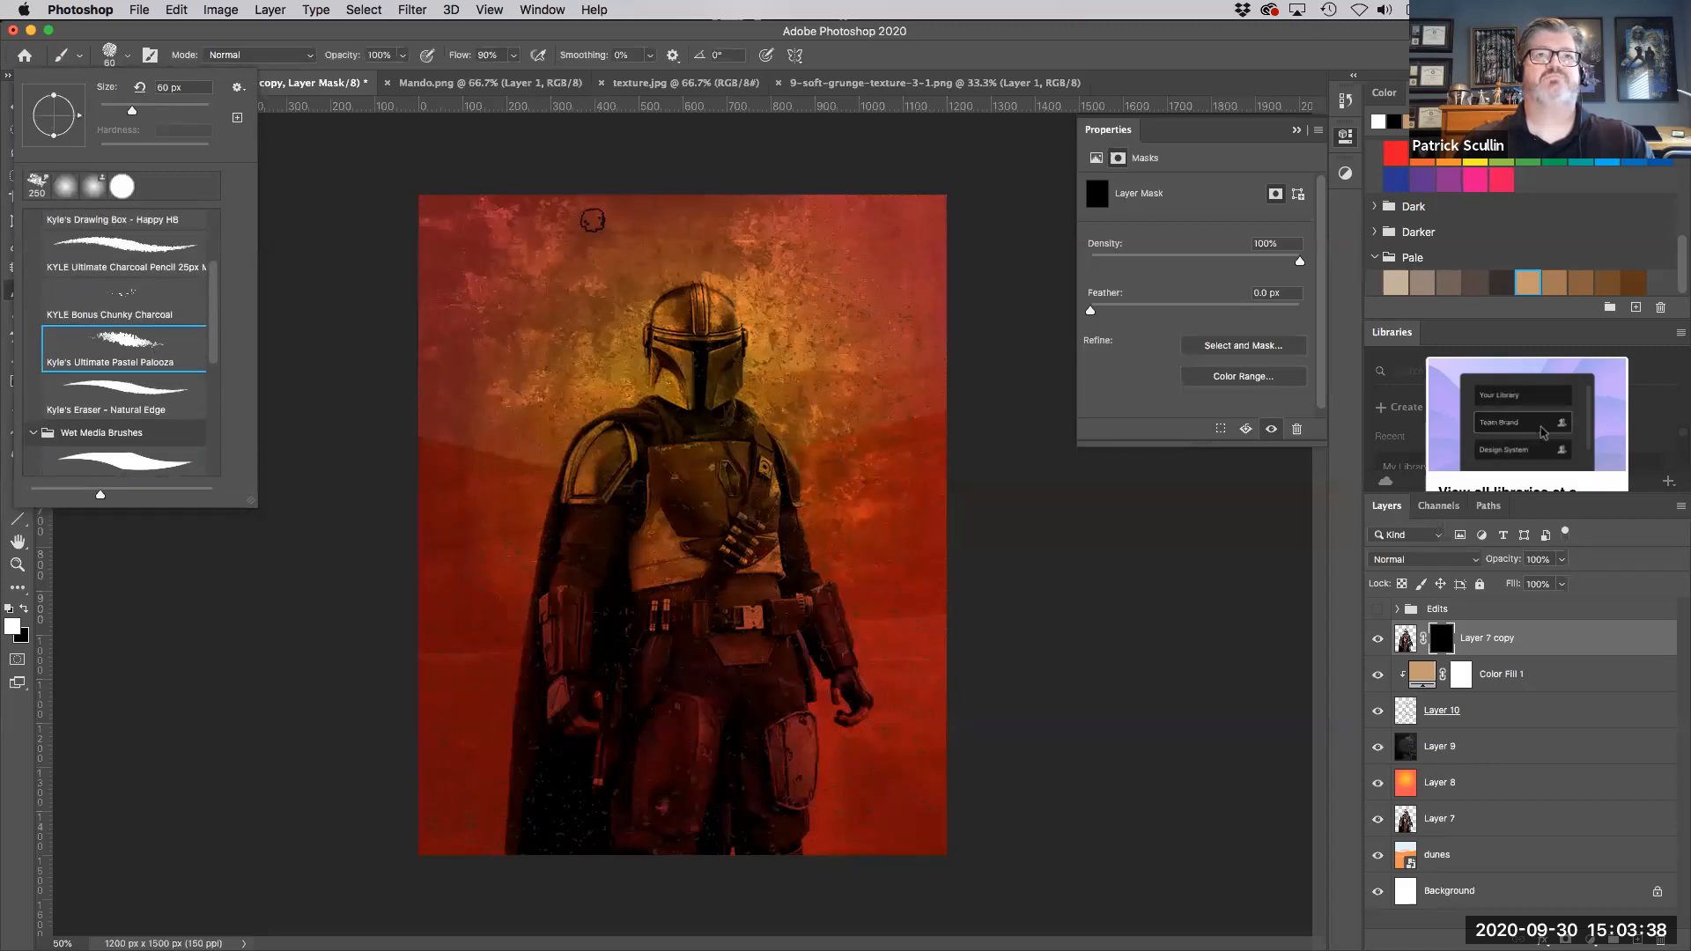
left_click(366, 33)
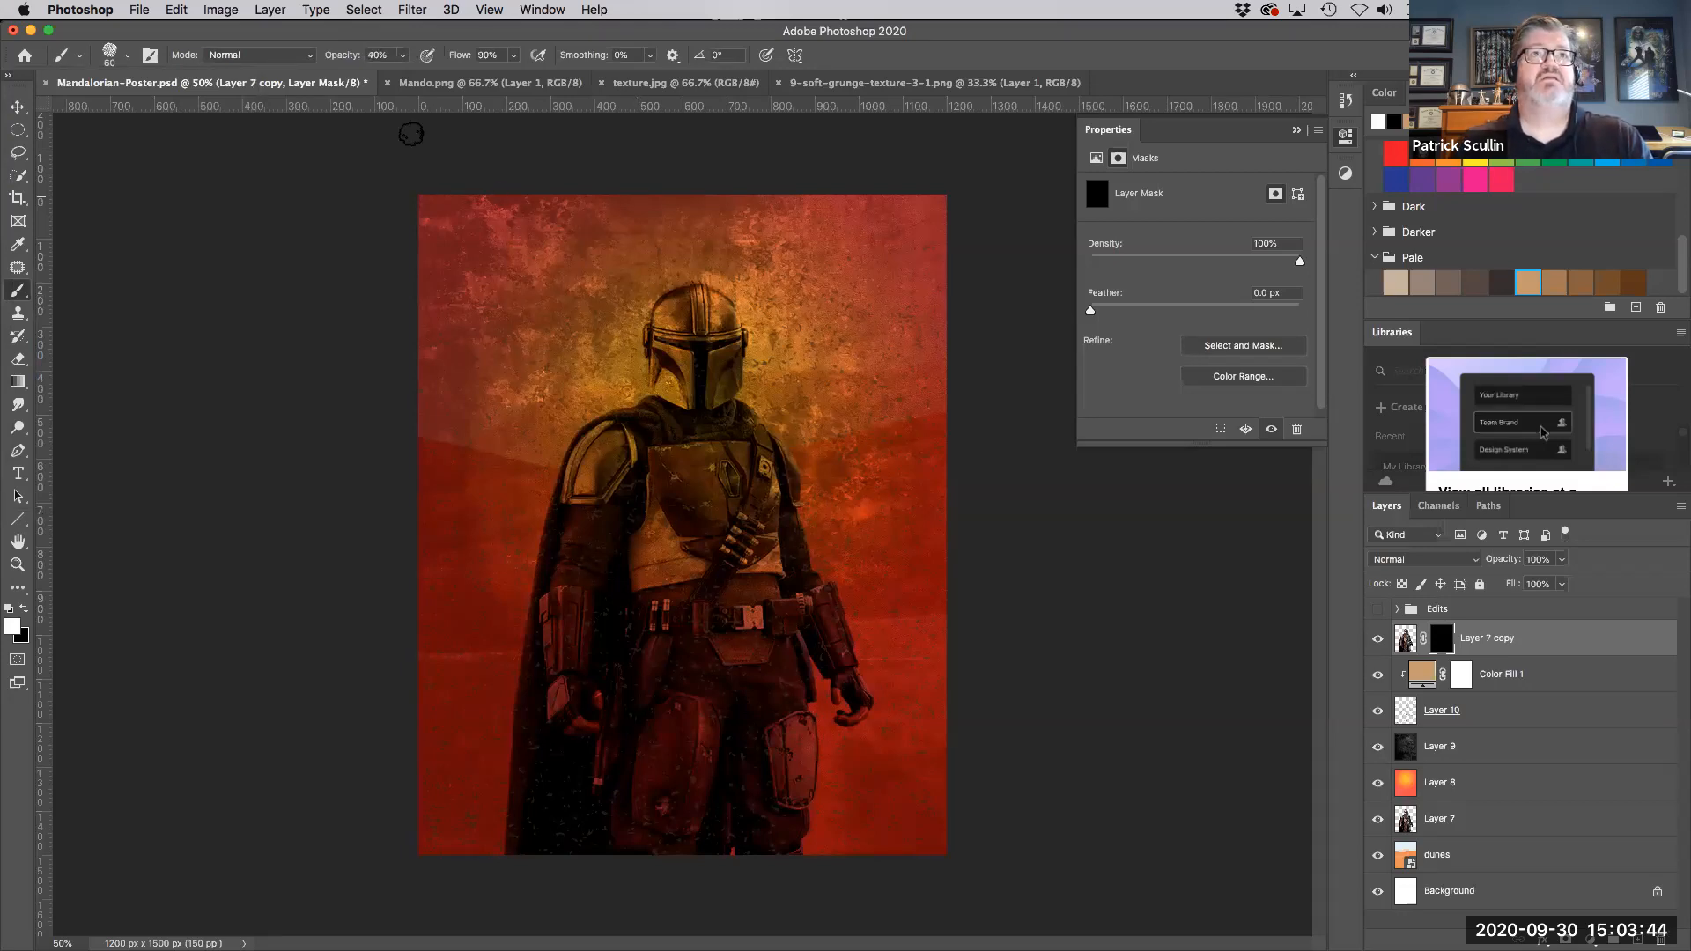
Step: Enlarge the brush to 150 px and paint white on the mask over the helmet, chest plate, shoulder armour and belt
key("bracketright")
key("bracketright")
key("bracketright")
key("bracketright")
key("bracketright")
key("bracketright")
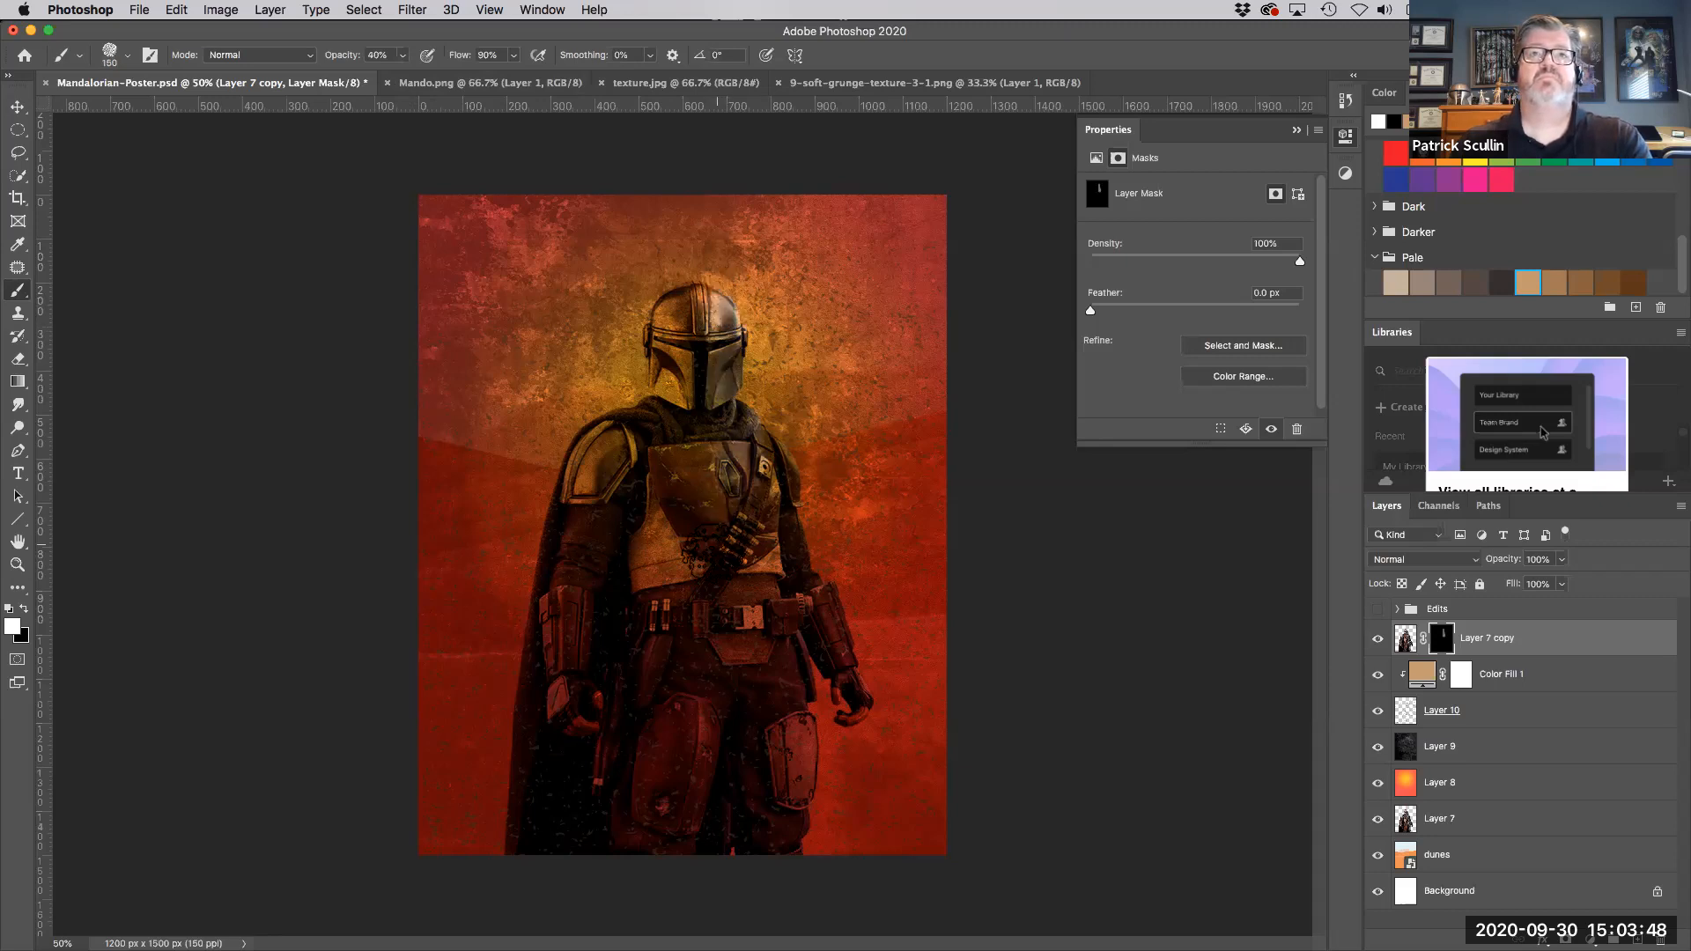
mouse_move(685, 361)
left_mouse_down()
mouse_move(689, 303)
mouse_move(687, 361)
left_mouse_up()
mouse_move(713, 493)
left_mouse_down()
mouse_move(731, 441)
mouse_move(762, 546)
mouse_move(758, 467)
mouse_move(766, 484)
left_mouse_up()
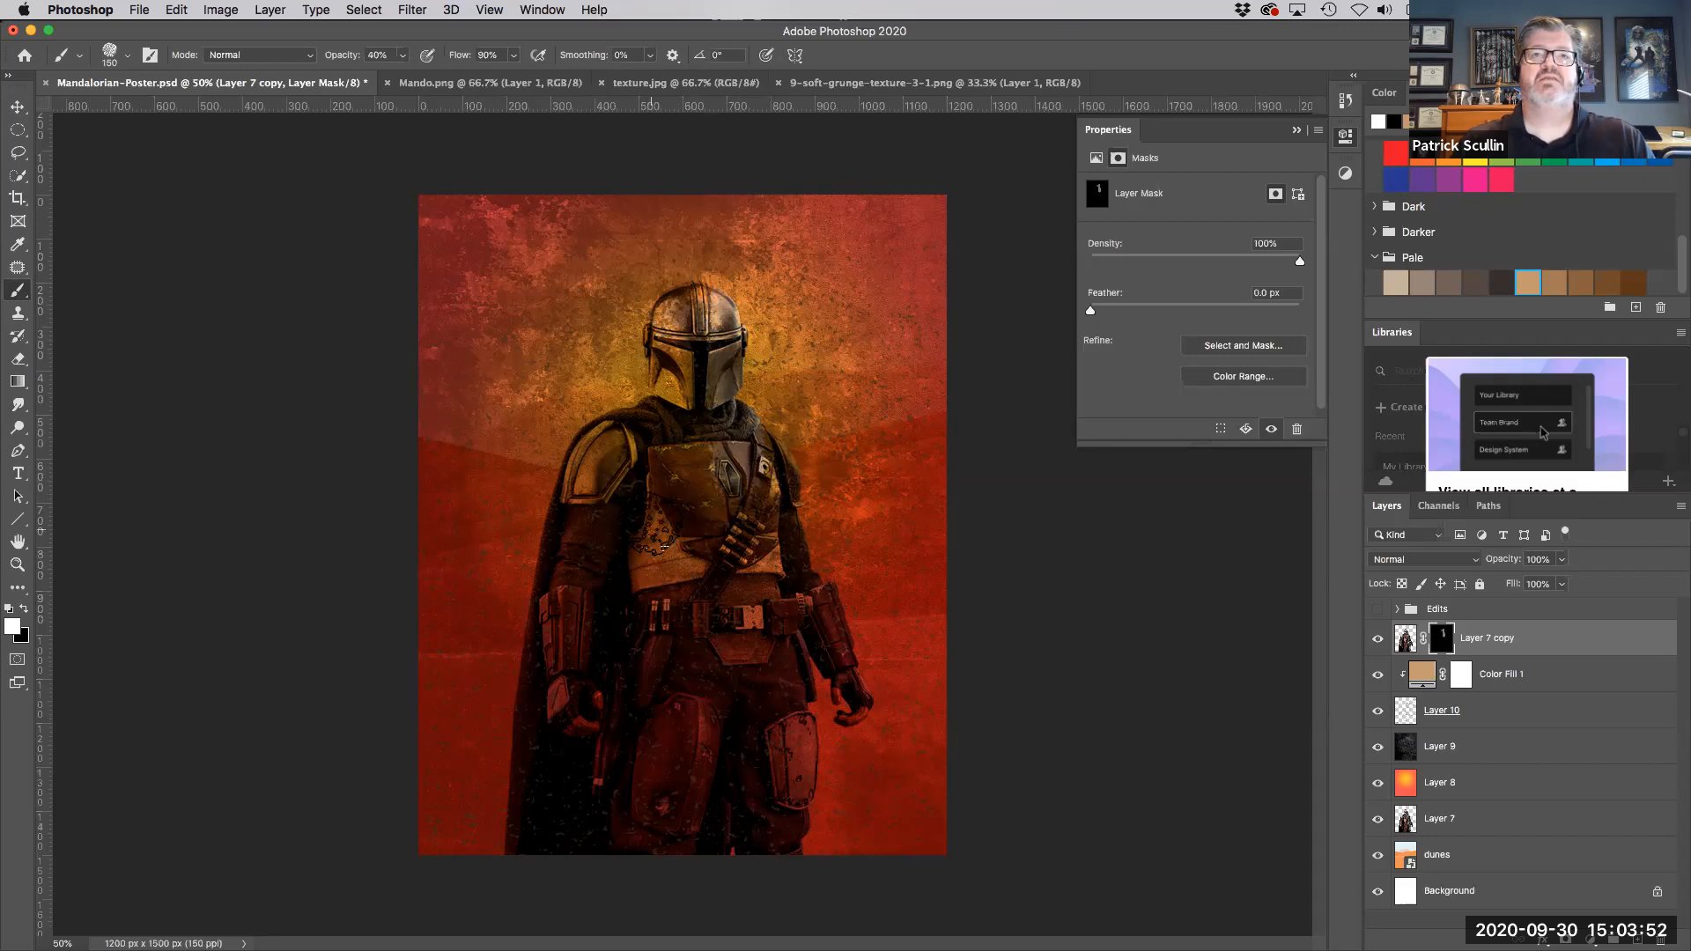
mouse_move(649, 568)
left_mouse_down()
mouse_move(605, 453)
mouse_move(581, 480)
left_mouse_up()
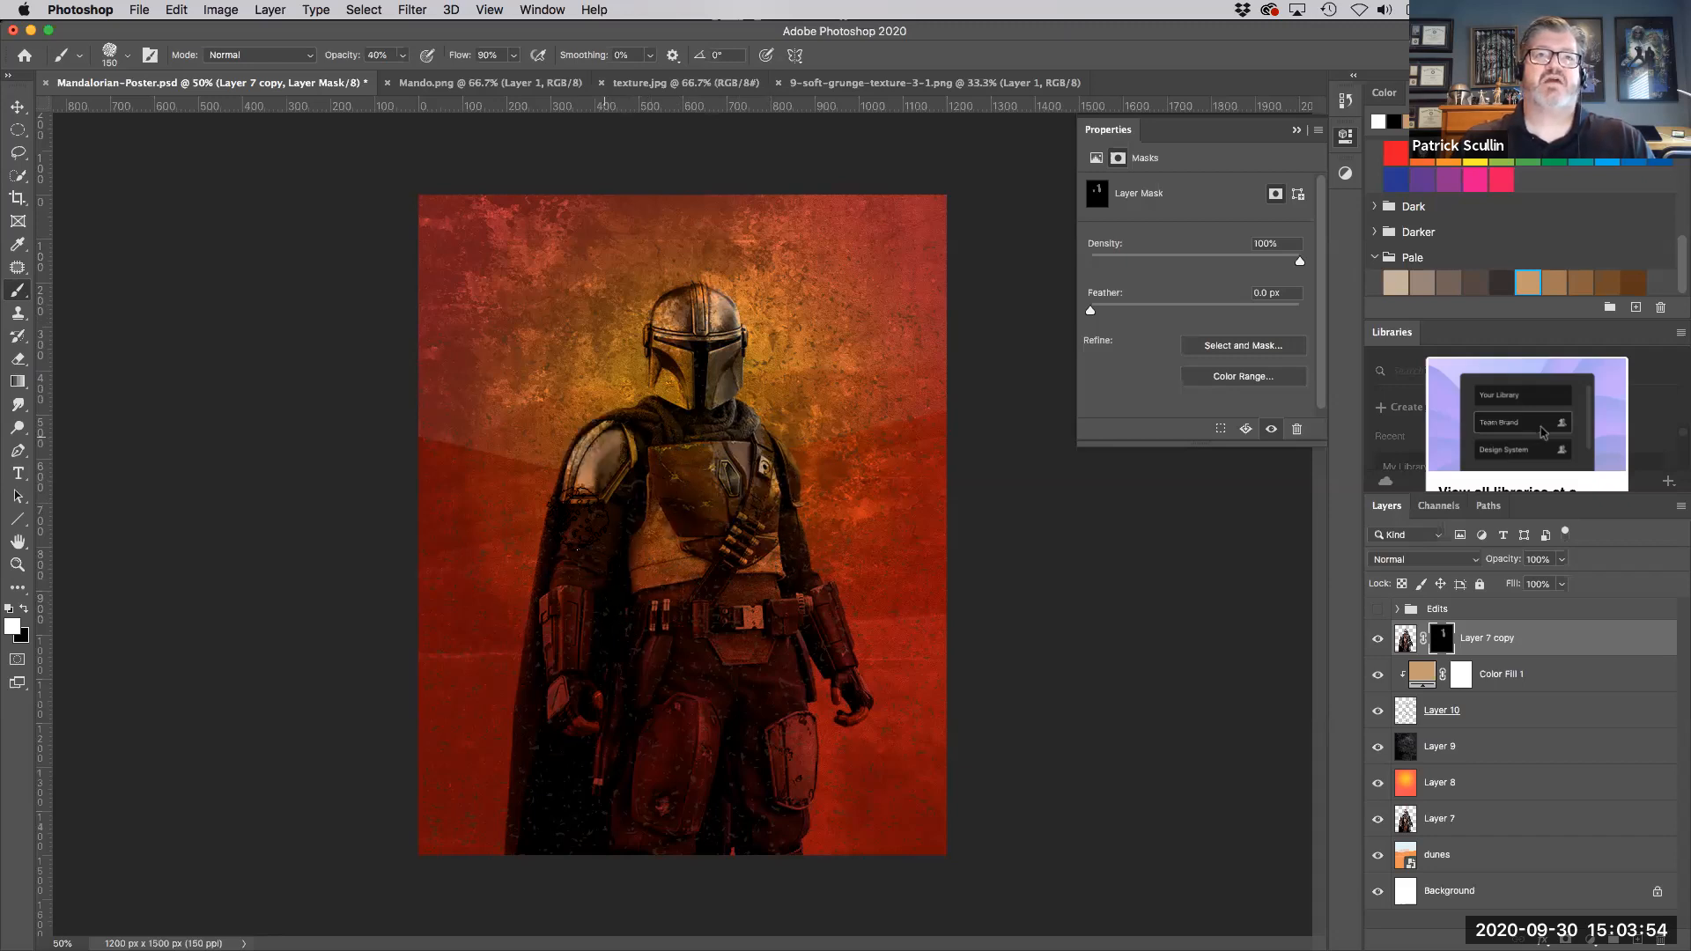
mouse_move(748, 585)
left_mouse_down()
mouse_move(744, 642)
mouse_move(843, 732)
mouse_move(792, 605)
mouse_move(801, 744)
left_mouse_up()
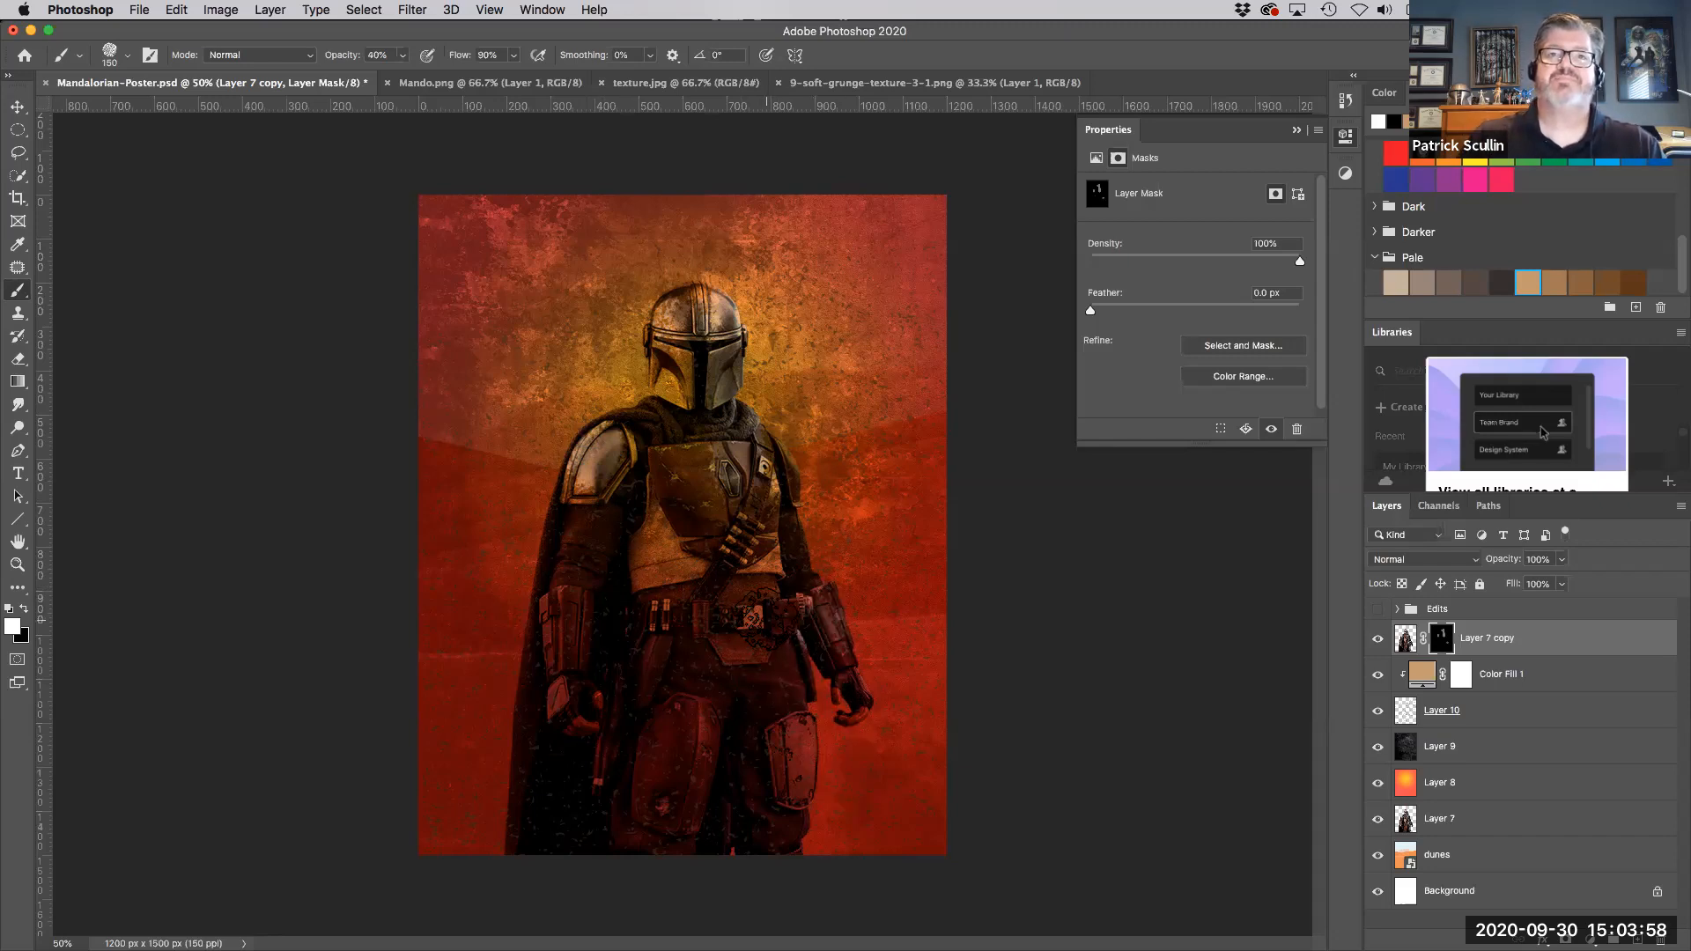
Step: Enlarge the brush to 600 px and dab white on the mask over the figure's torso, arms, legs, helmet and cape
key("]")
key("]")
key("]")
key("]")
key("]")
key("]")
left_click(745, 568)
left_click(695, 660)
left_click(609, 581)
left_click(602, 729)
left_click(790, 711)
left_click(583, 655)
left_click(621, 641)
left_click(777, 689)
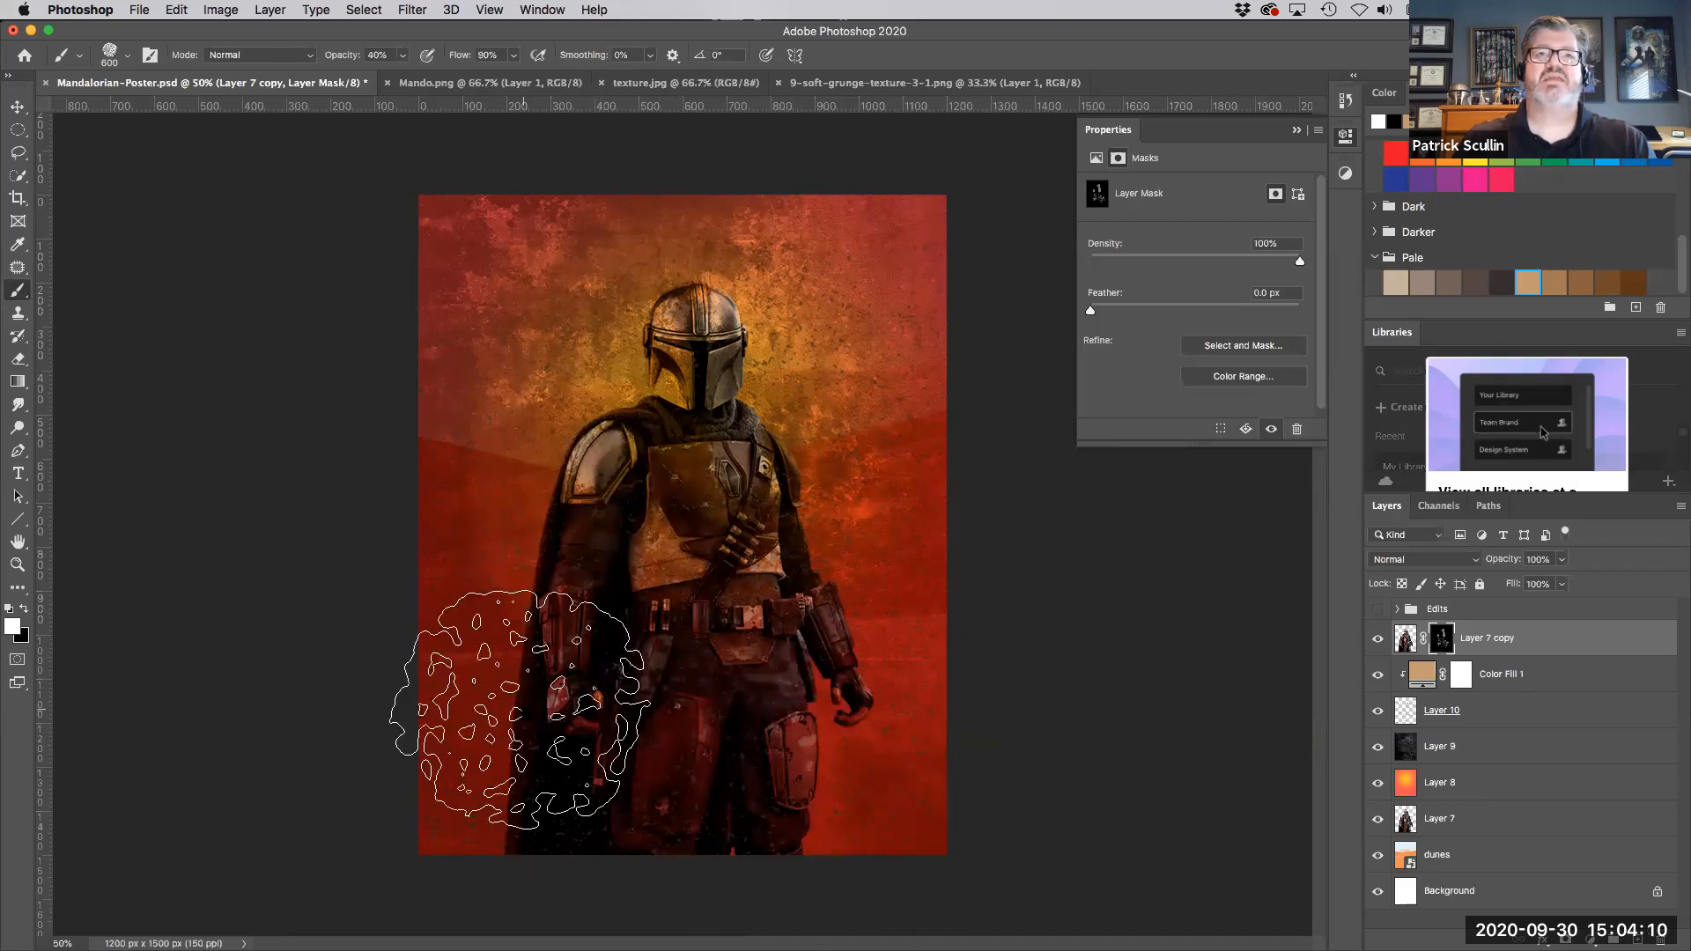
left_click(583, 515)
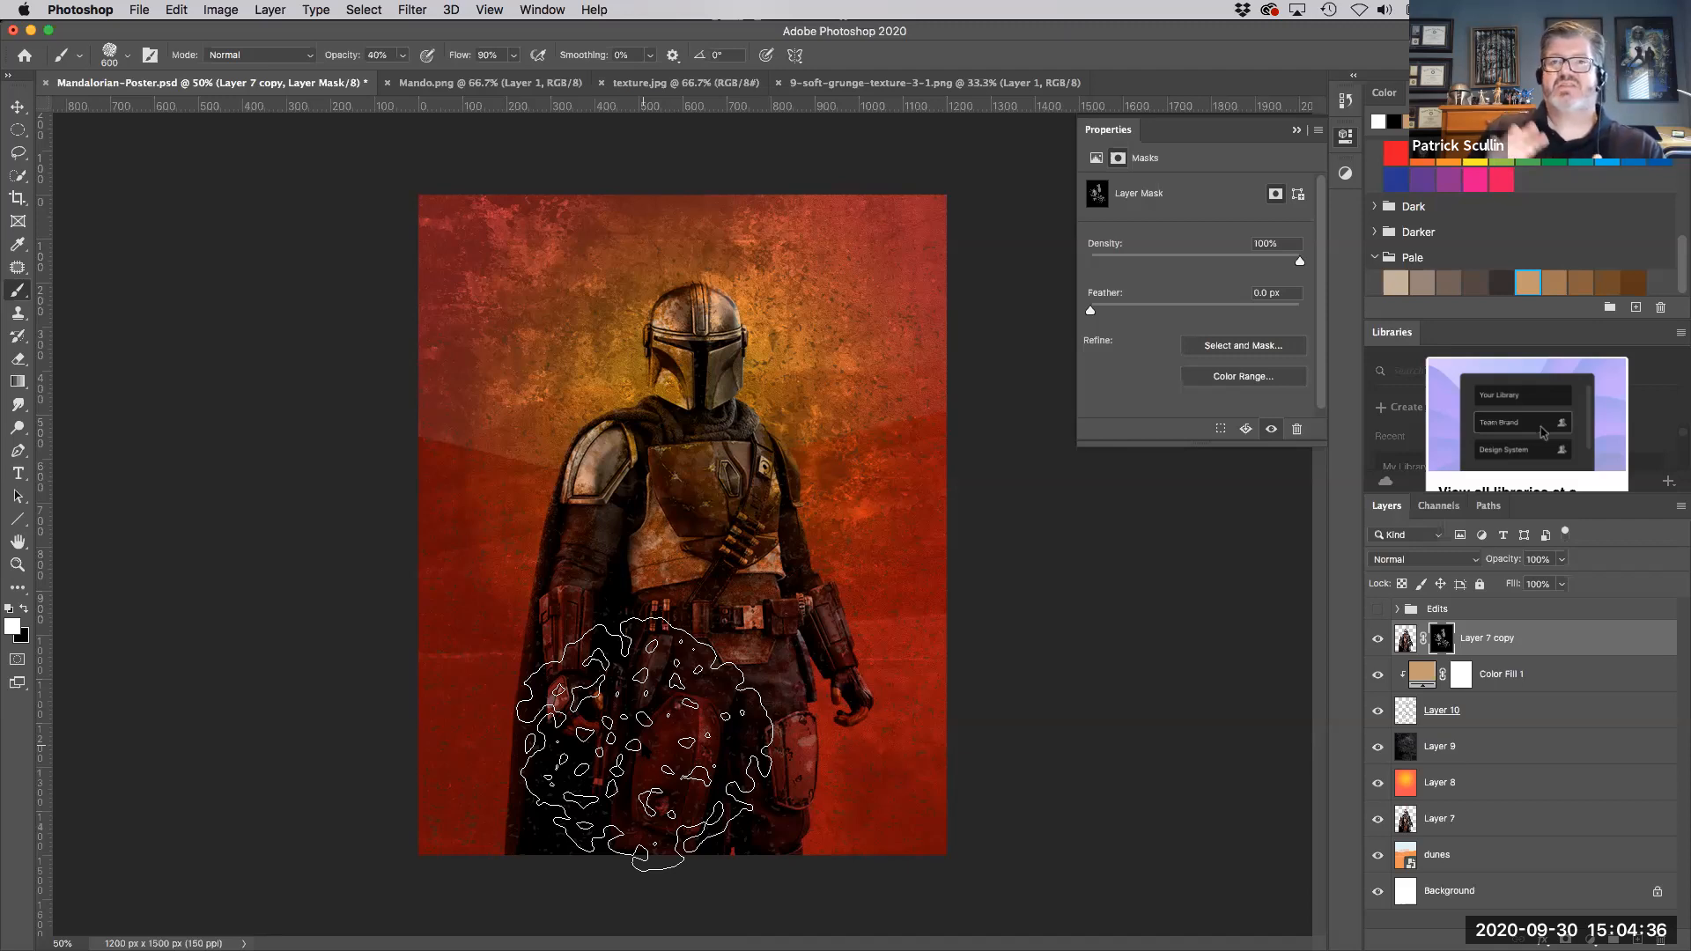
left_click(627, 517)
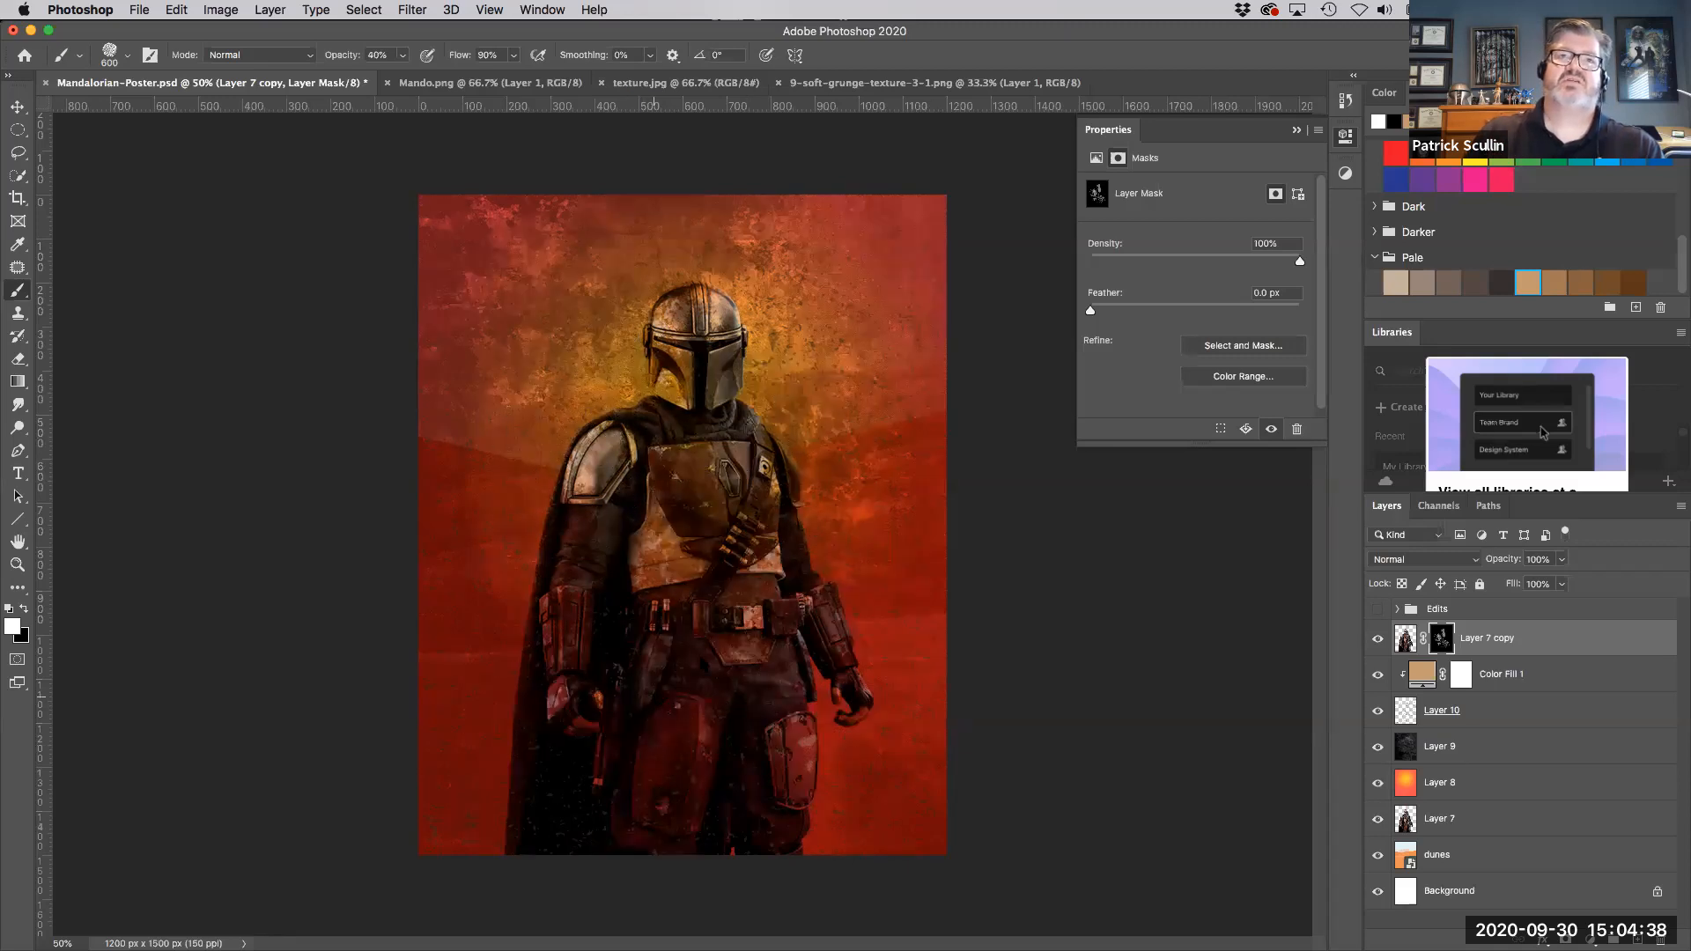
left_click(687, 380)
left_click(856, 647)
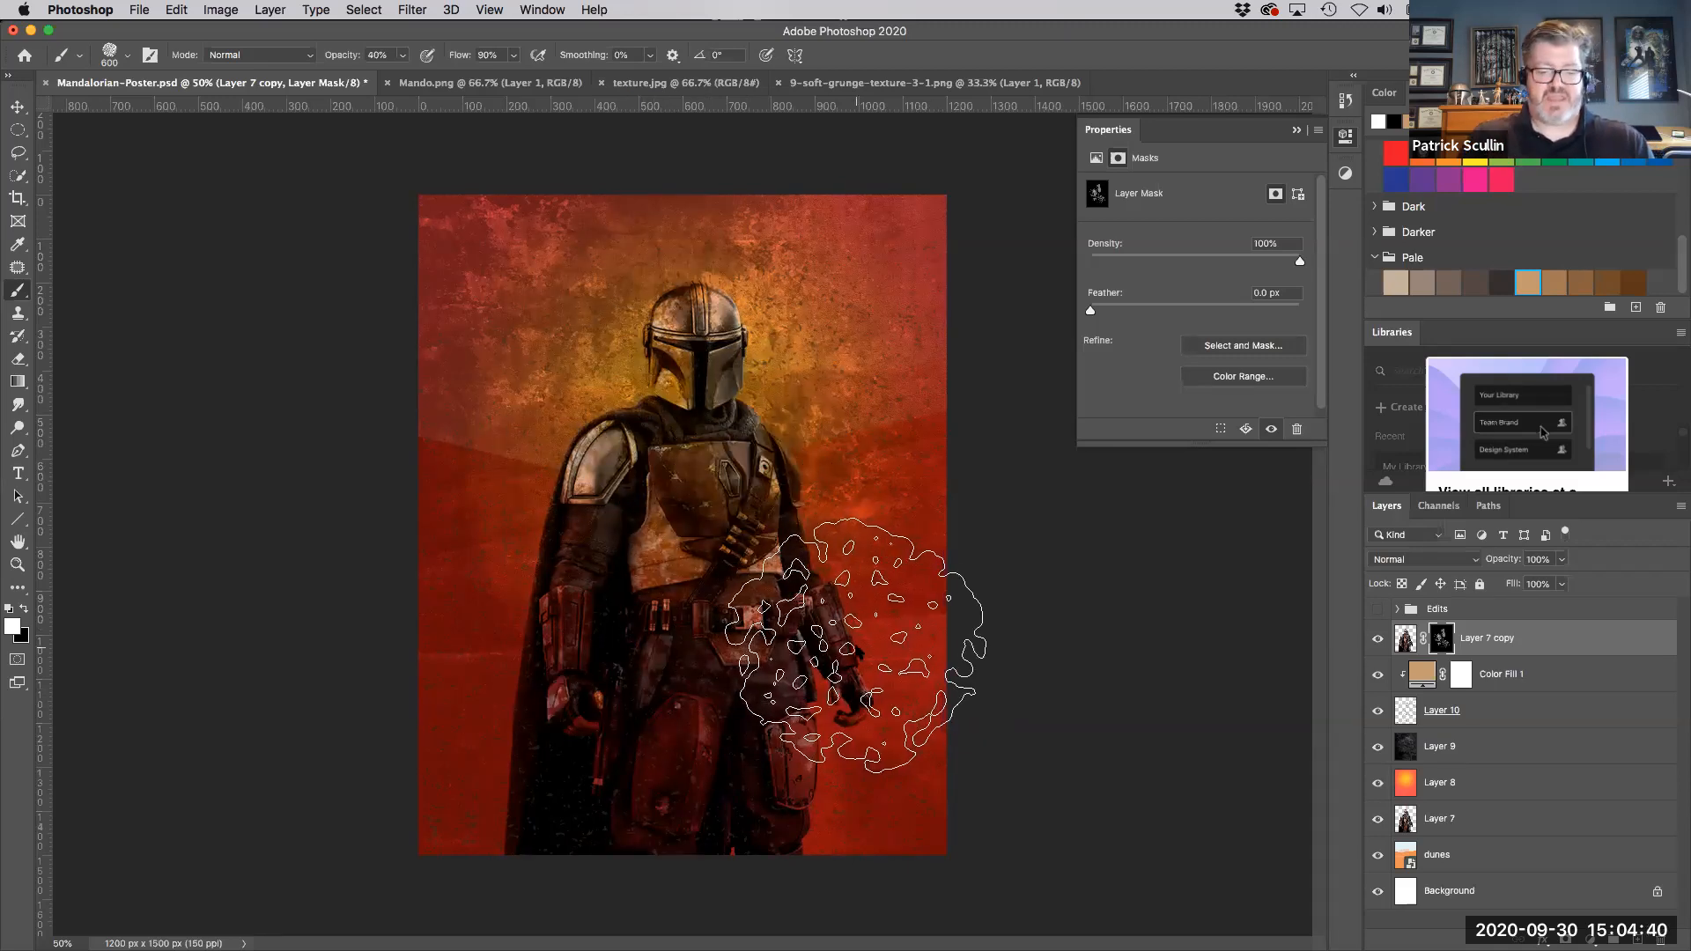
left_click(794, 441)
left_click(671, 656)
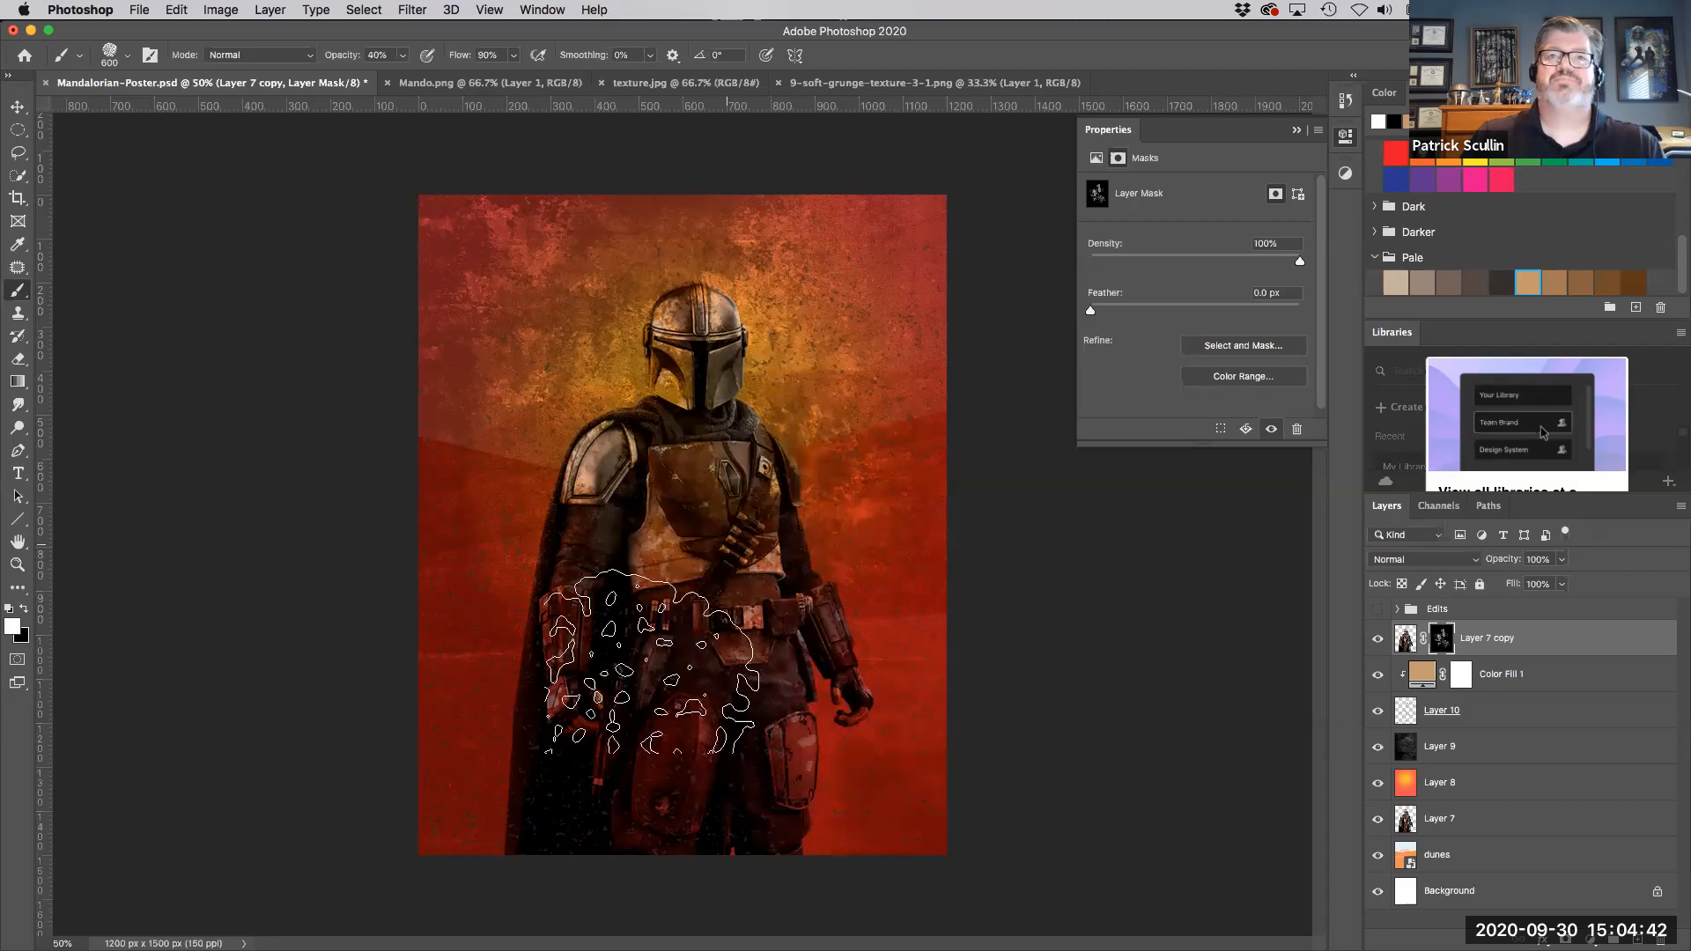
left_click(541, 742)
left_click(507, 425)
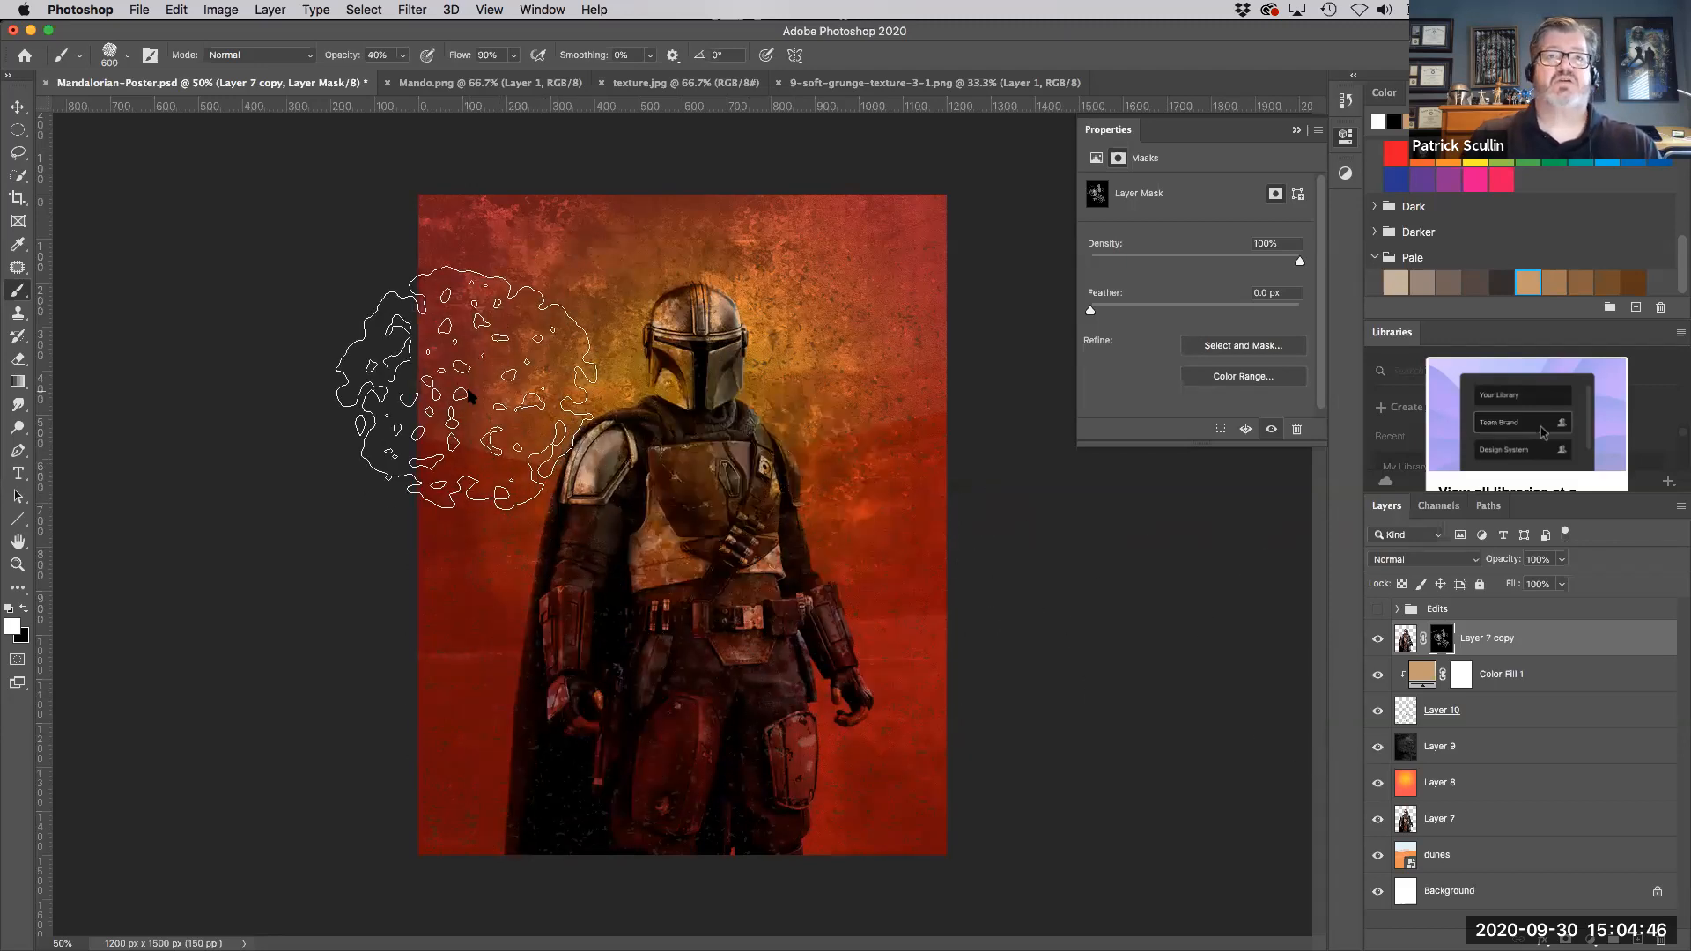
Step: Create a new layer above the Edits group and dab grunge texture around the figure with the first Pale beige swatch
left_click(1585, 615)
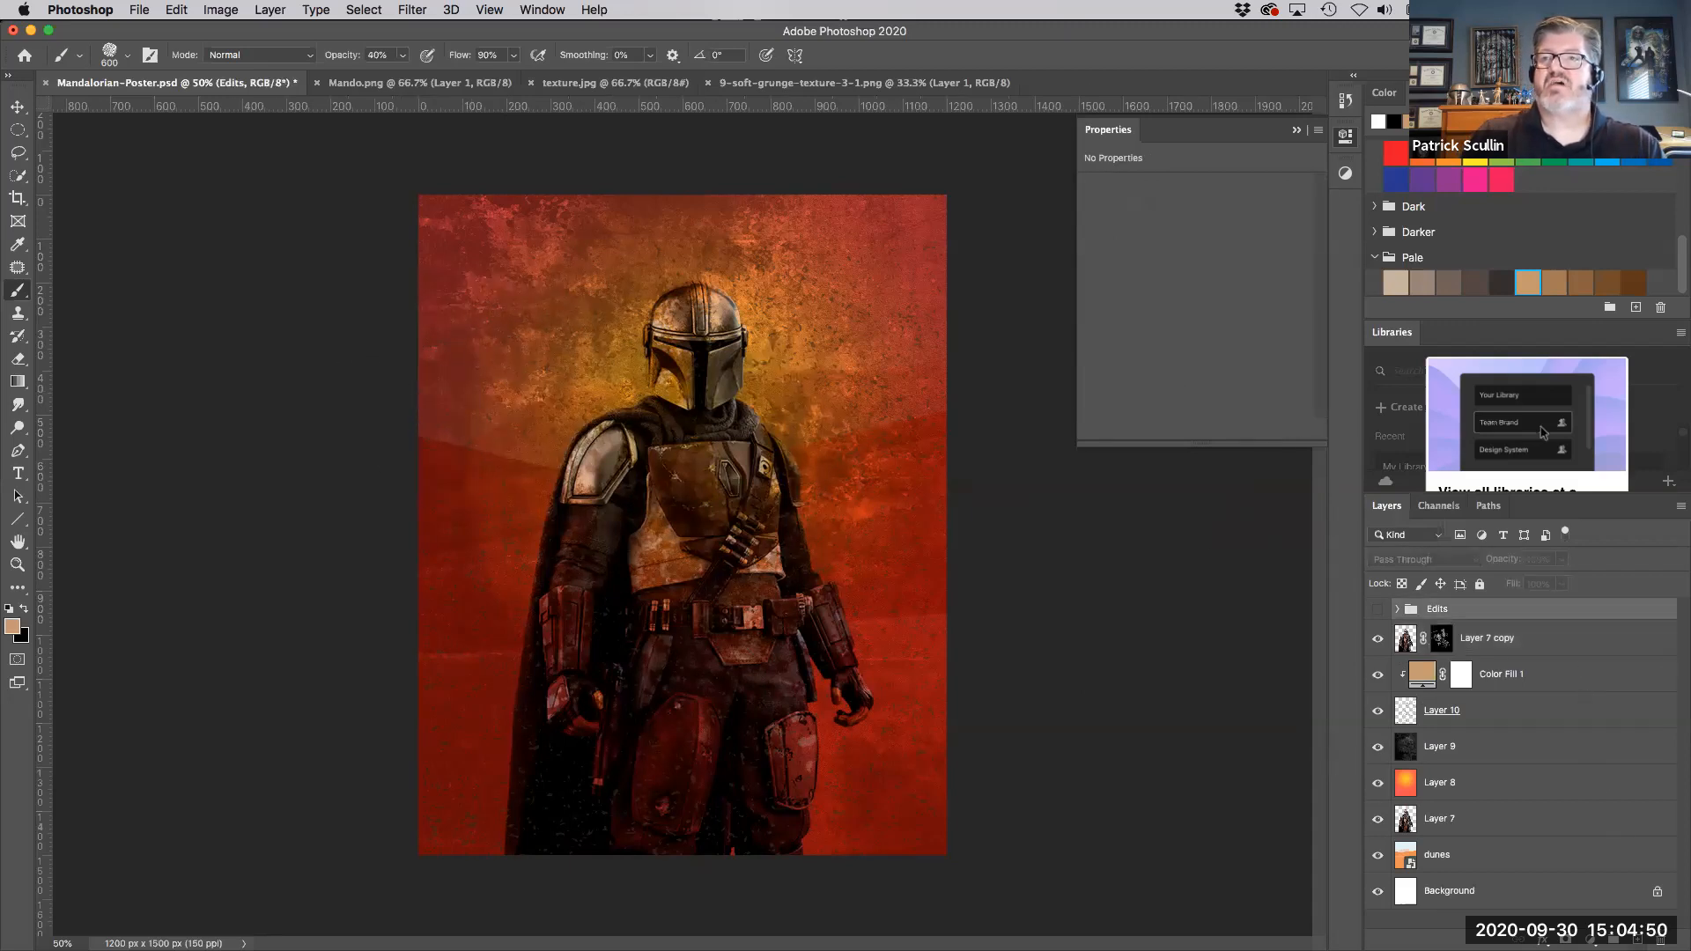
left_click(1637, 939)
left_click(1396, 287)
left_click(476, 324)
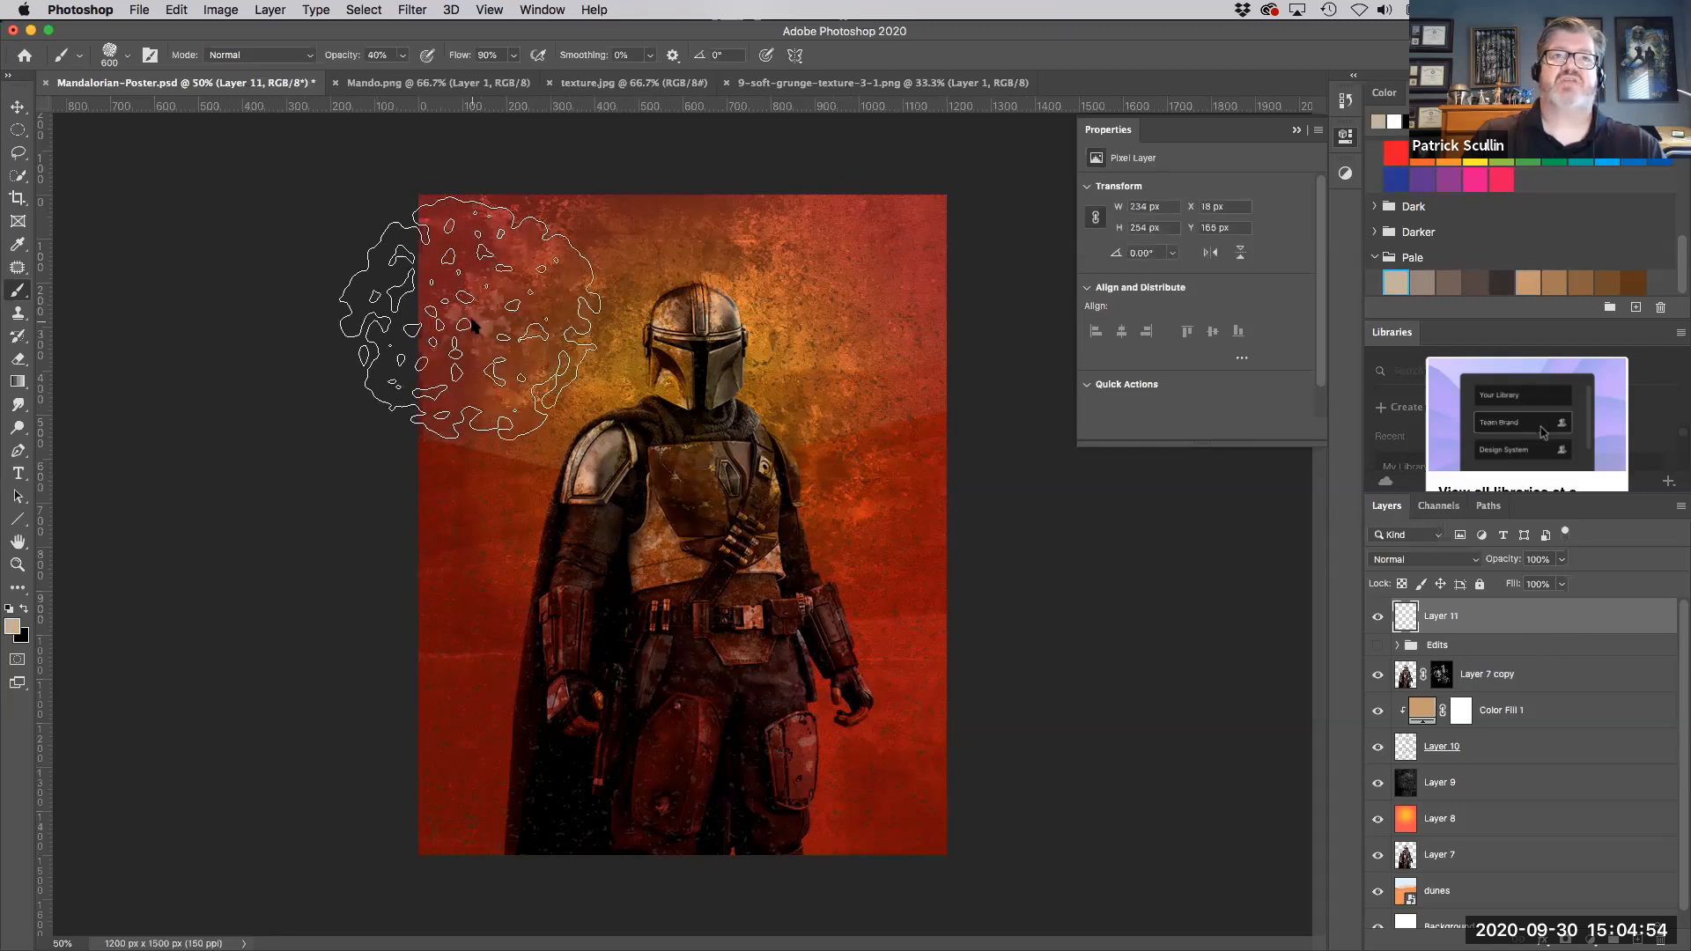
left_click(542, 554)
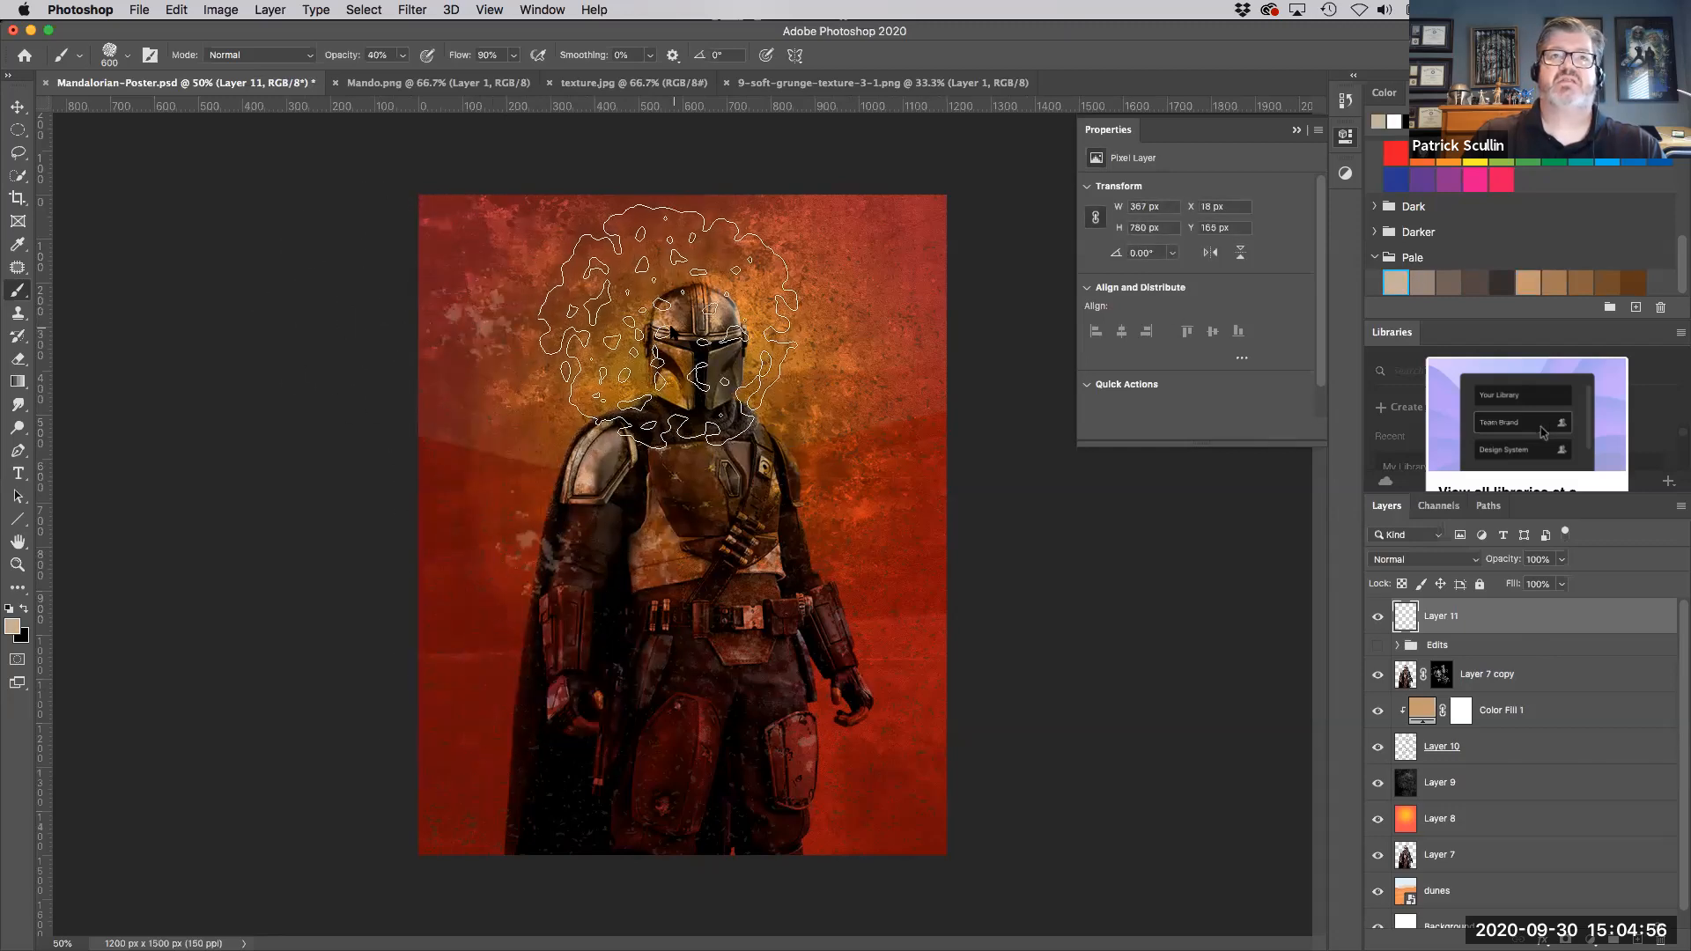
left_click(839, 547)
left_click(844, 425)
left_click(784, 273)
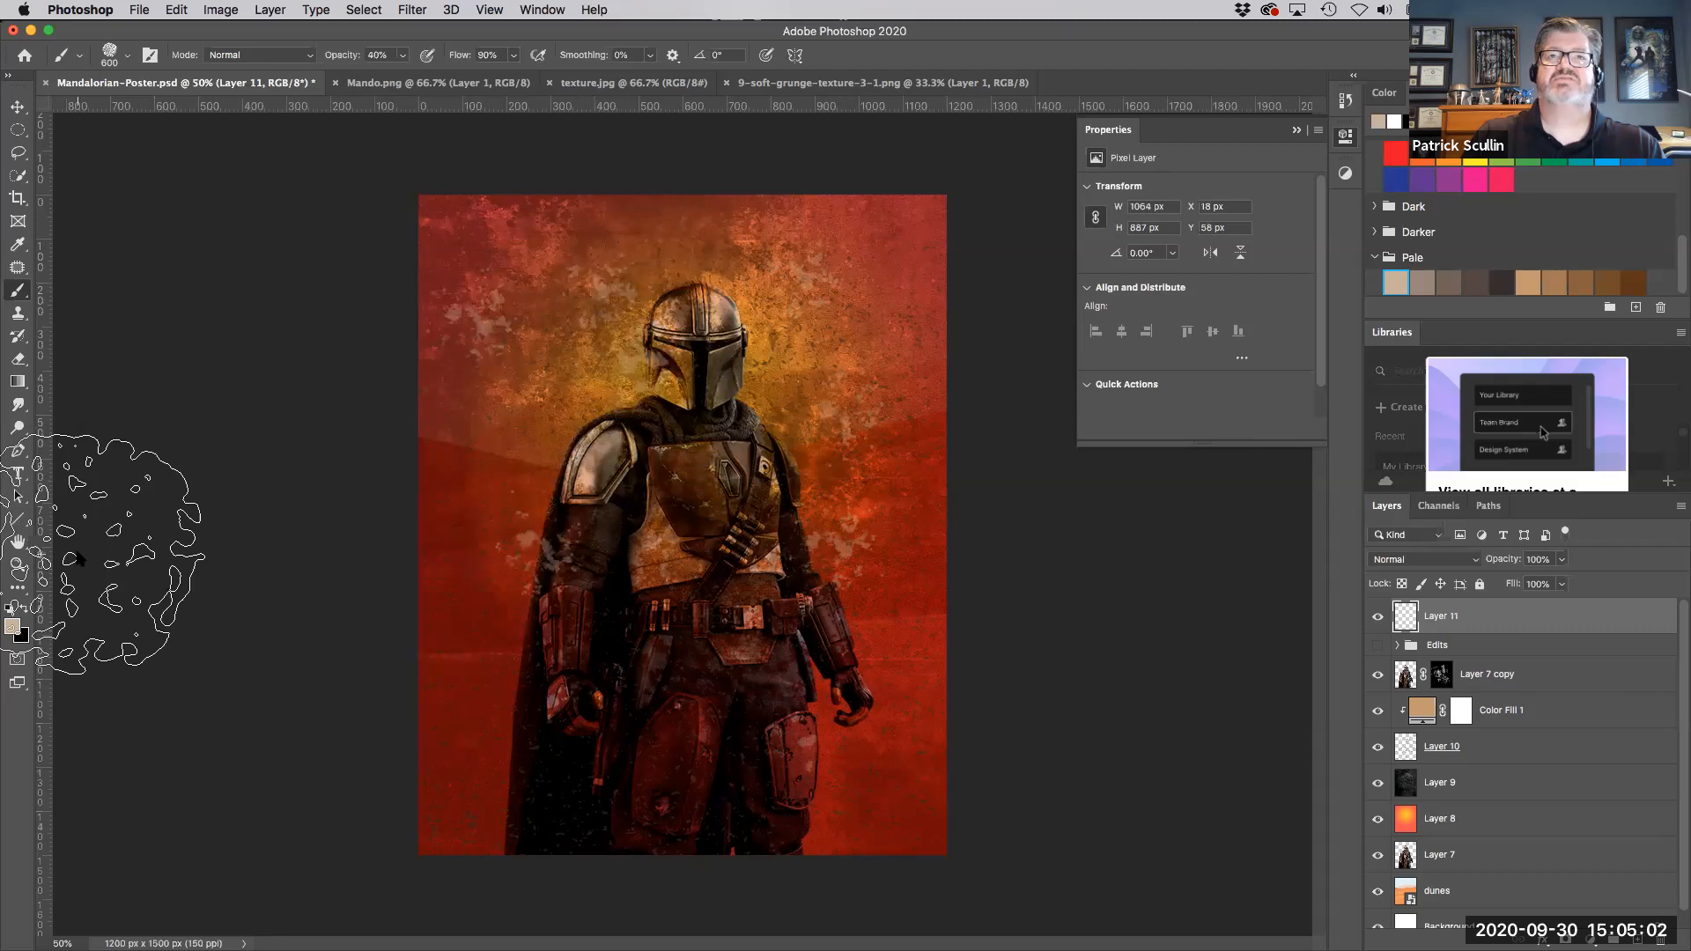
left_click(401, 731)
left_click(793, 660)
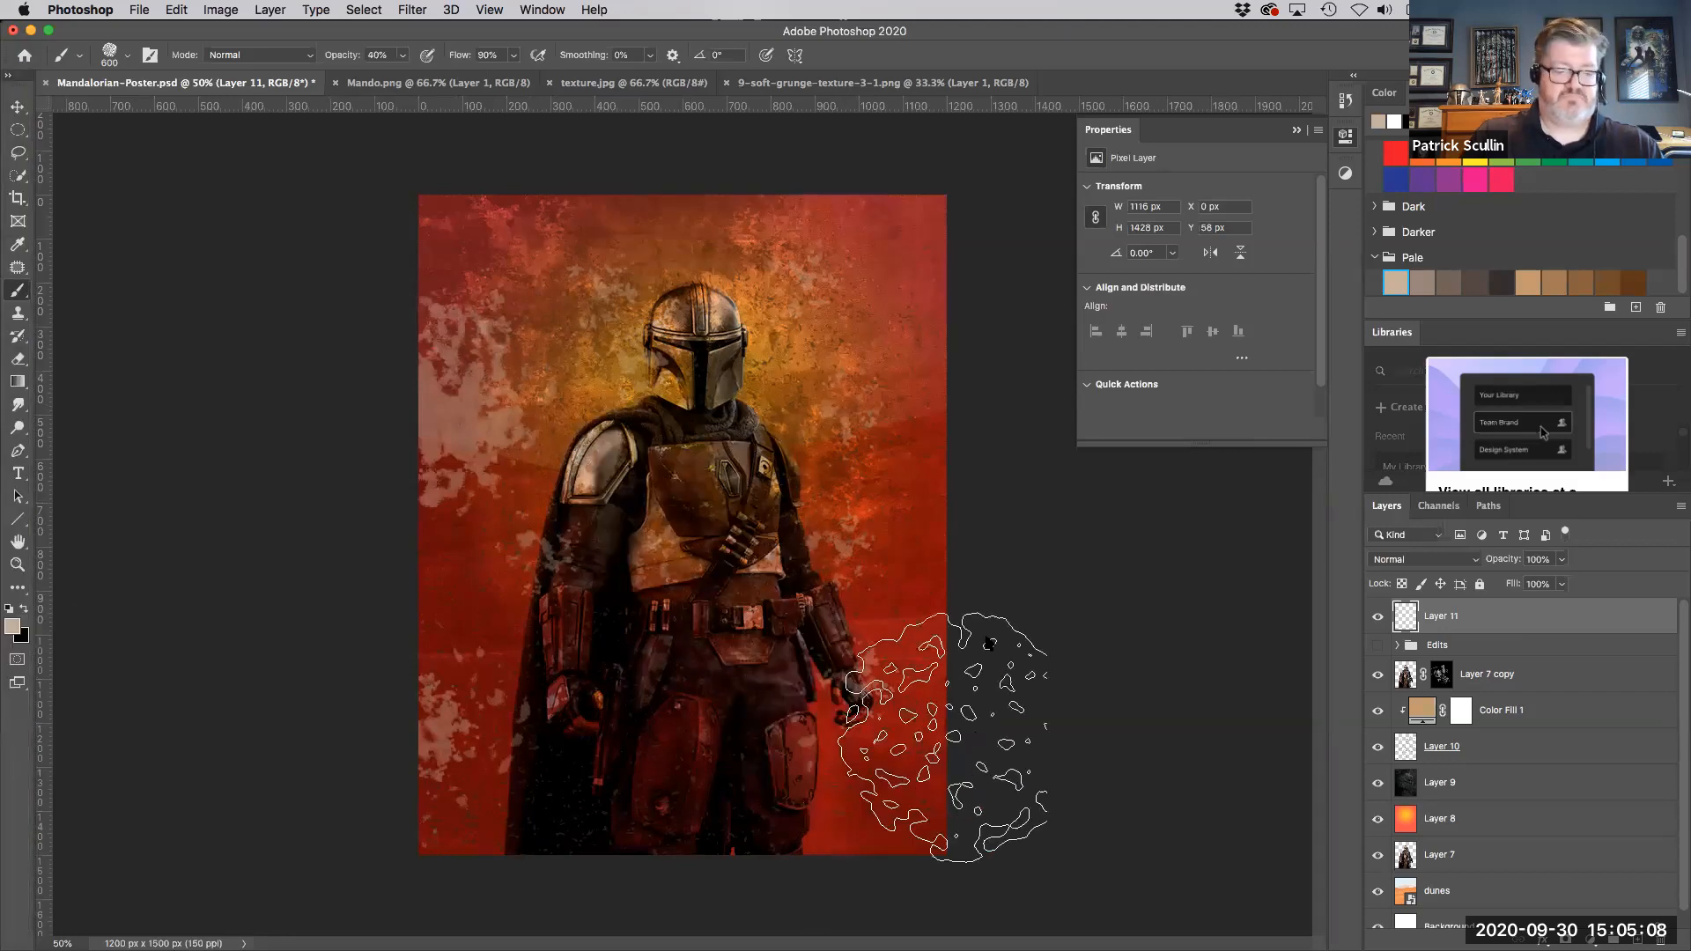
left_click(957, 593)
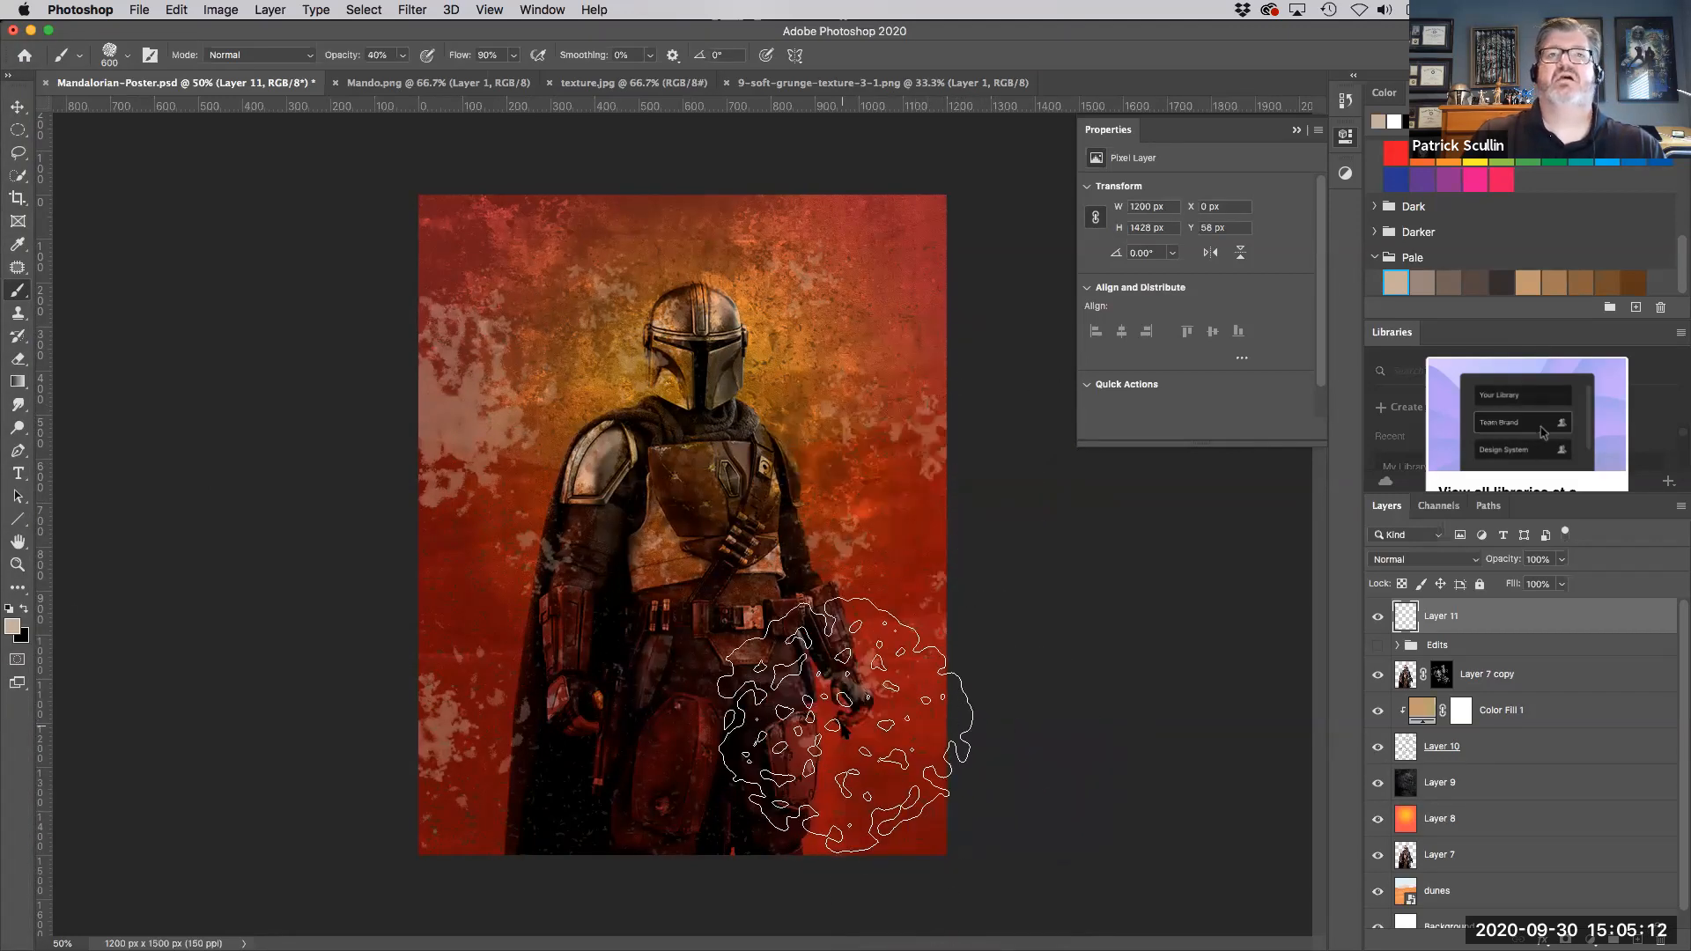
Step: Set the blend mode of the new beige texture layer to Color Dodge
left_click(1432, 560)
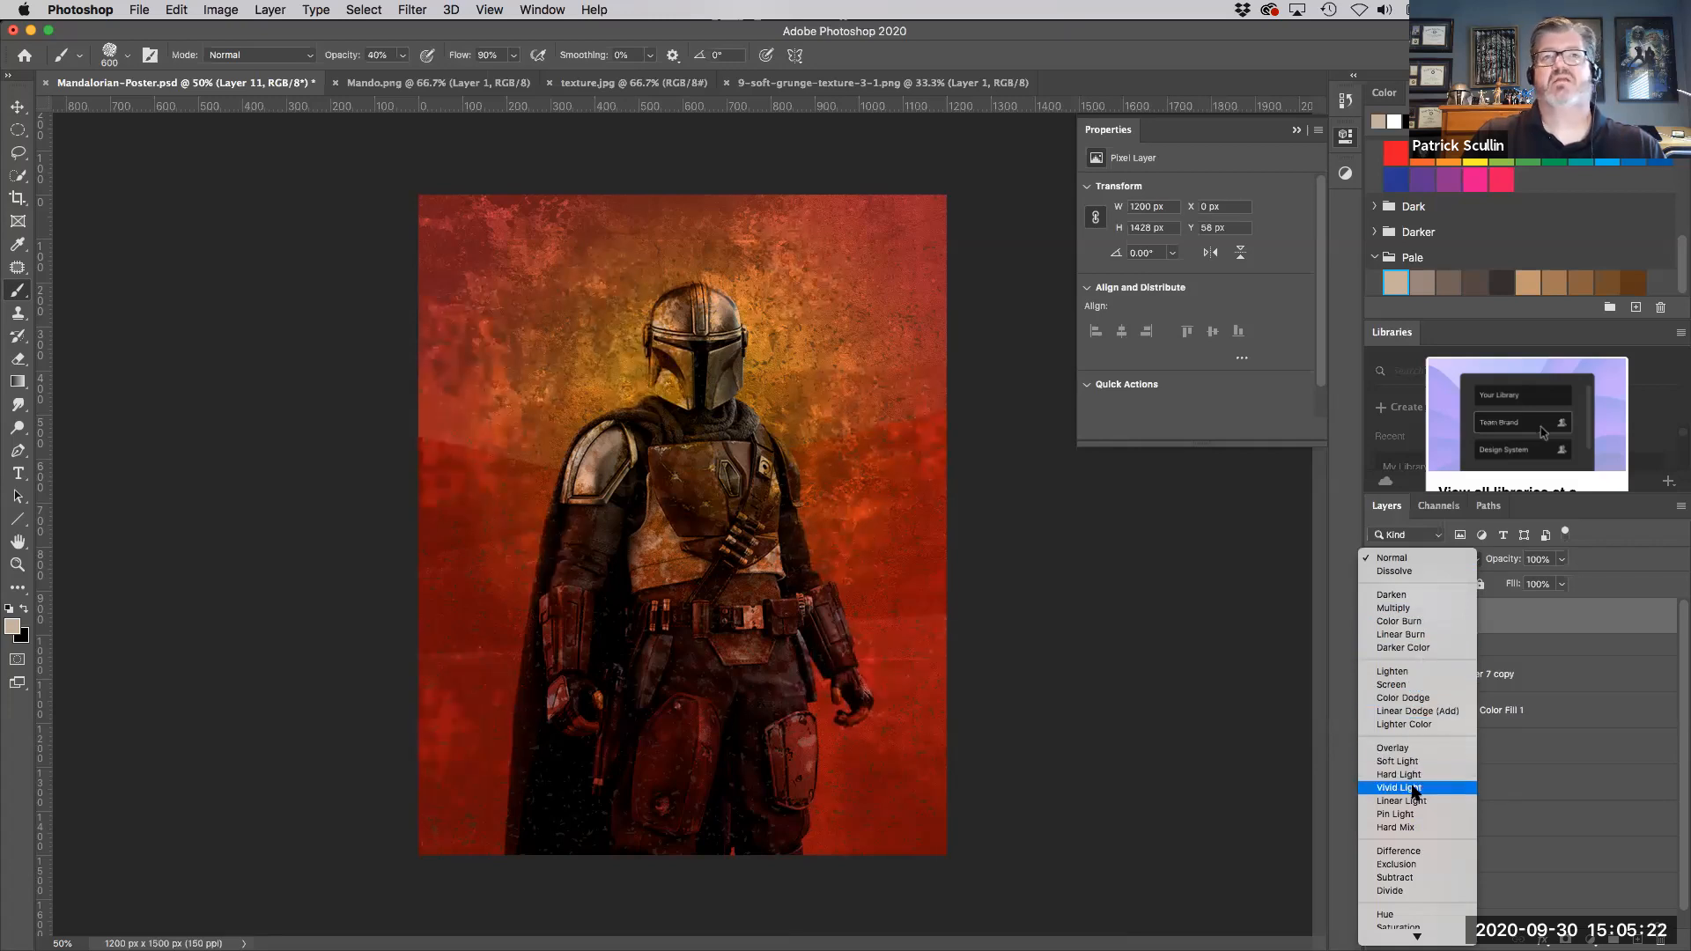
left_click(1426, 700)
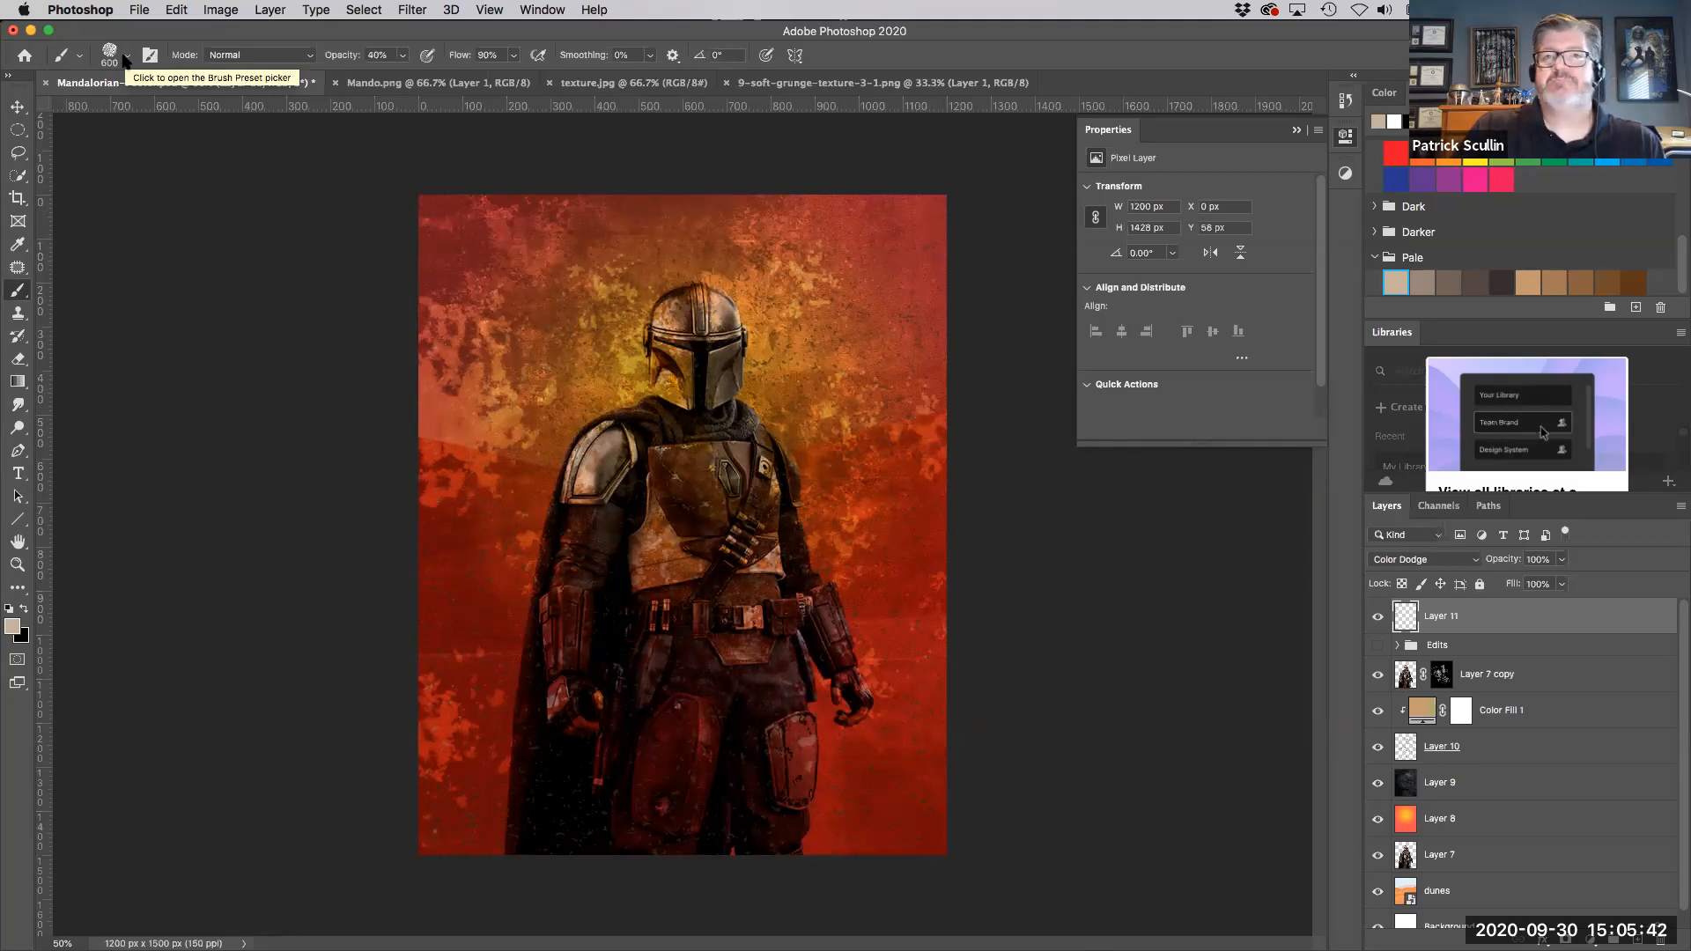
key("super+minus")
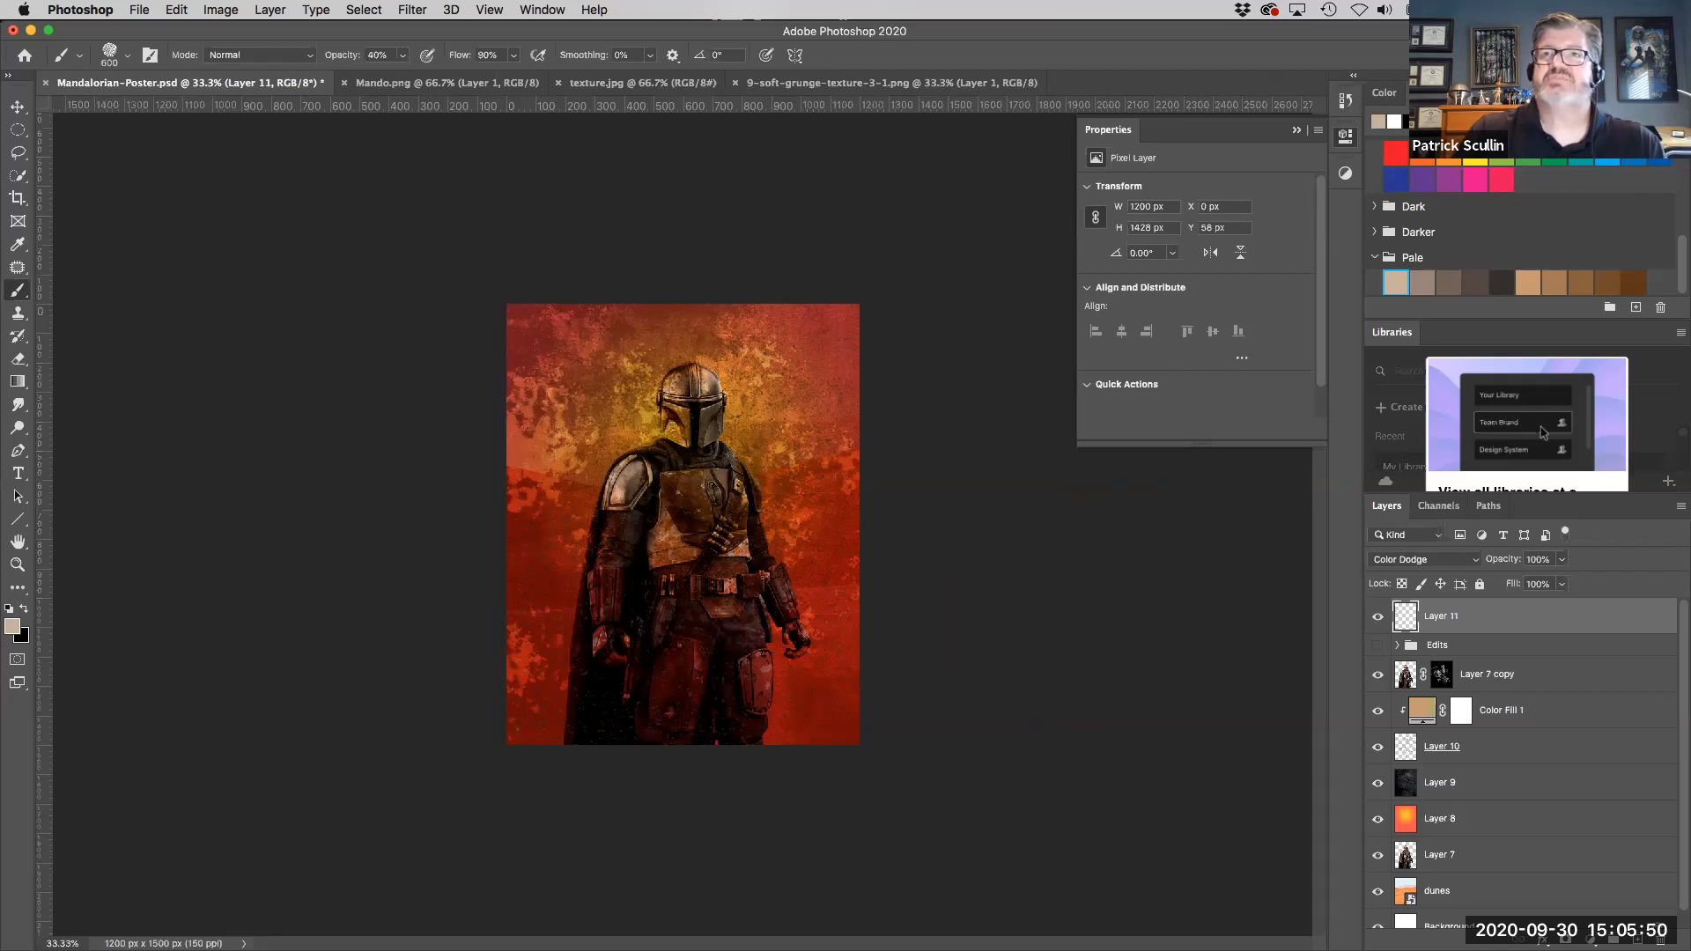
left_click(1296, 129)
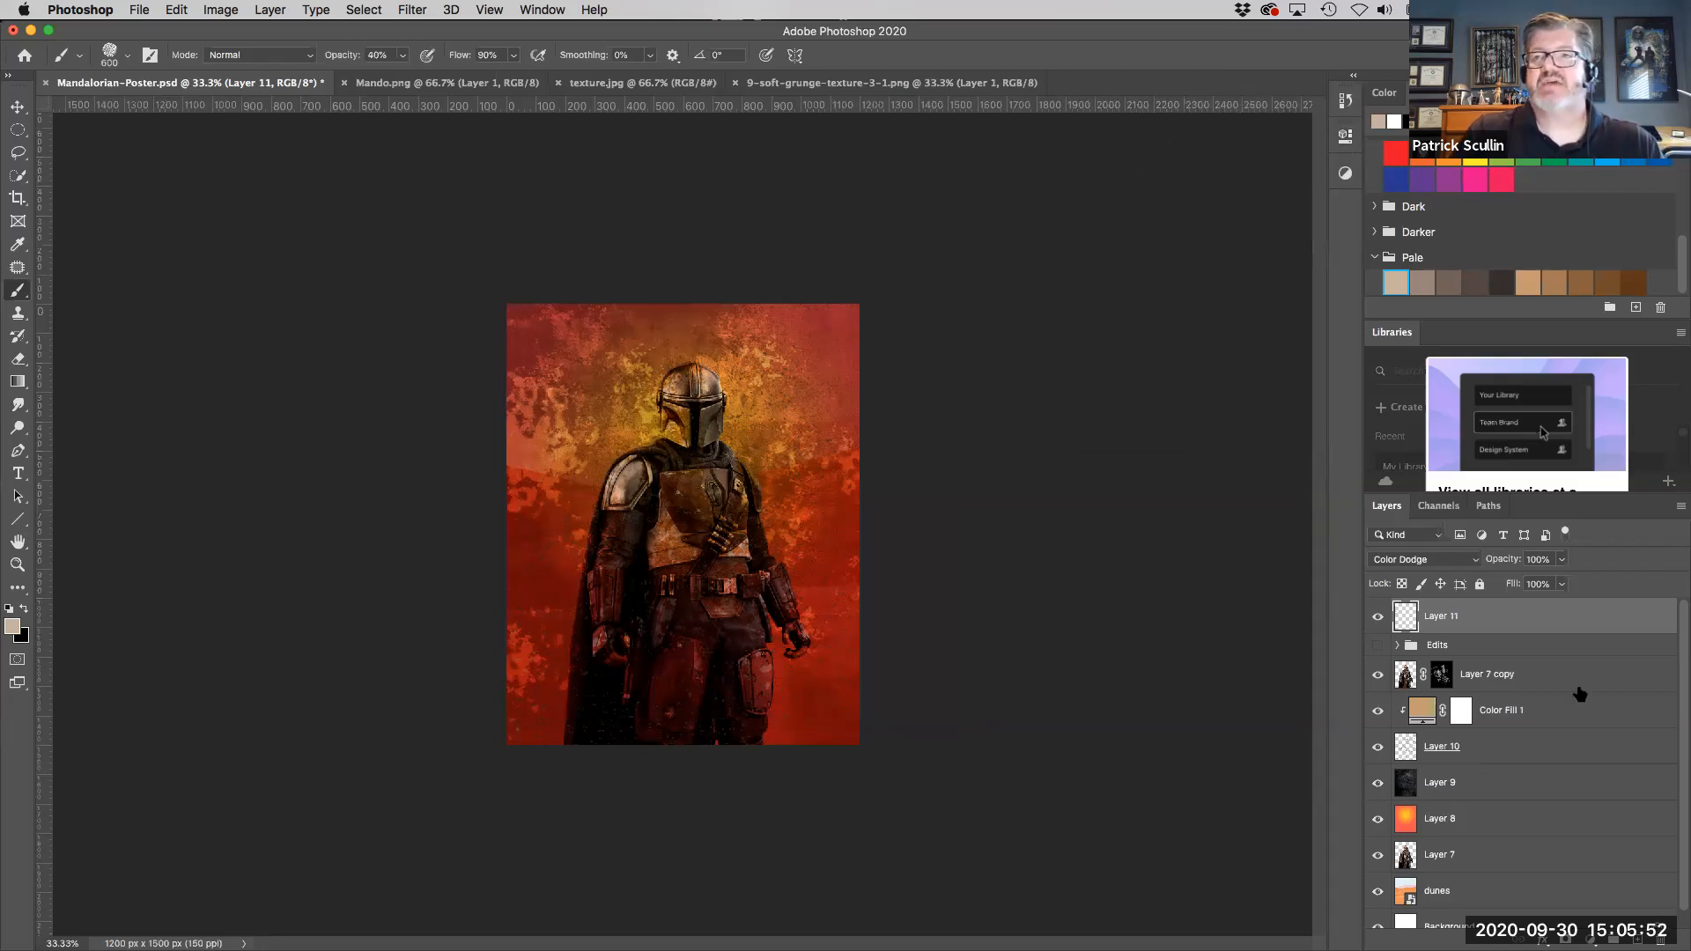
Step: Add a Hue/Saturation adjustment layer on top of the stack with Colorize enabled and Lightness at +20
left_click(1341, 175)
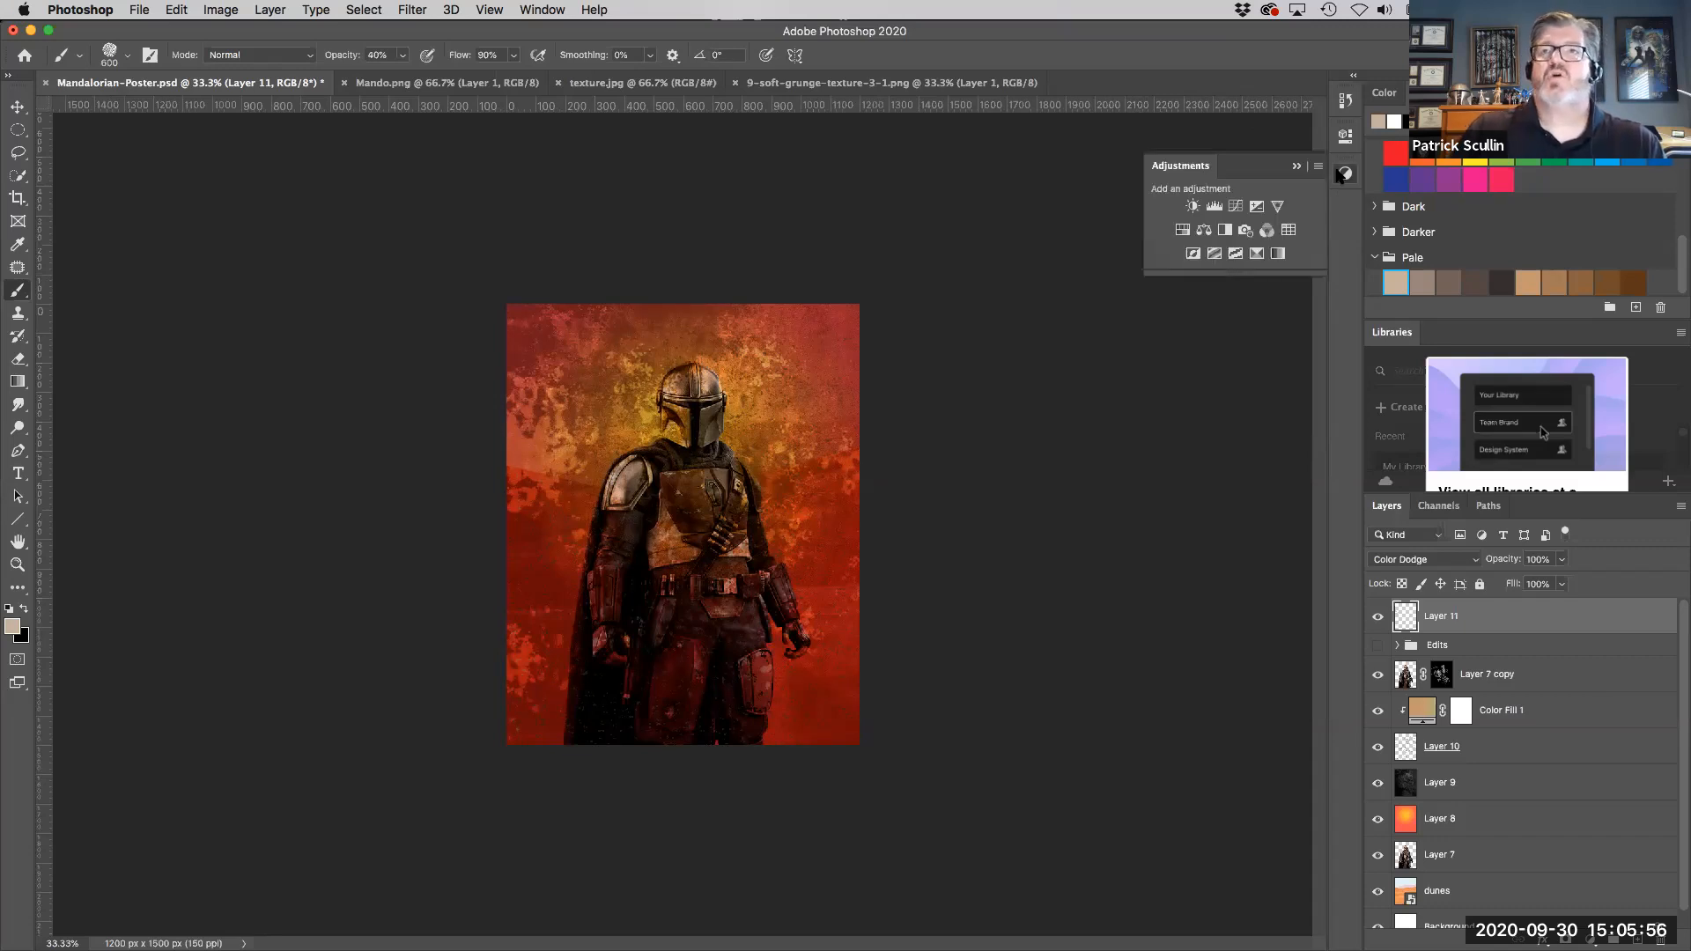
left_click(1182, 231)
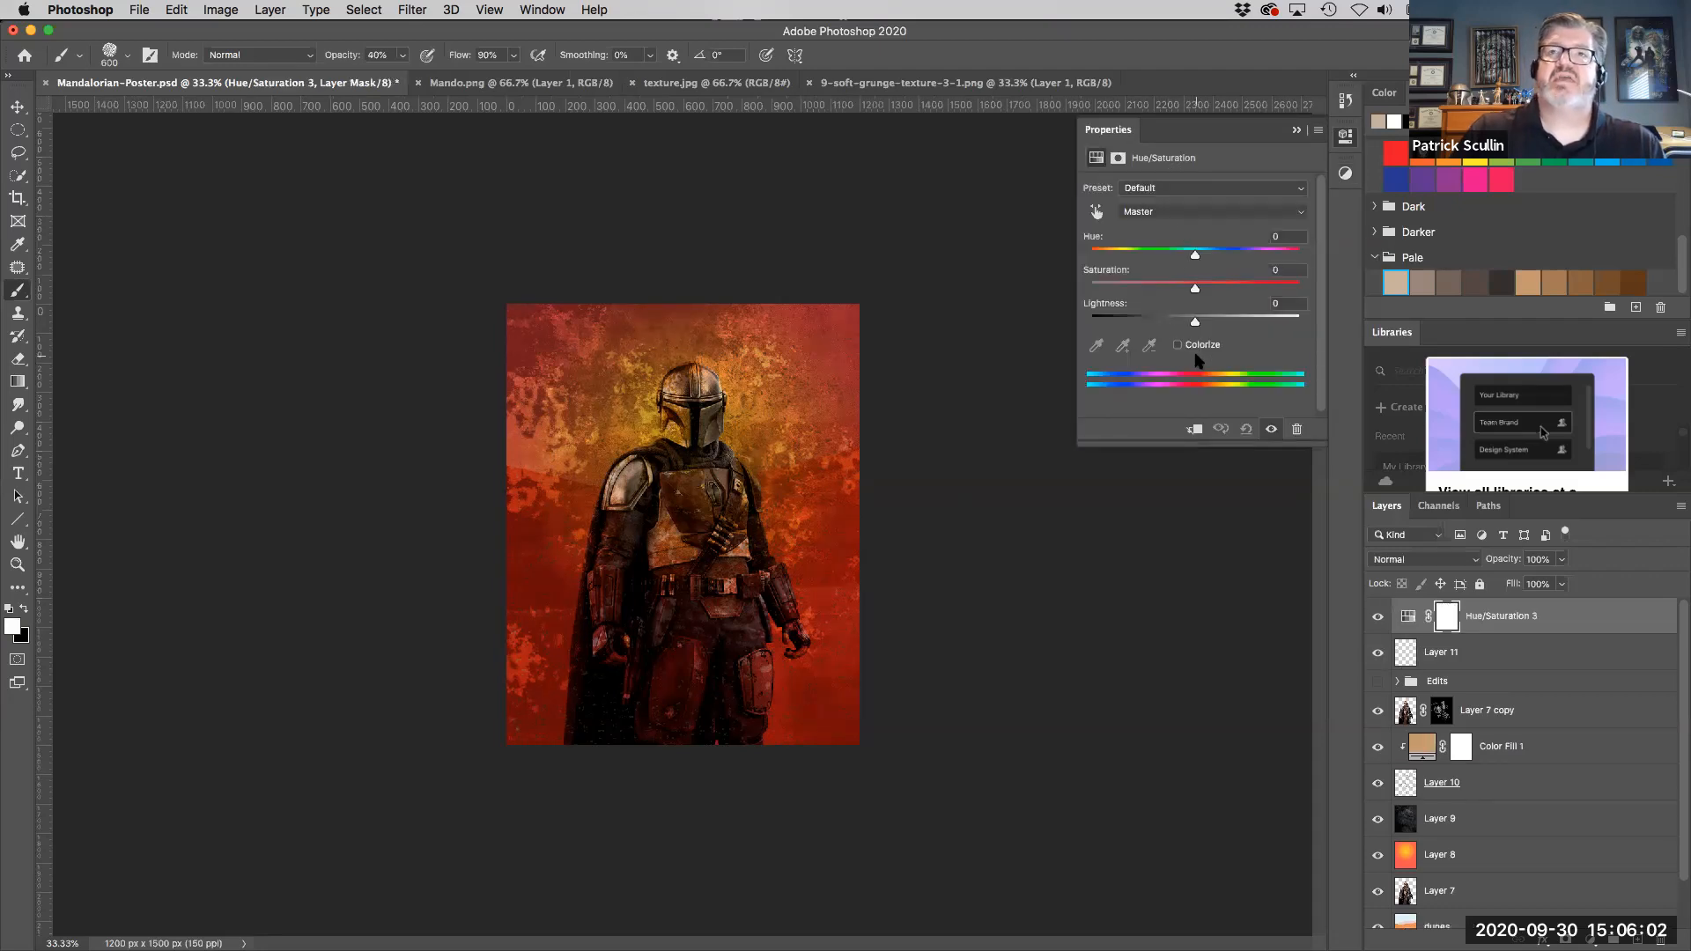
mouse_move(1195, 289)
left_mouse_down()
mouse_move(1128, 291)
mouse_move(1162, 291)
left_mouse_up()
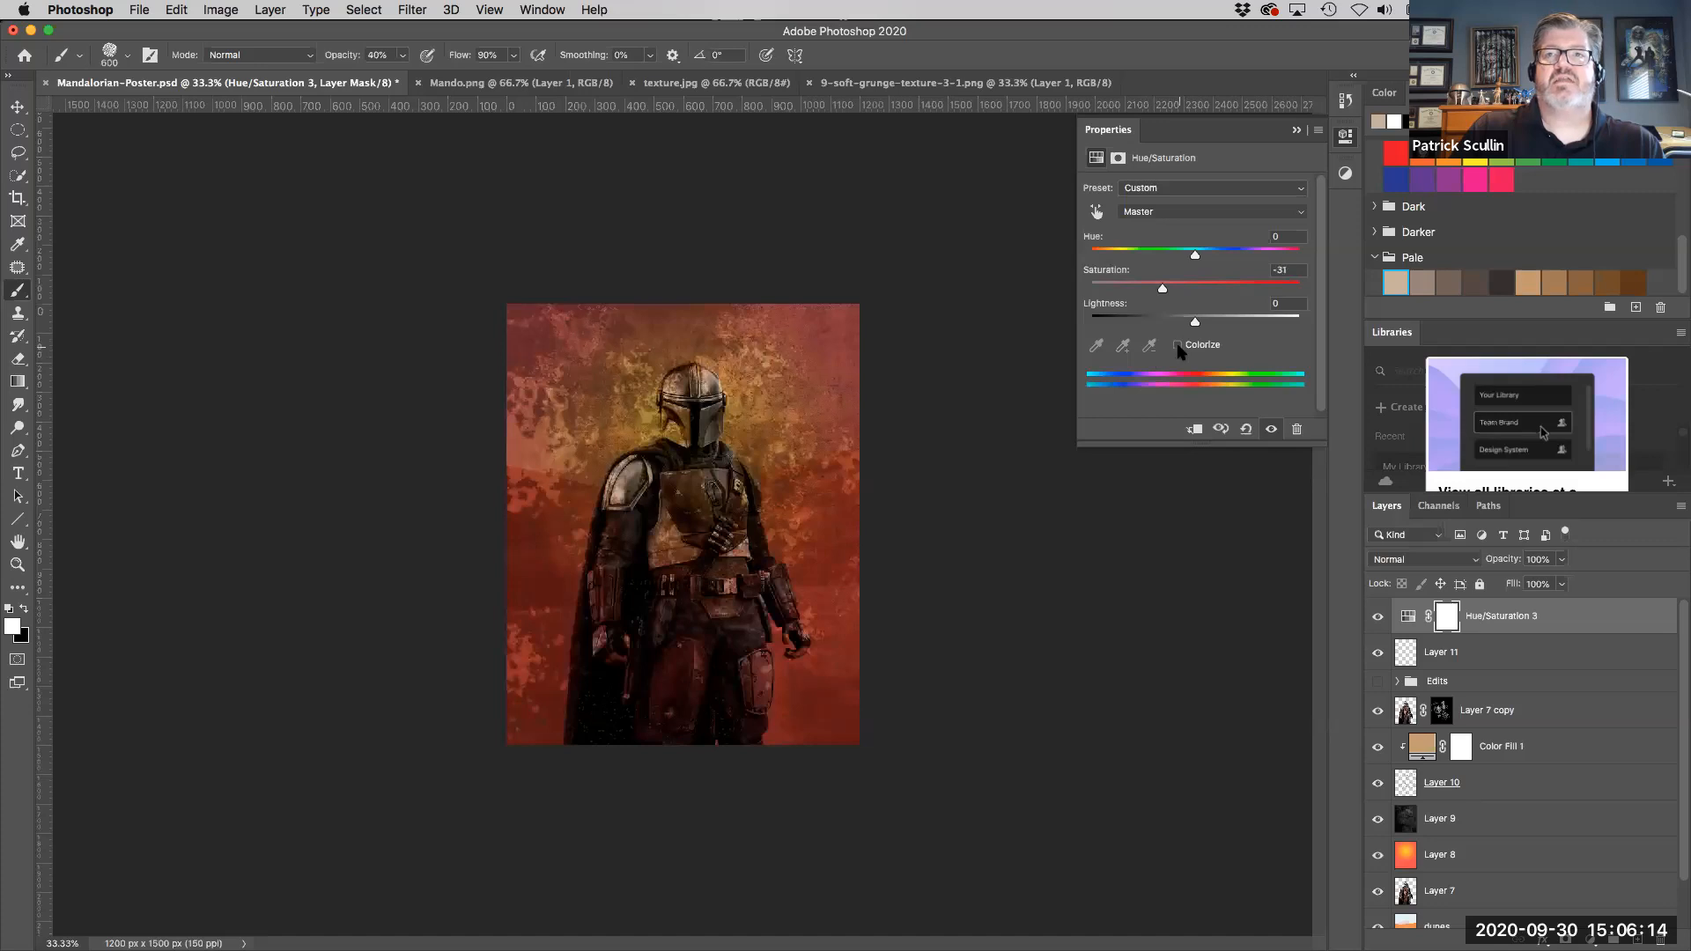
left_click(1178, 345)
left_click_drag(1197, 321, 1218, 326)
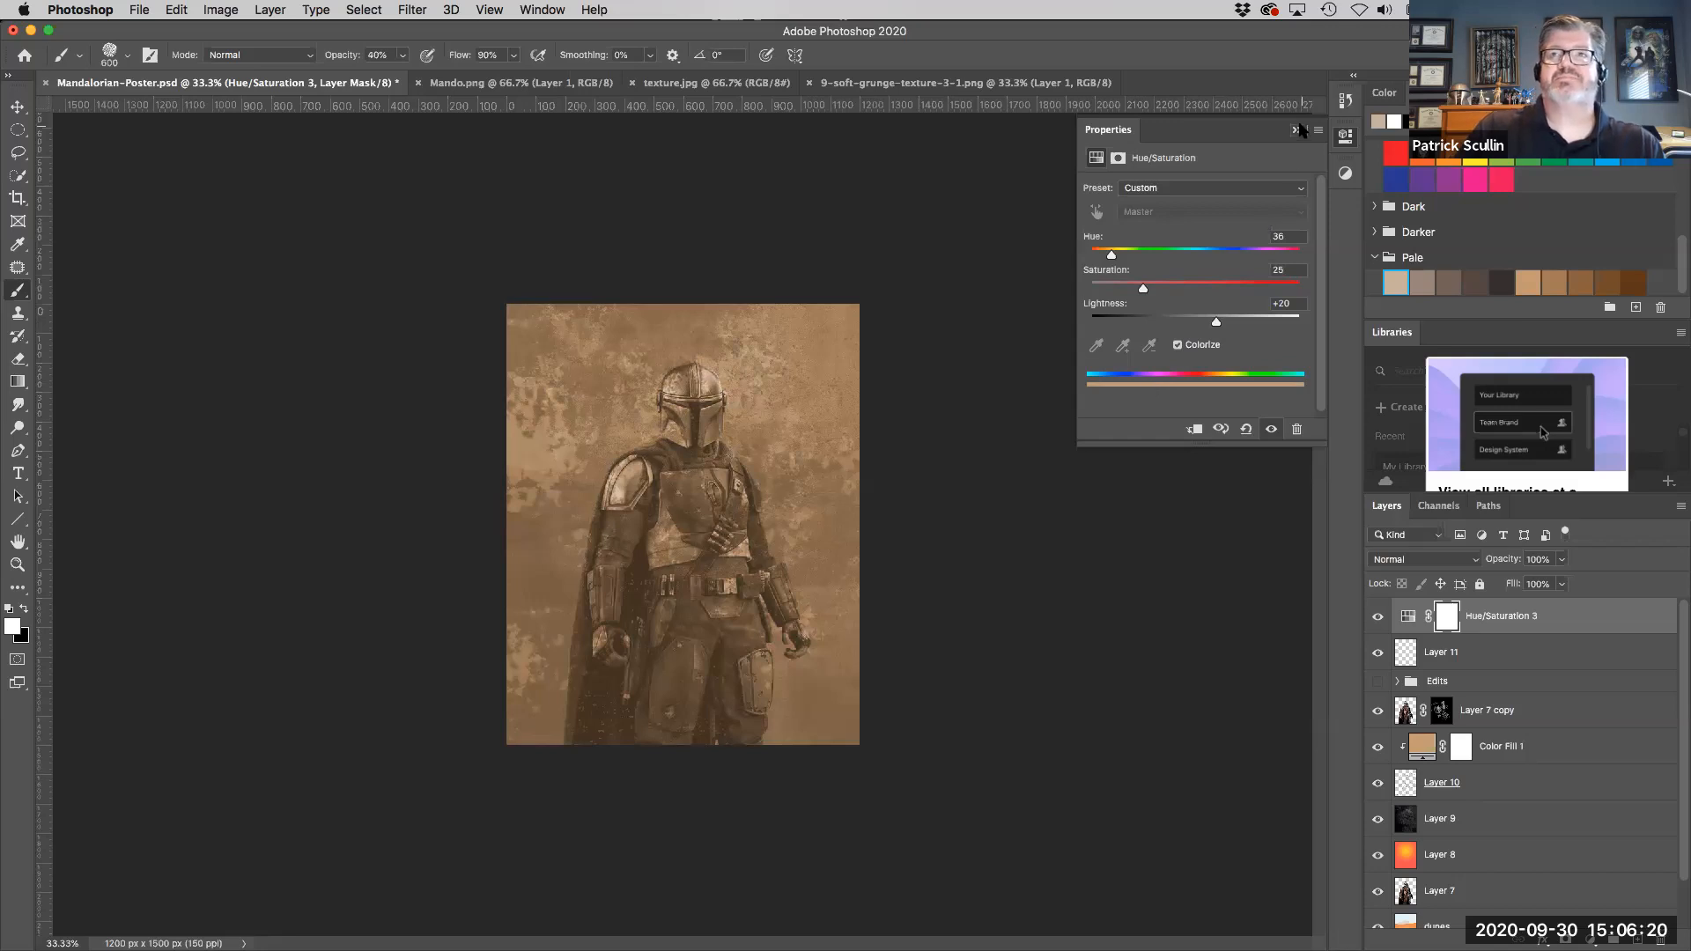
left_click(1299, 131)
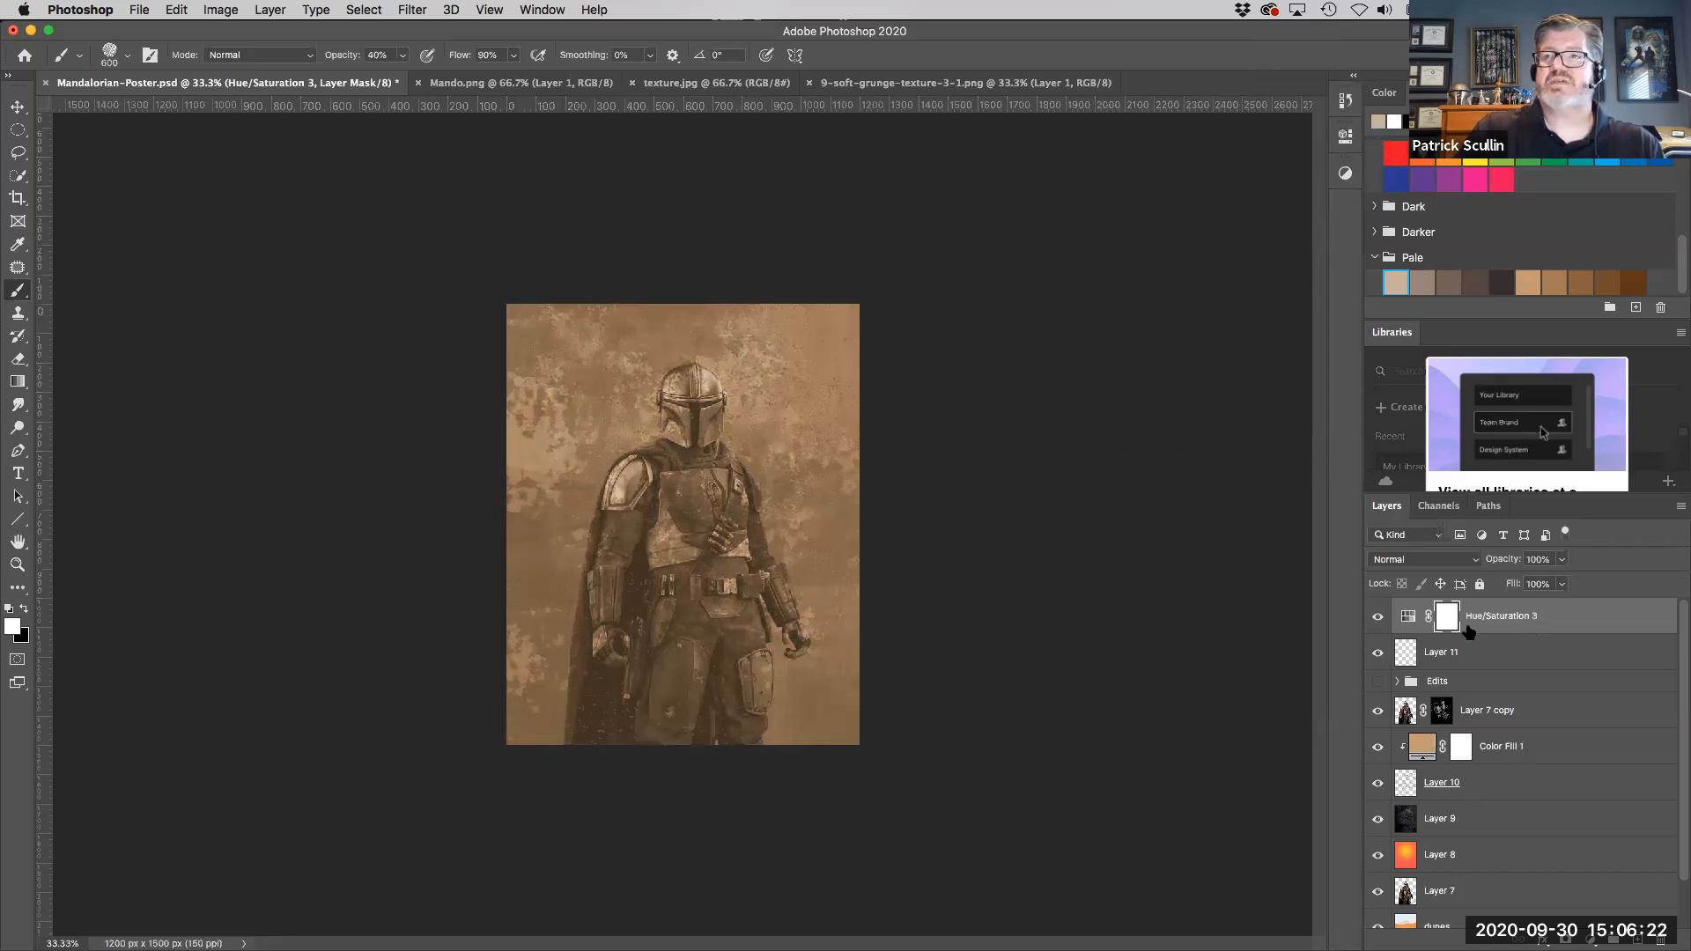
Step: Lower the Hue/Saturation adjustment layer's opacity to 38%
left_click(1409, 619)
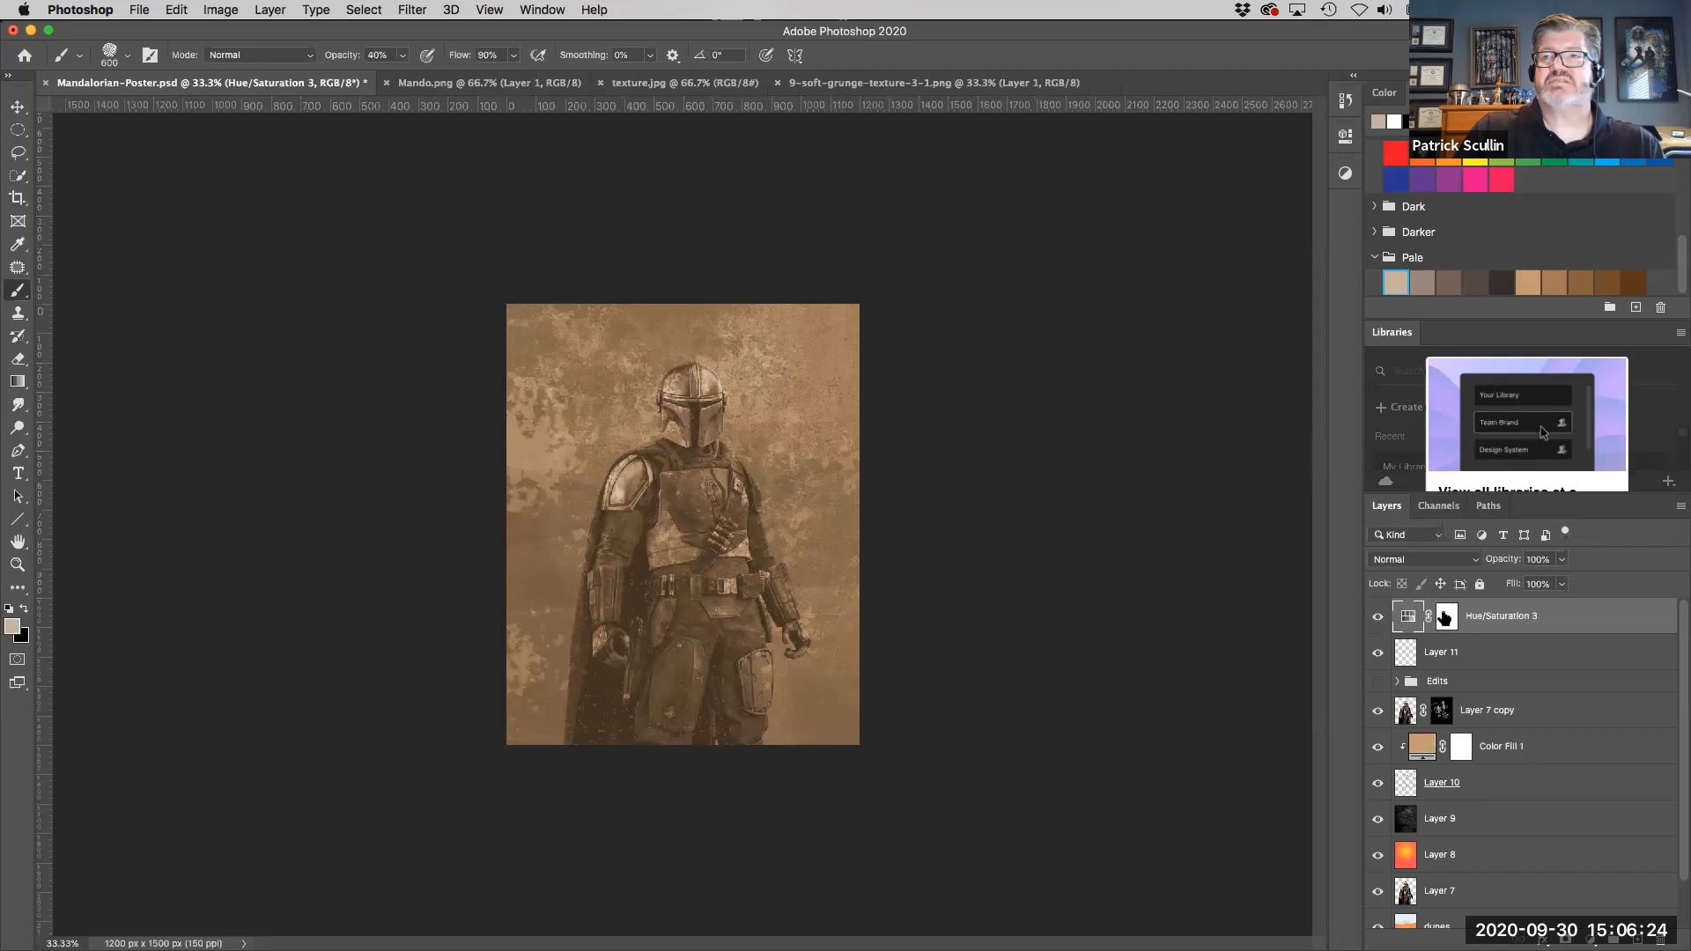
left_click(1562, 584)
left_click_drag(1550, 586, 1512, 582)
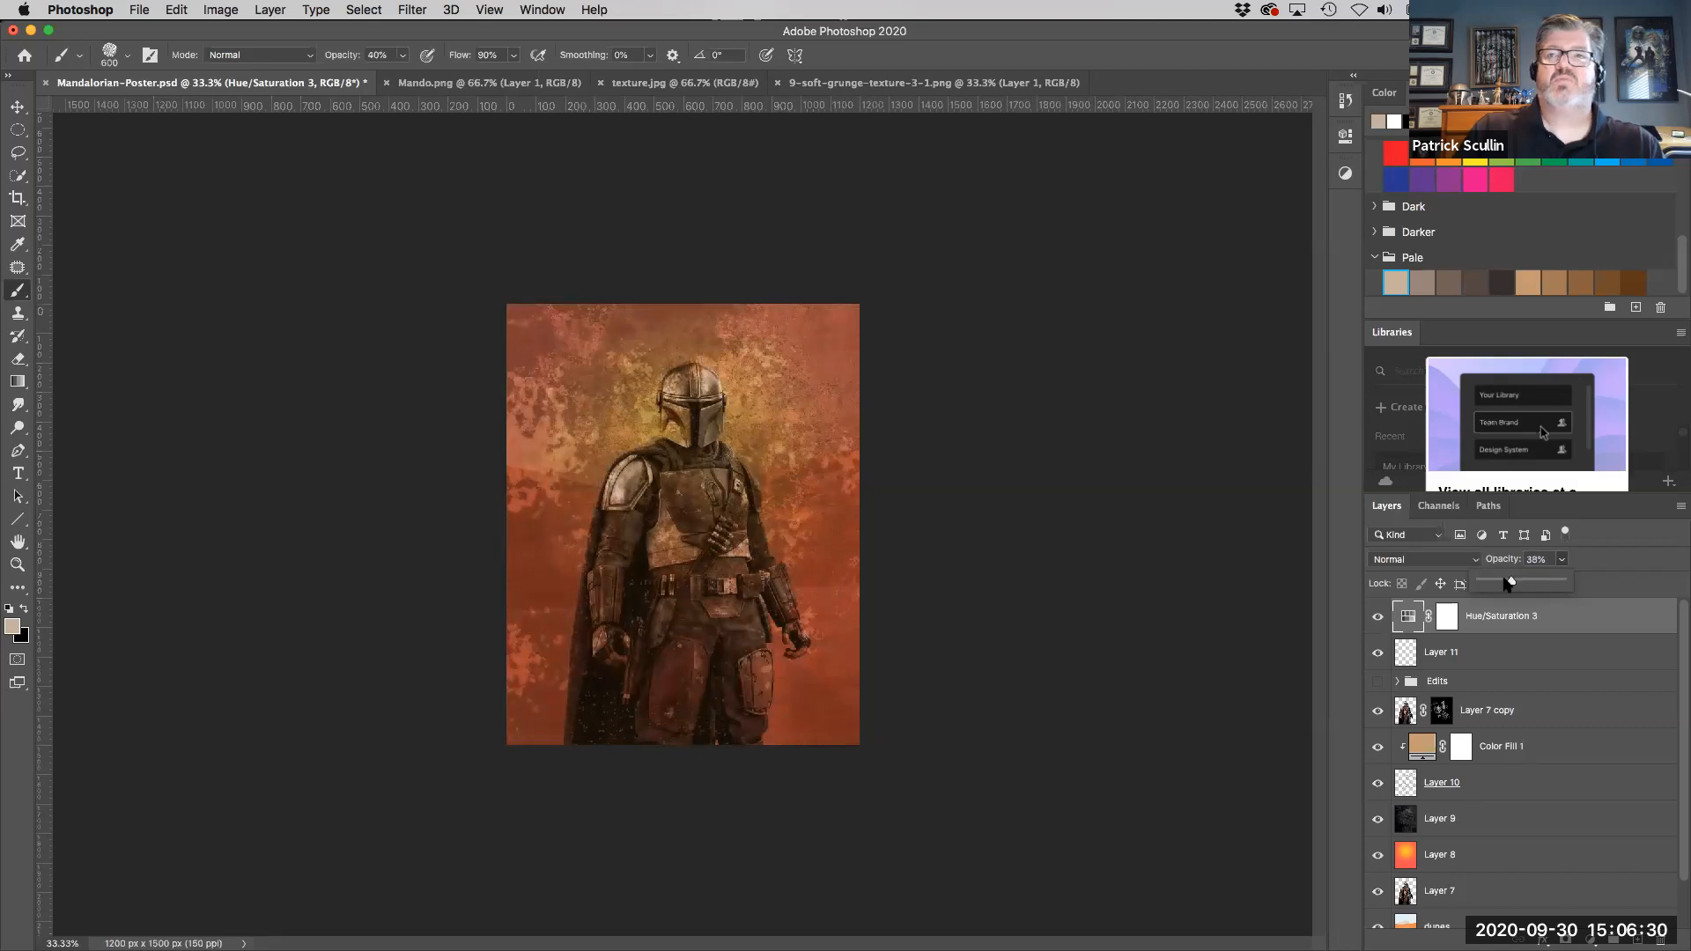
Step: Compare the poster with and without the Hue/Saturation adjustment layer, and reduce that layer's opacity to 25%
left_click(1377, 619)
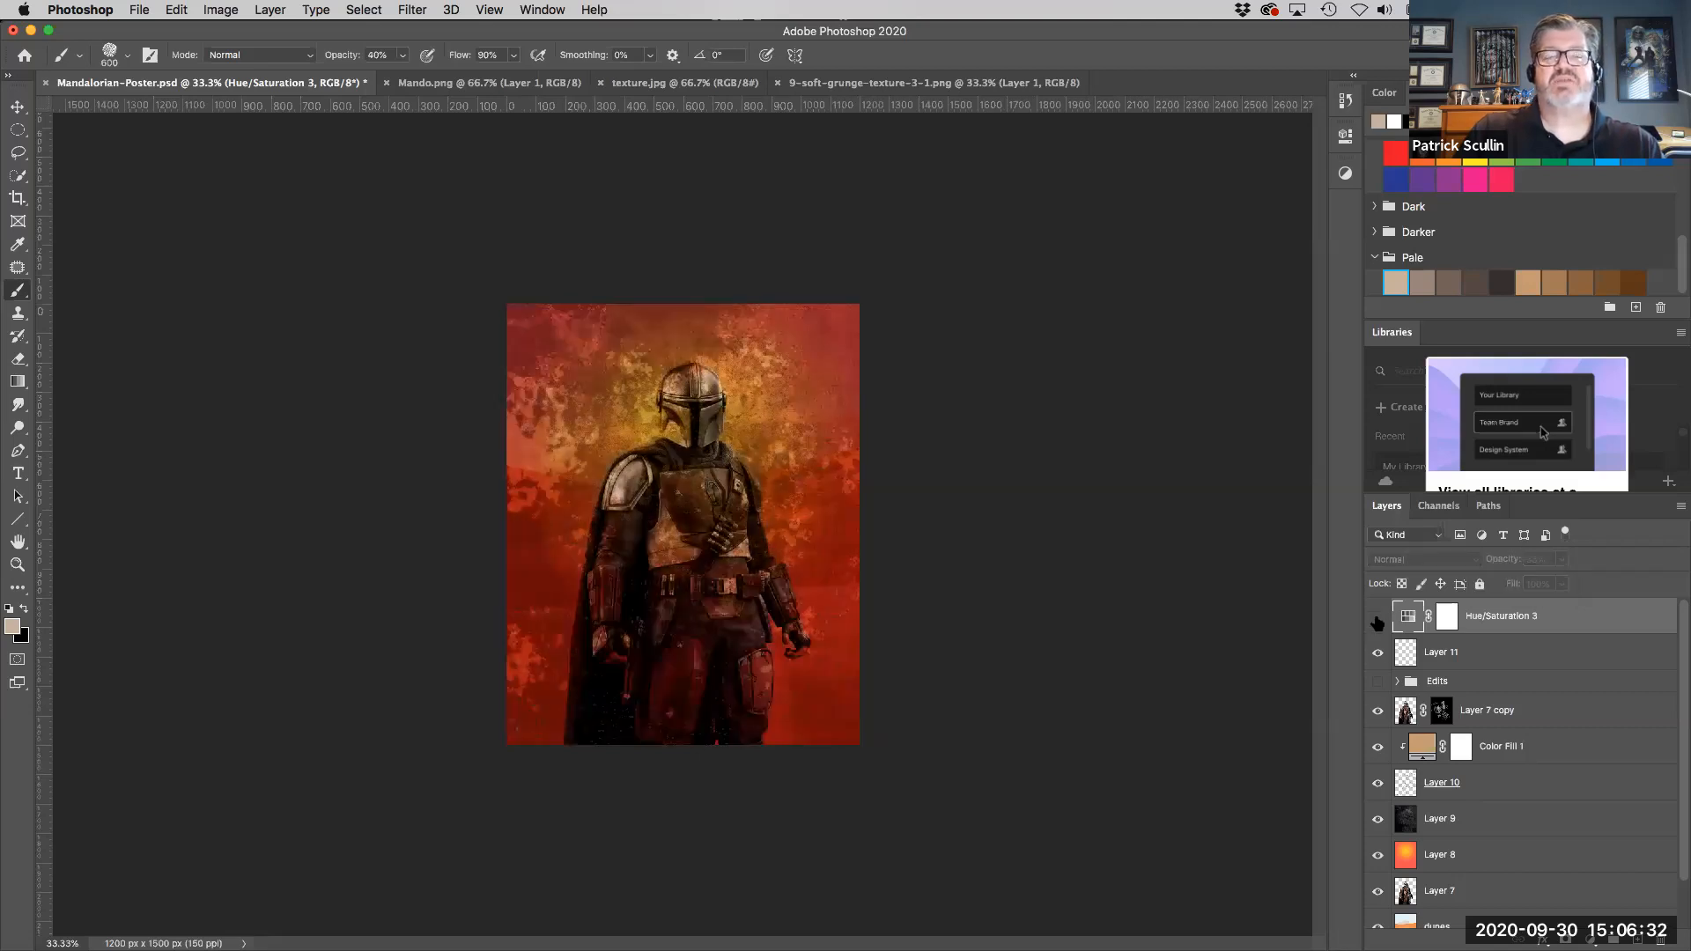
left_click(1377, 621)
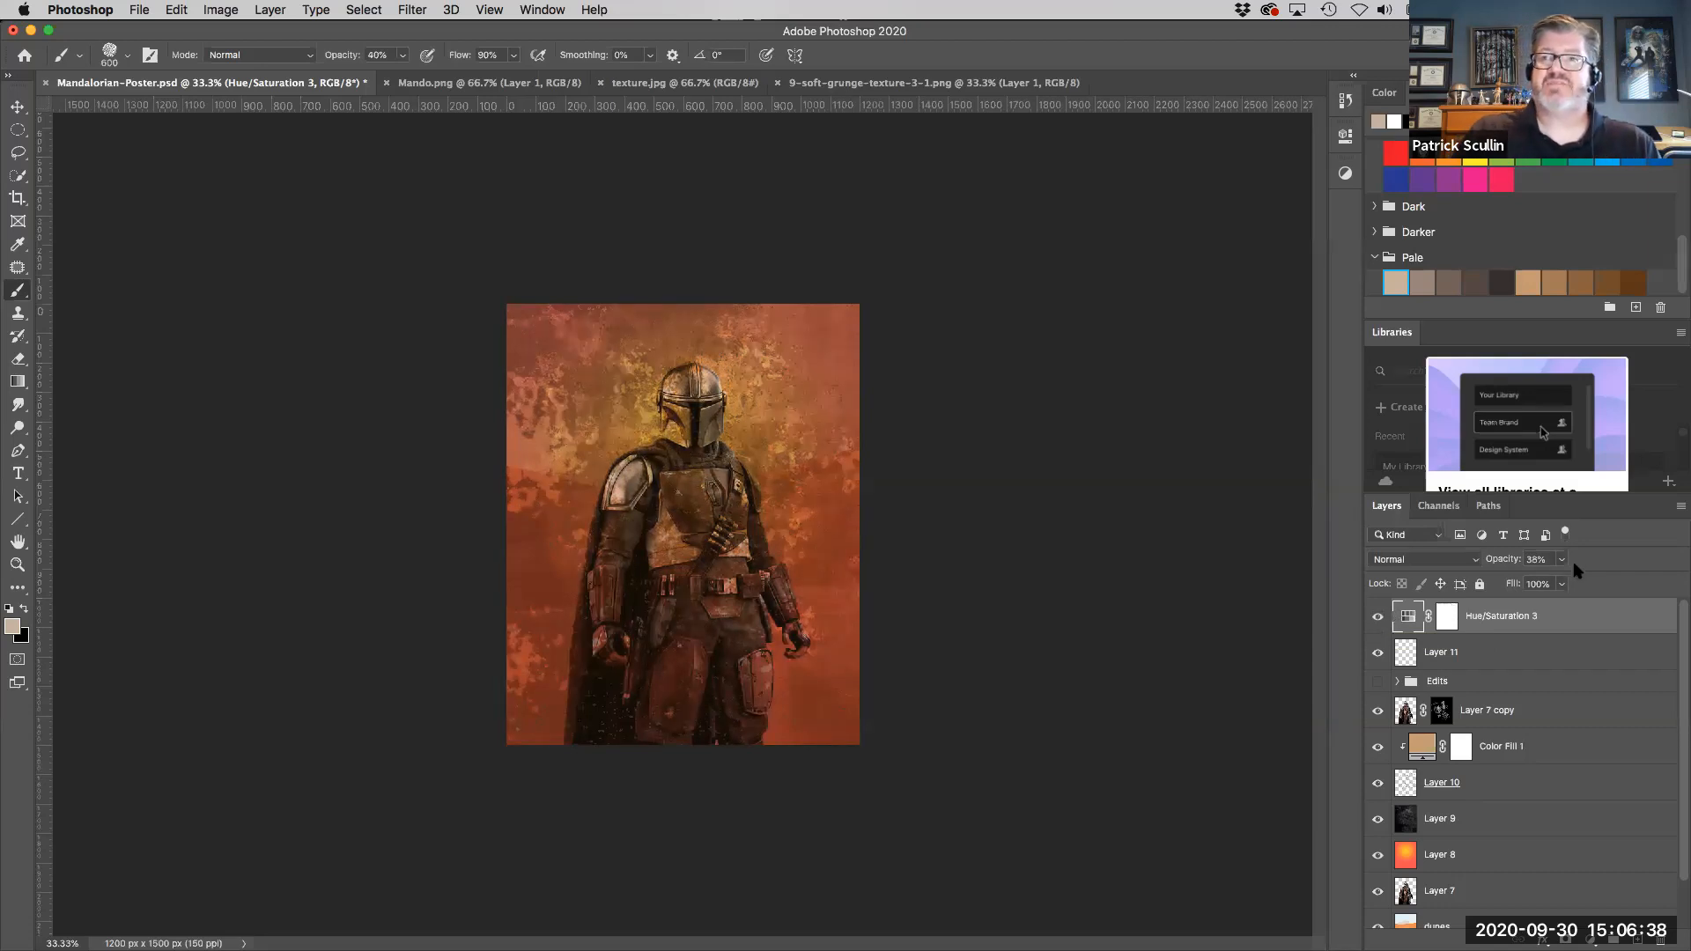
left_click_drag(1559, 566, 1551, 588)
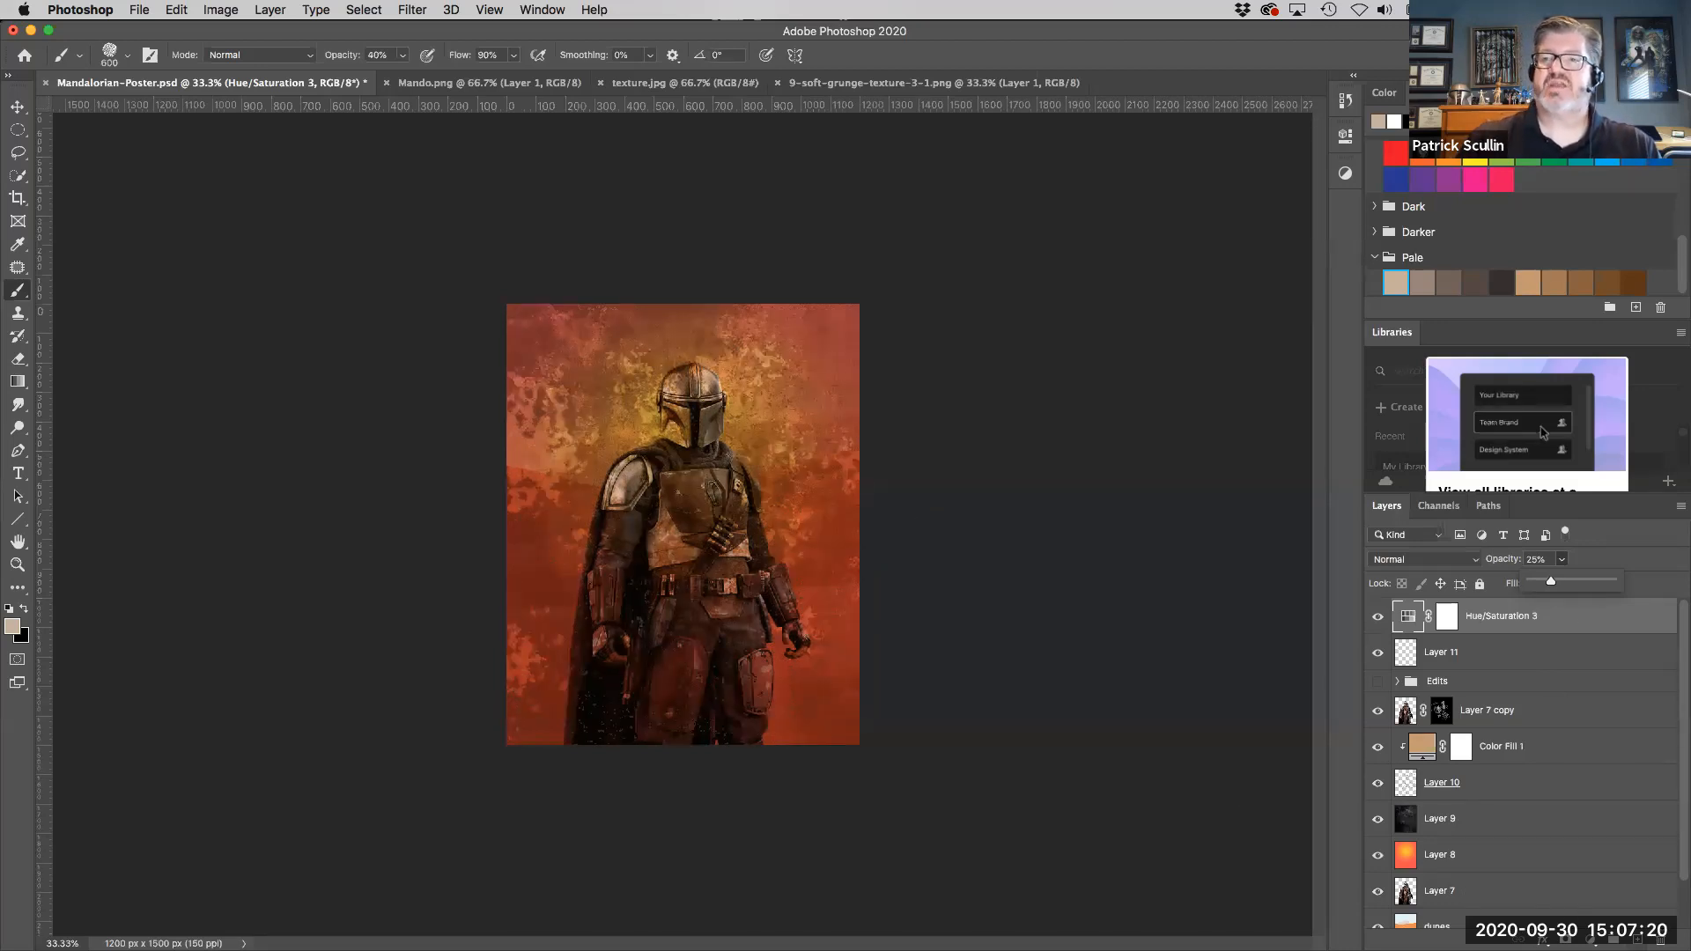
Step: Create a new layer on top of the stack and draw a large elliptical selection around the figure, just inside the canvas edges
left_click(1637, 939)
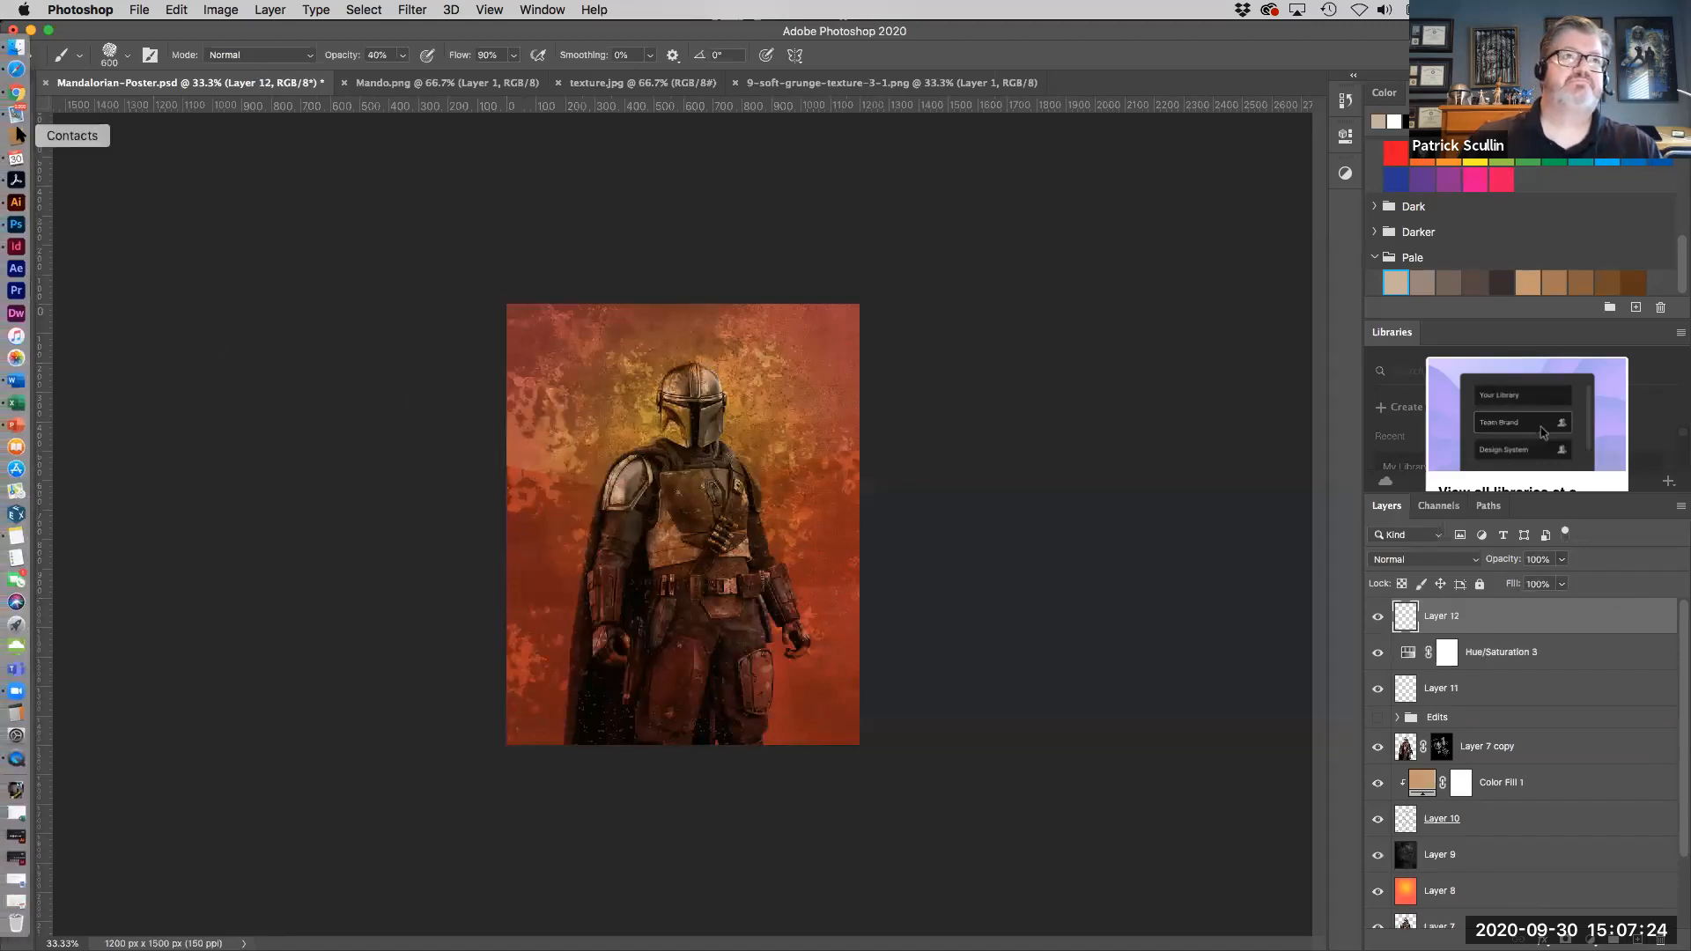
left_click(18, 131)
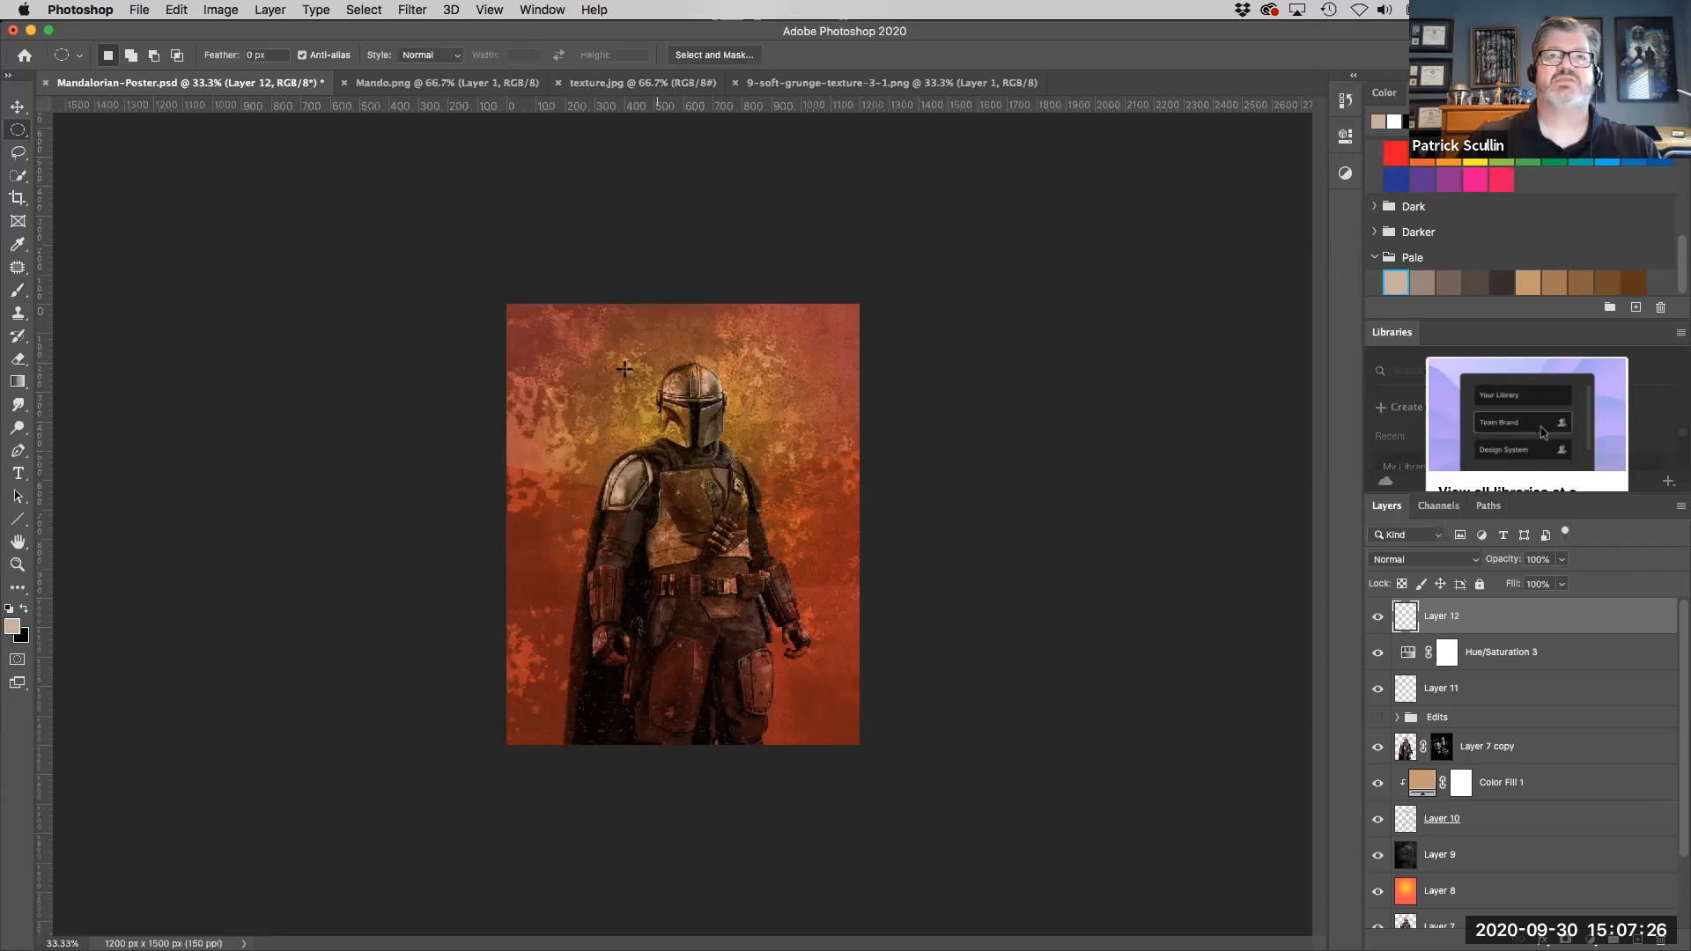
left_click_drag(550, 340, 852, 761)
left_click_drag(783, 678, 759, 651)
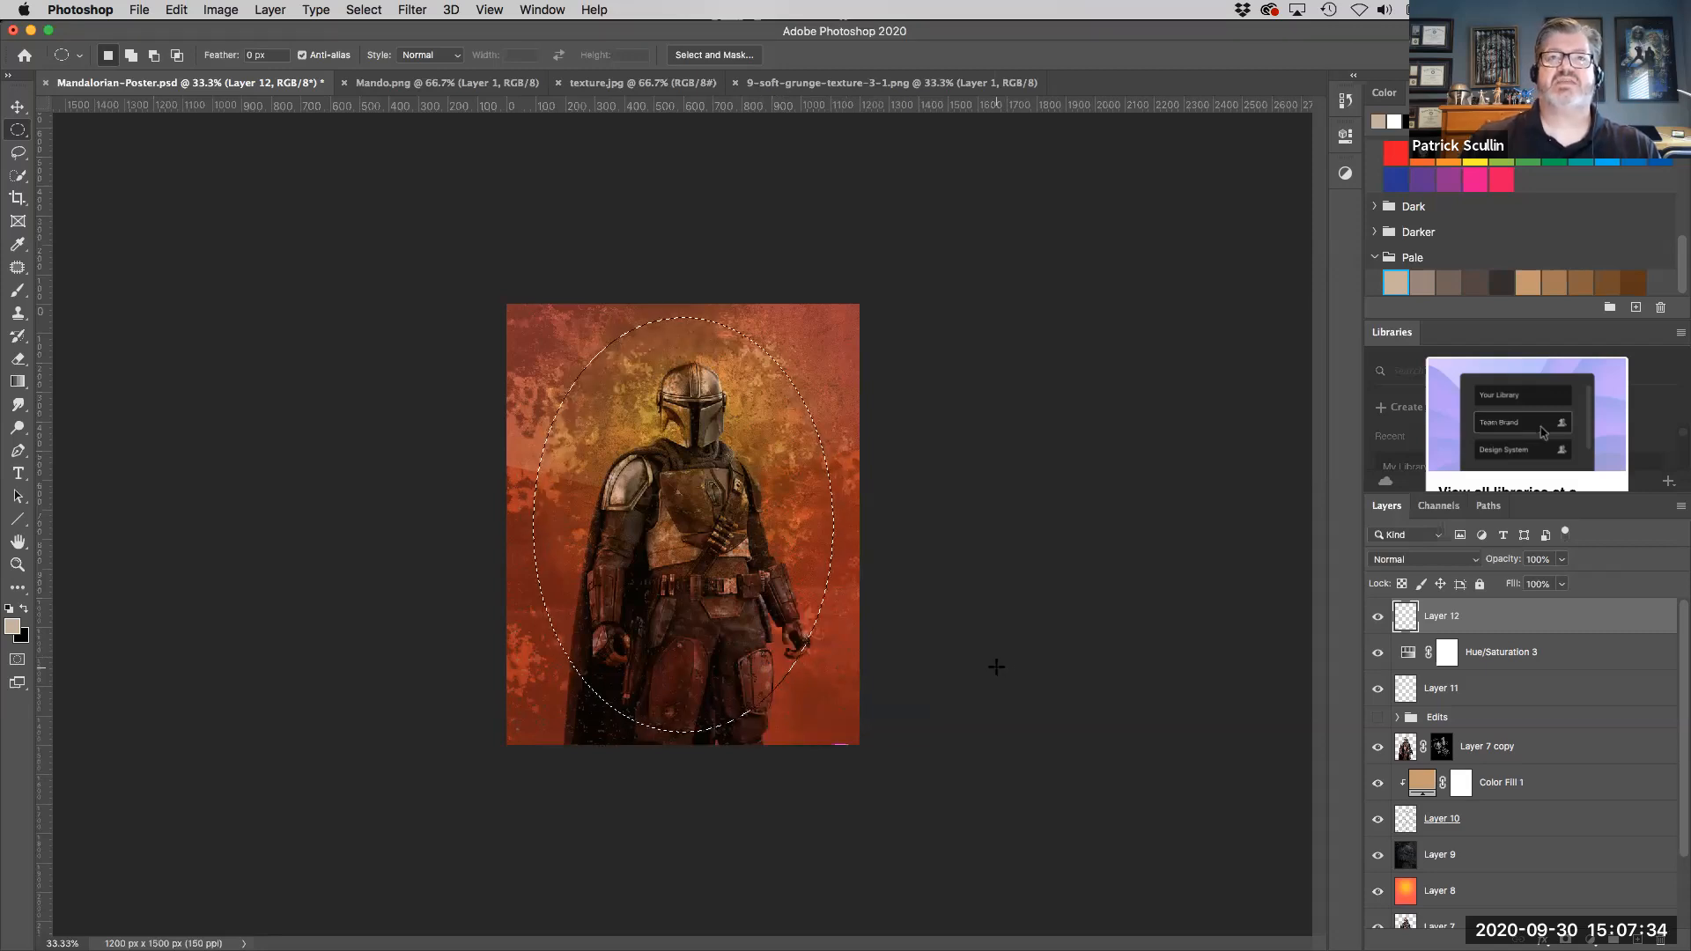
Step: Feather the elliptical selection with a radius of 75 pixels
left_click(362, 9)
mouse_move(440, 266)
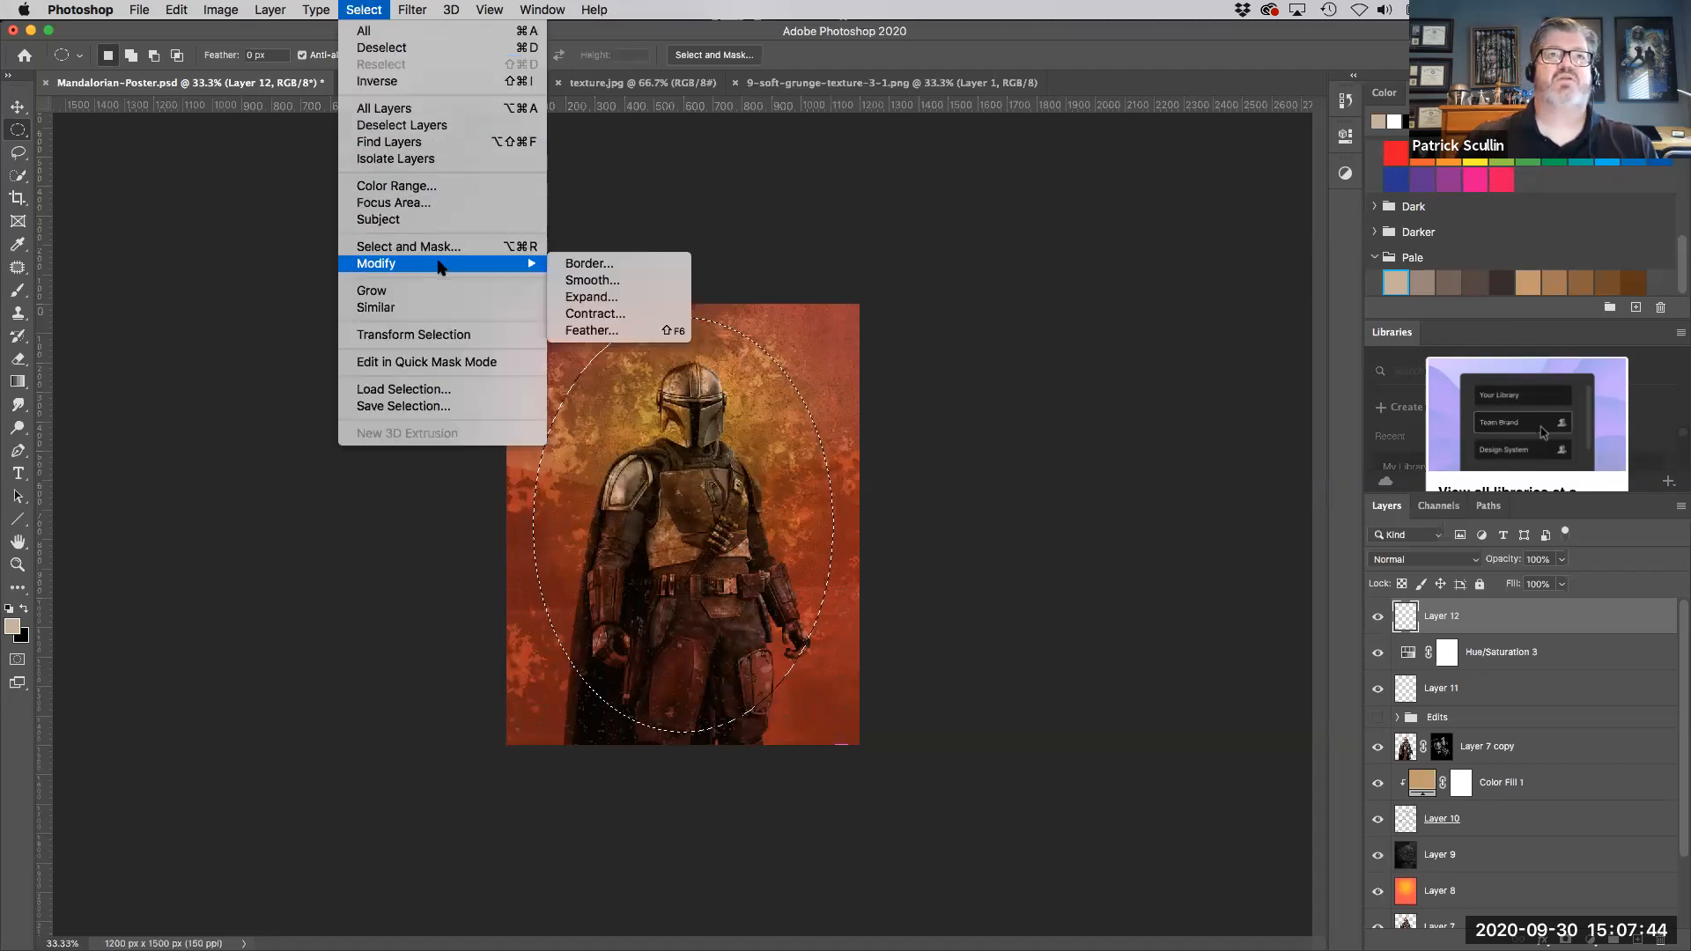
left_click(588, 331)
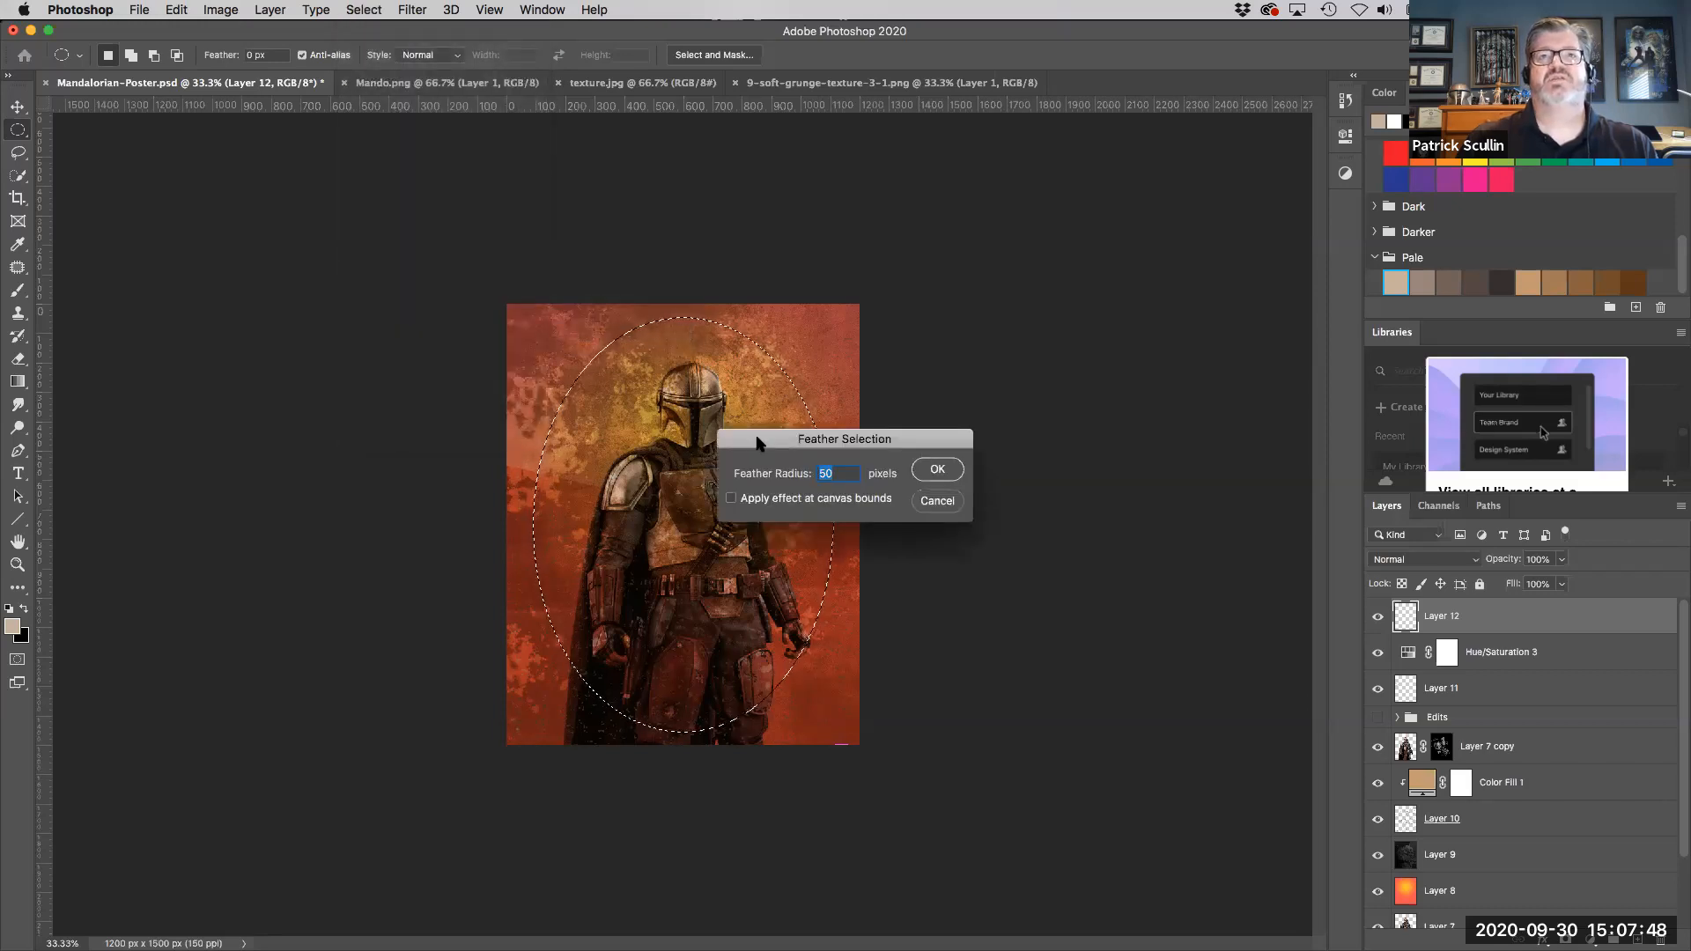
left_click_drag(758, 441, 920, 310)
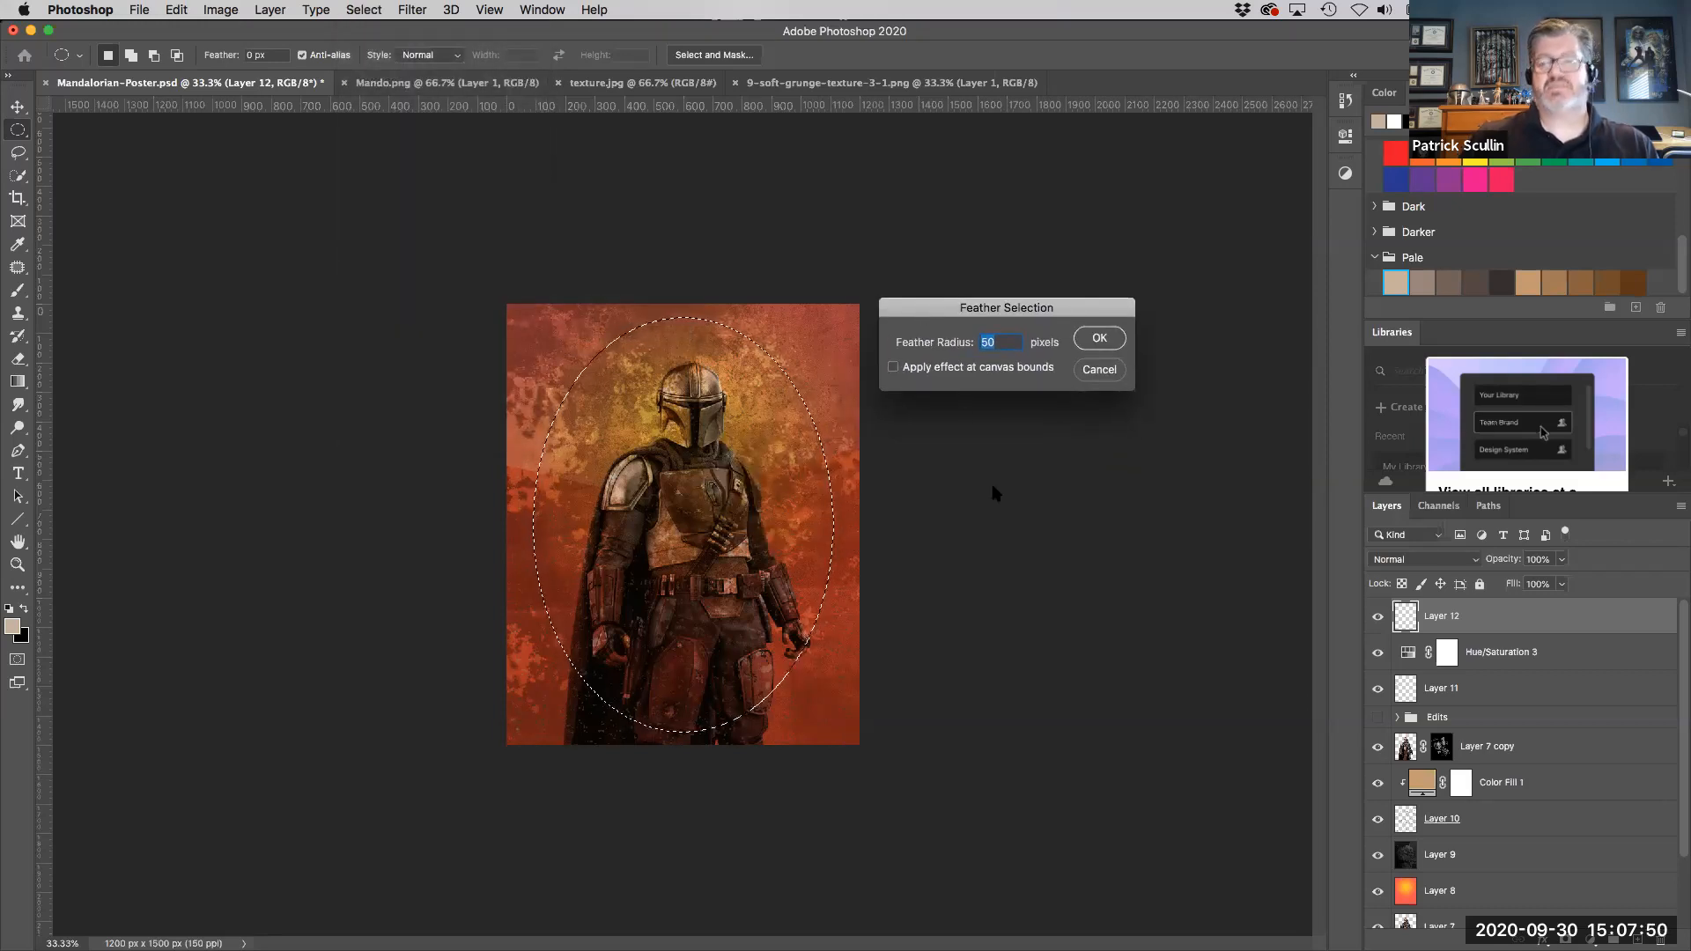
type("75")
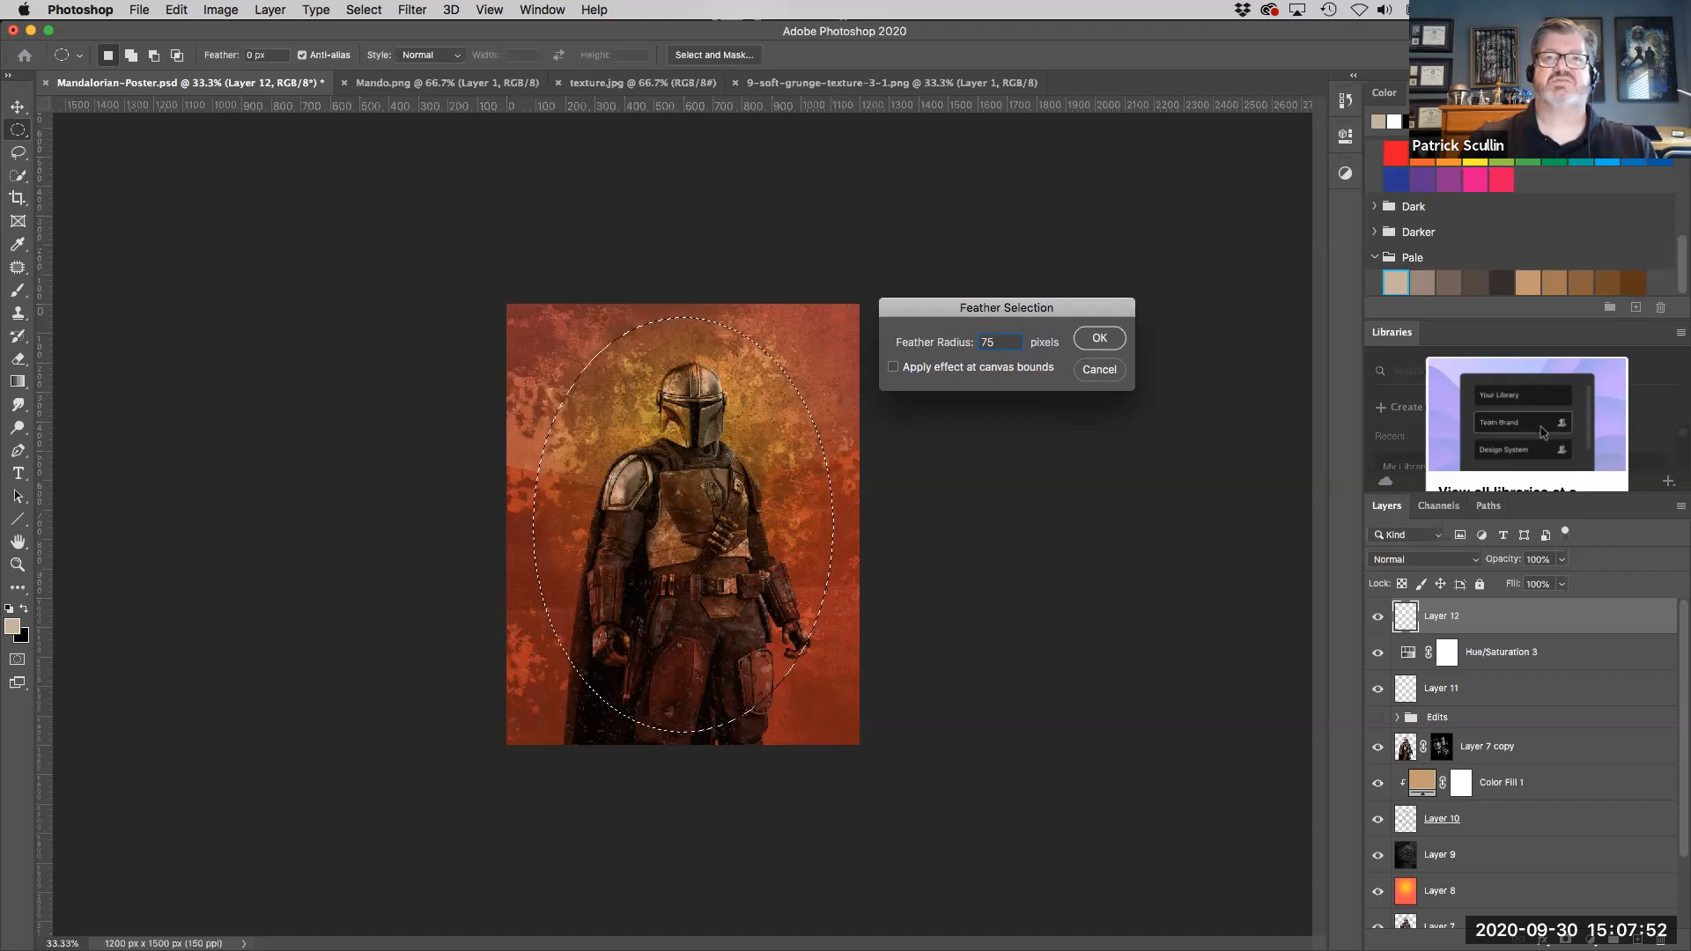
left_click(1100, 339)
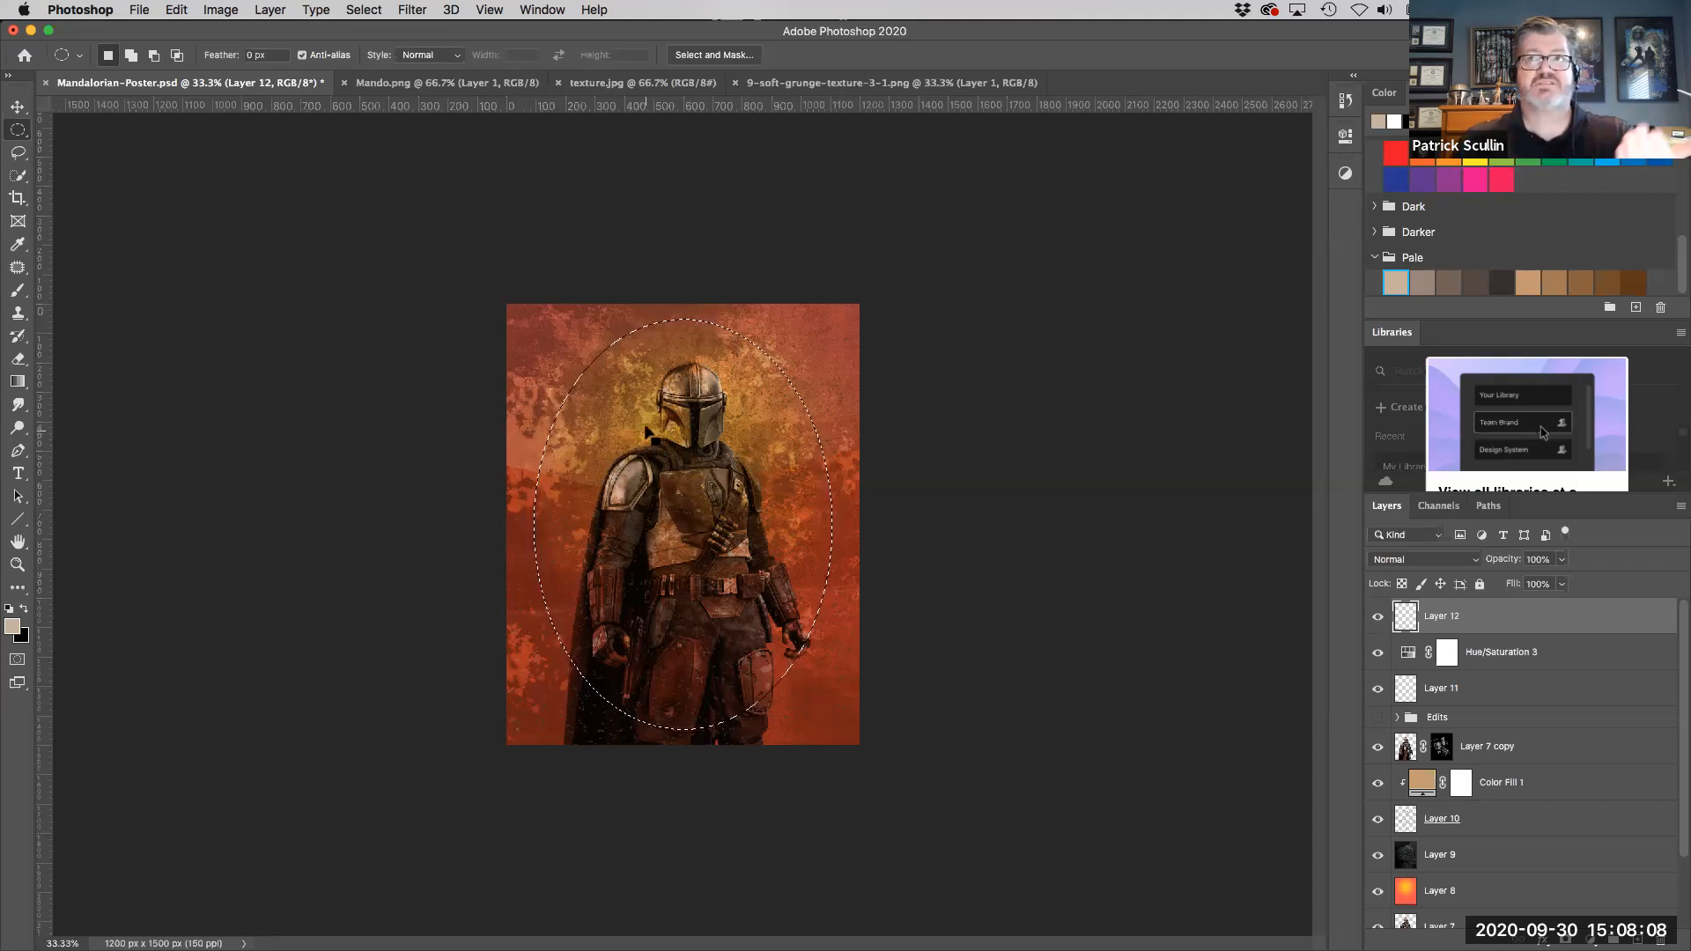
Step: Invert the feathered selection, fill it with Black in Normal mode at 100% opacity on the new layer, and deselect
left_click(361, 9)
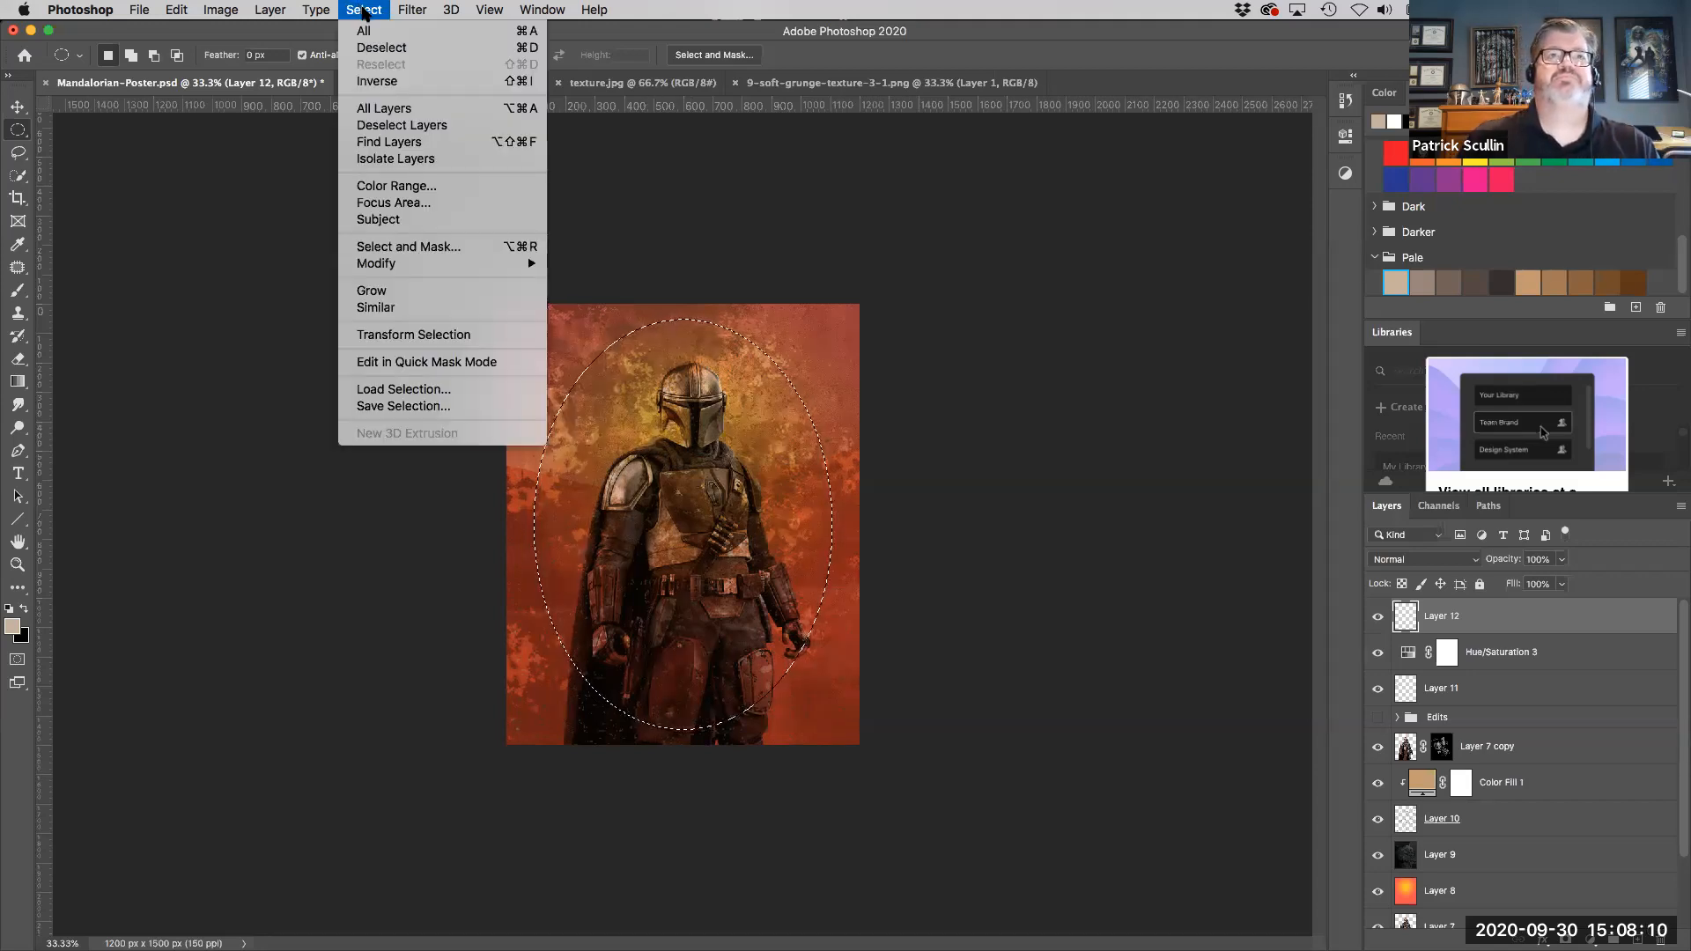
left_click(380, 79)
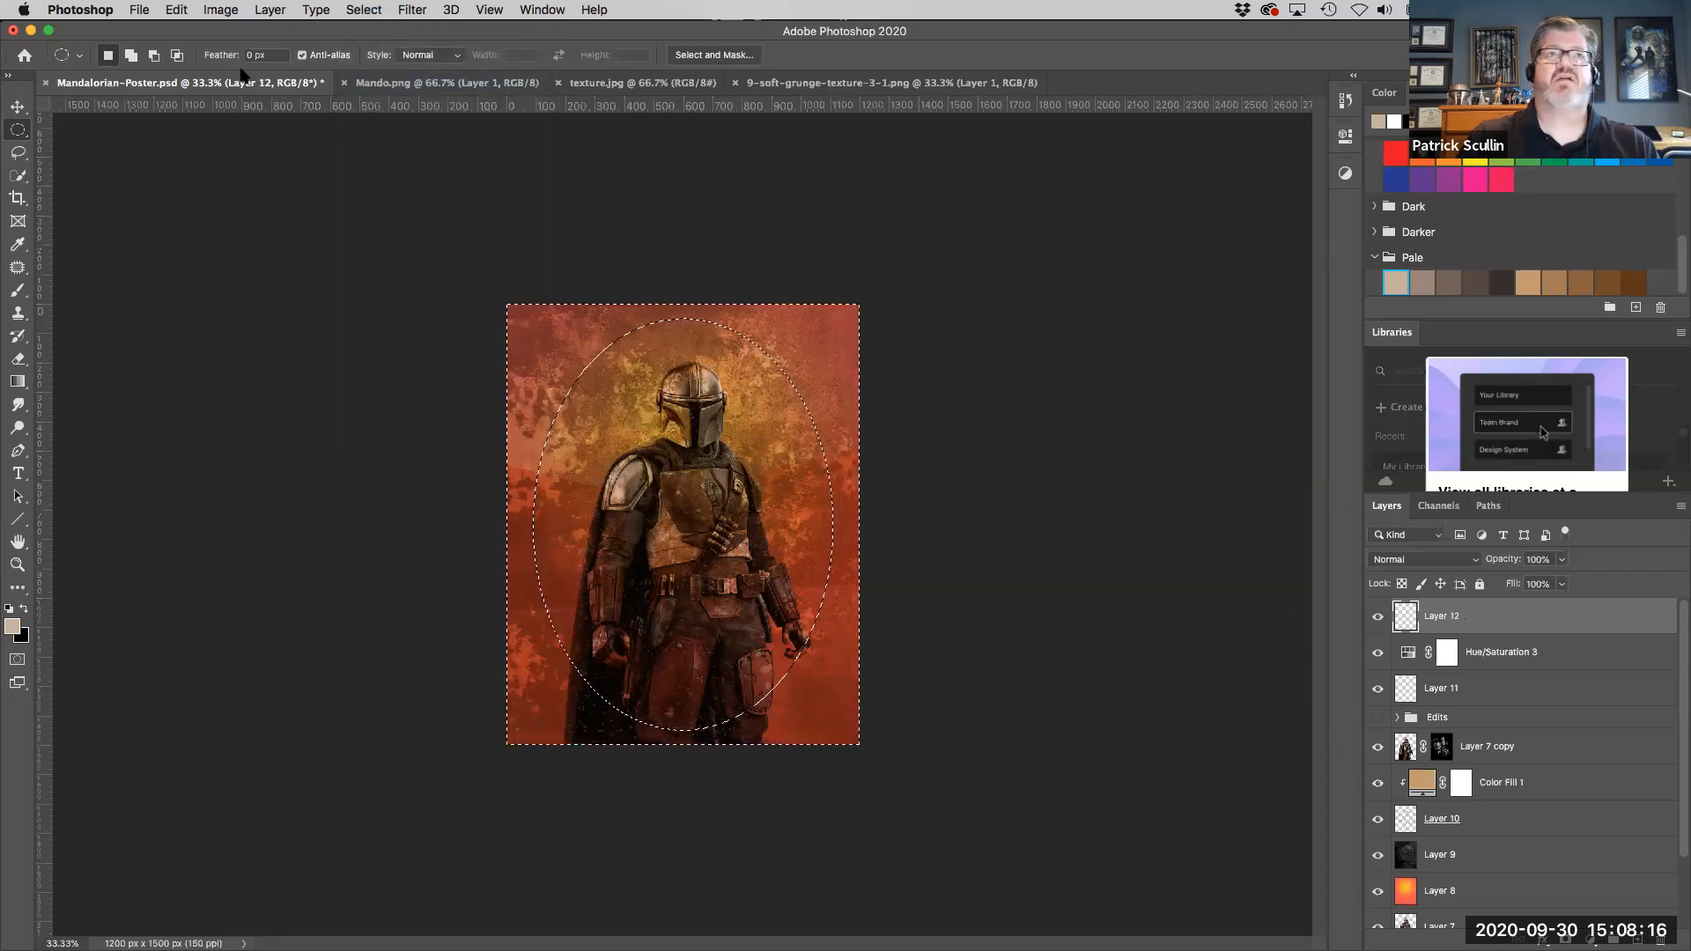
left_click(177, 10)
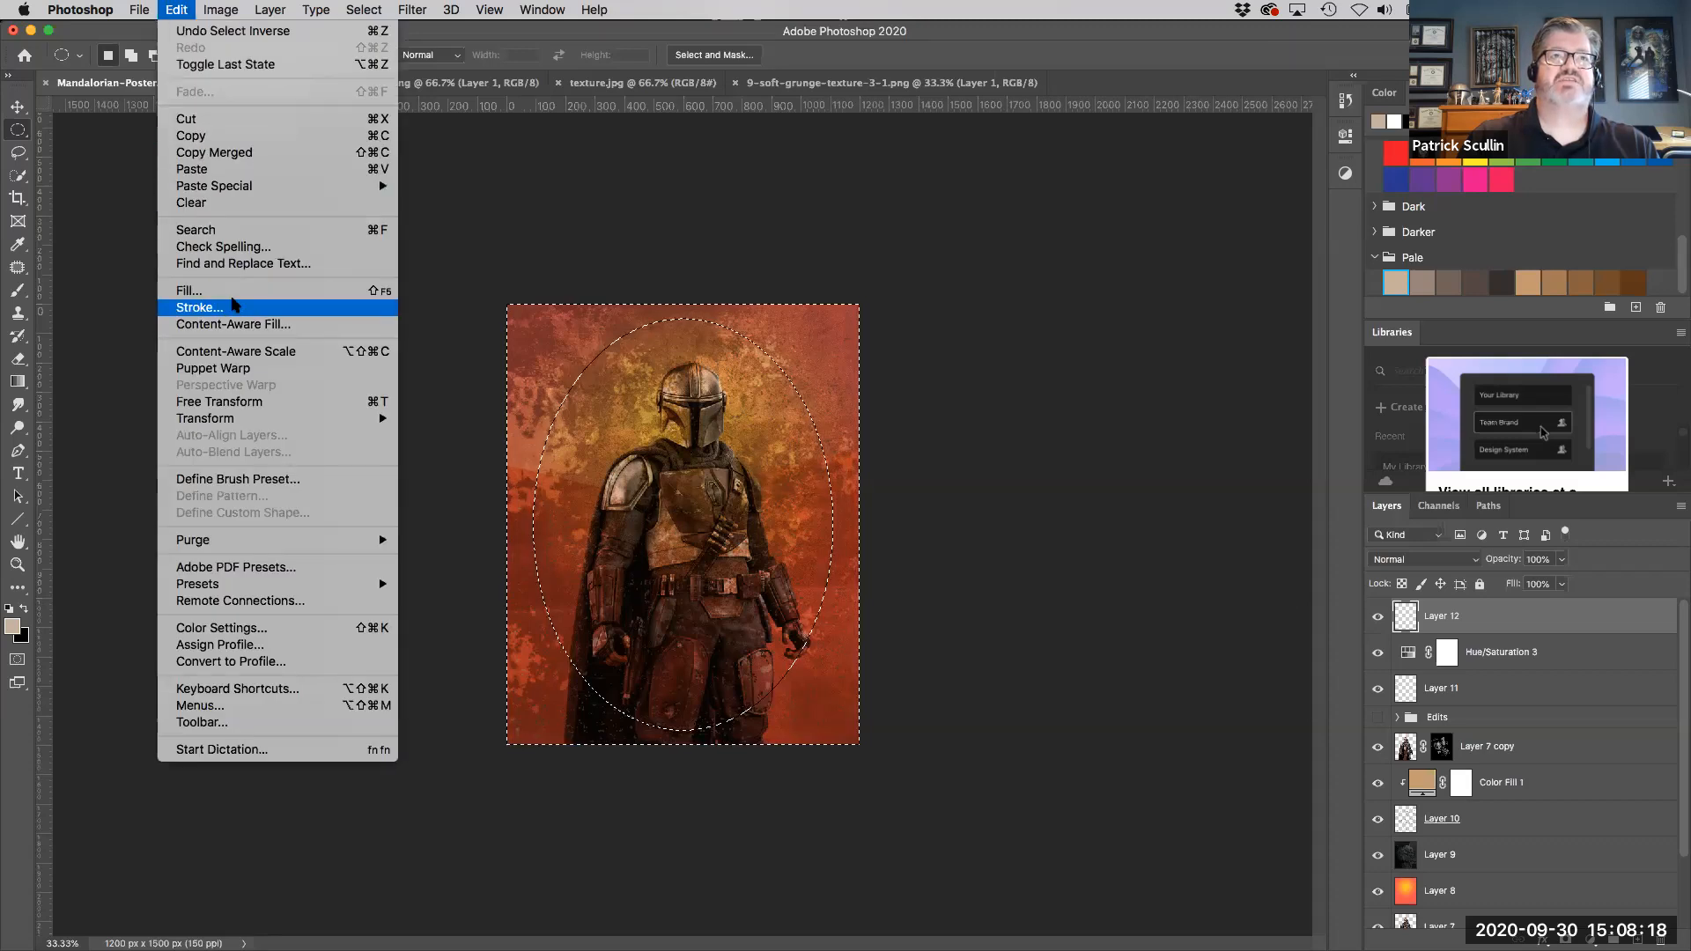
left_click(238, 292)
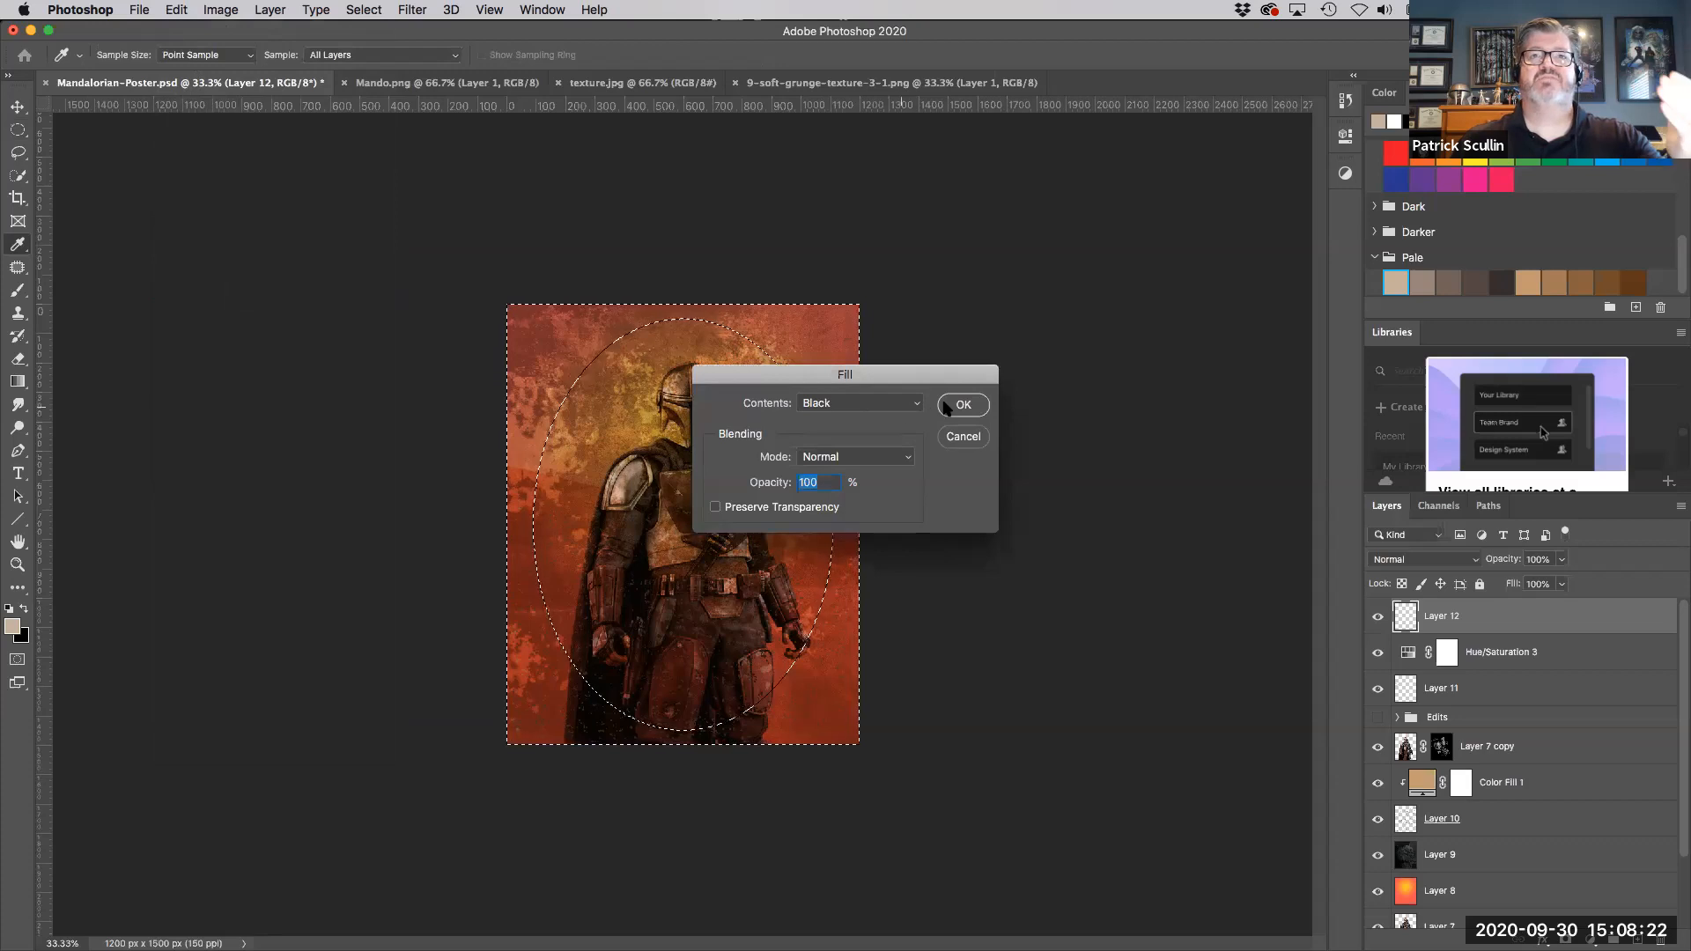
left_click(963, 404)
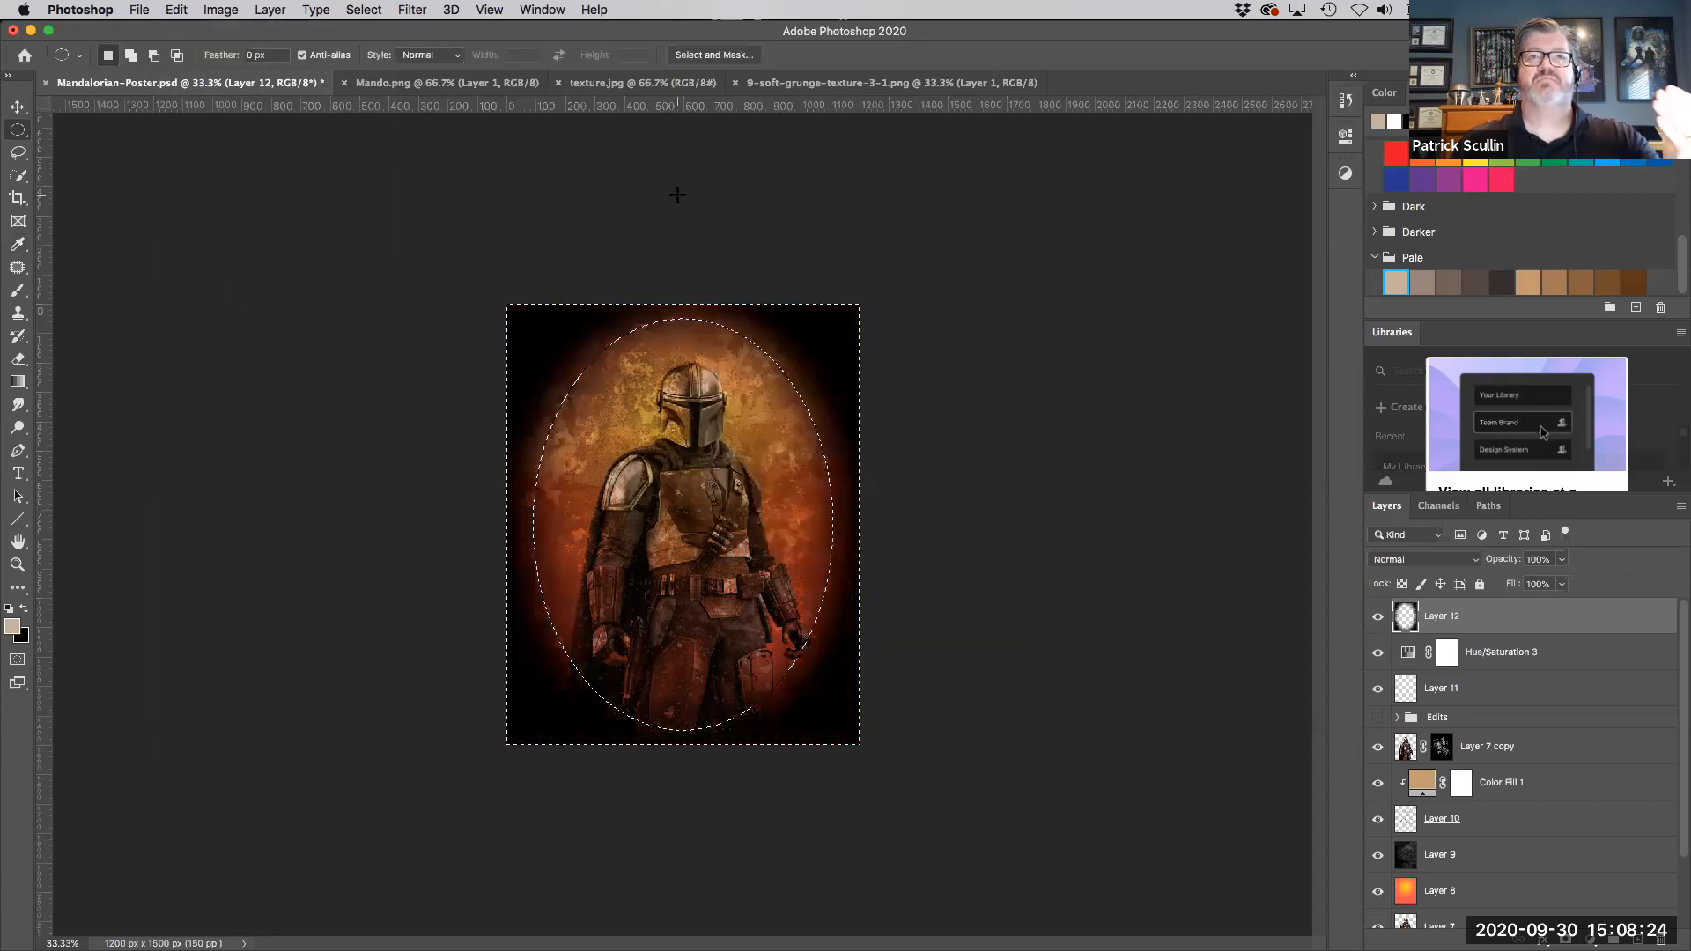
key("super+d")
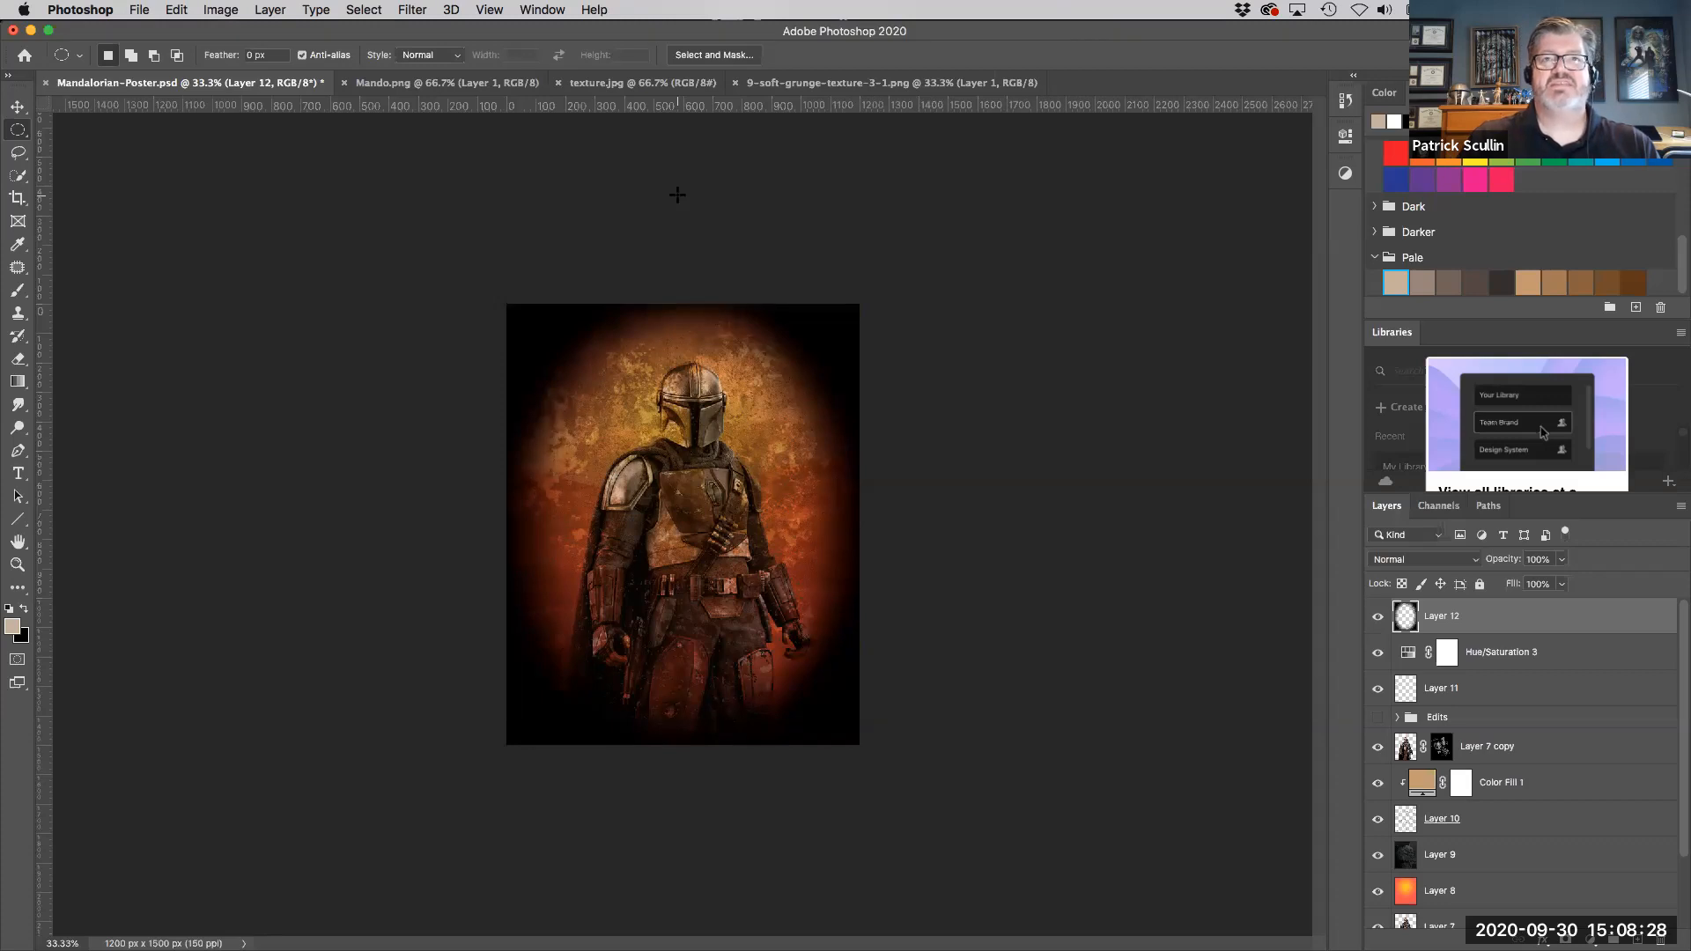
Step: Lower the opacity of the black vignette layer to 63%
left_click(1561, 559)
left_click_drag(1565, 581, 1532, 587)
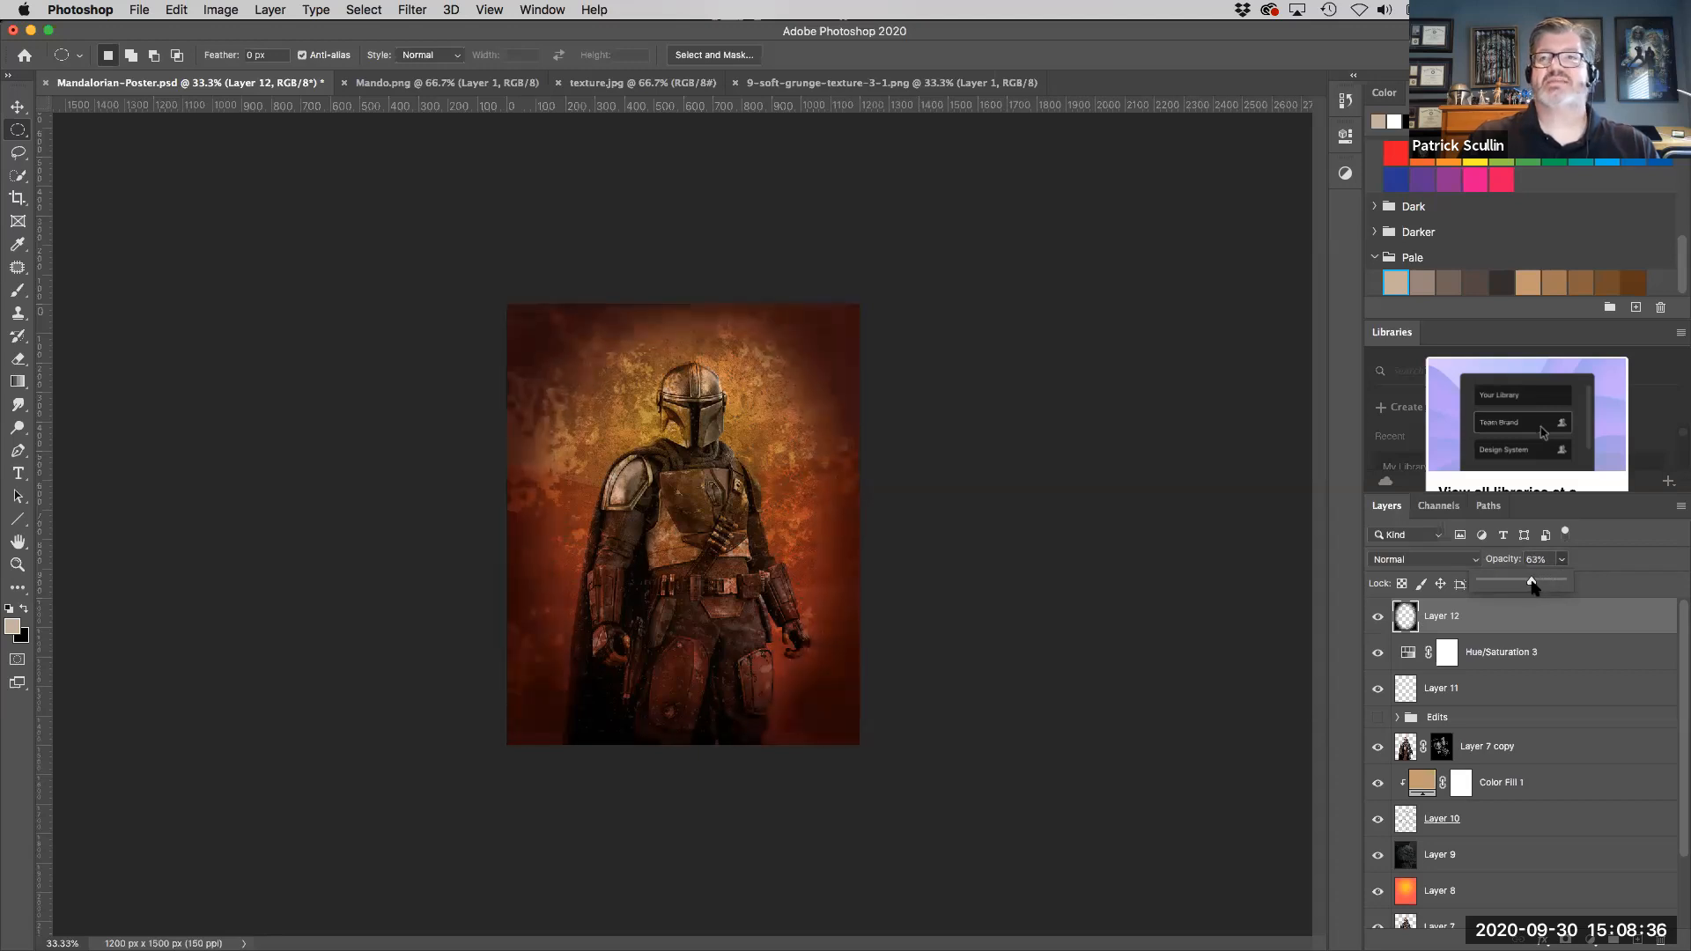